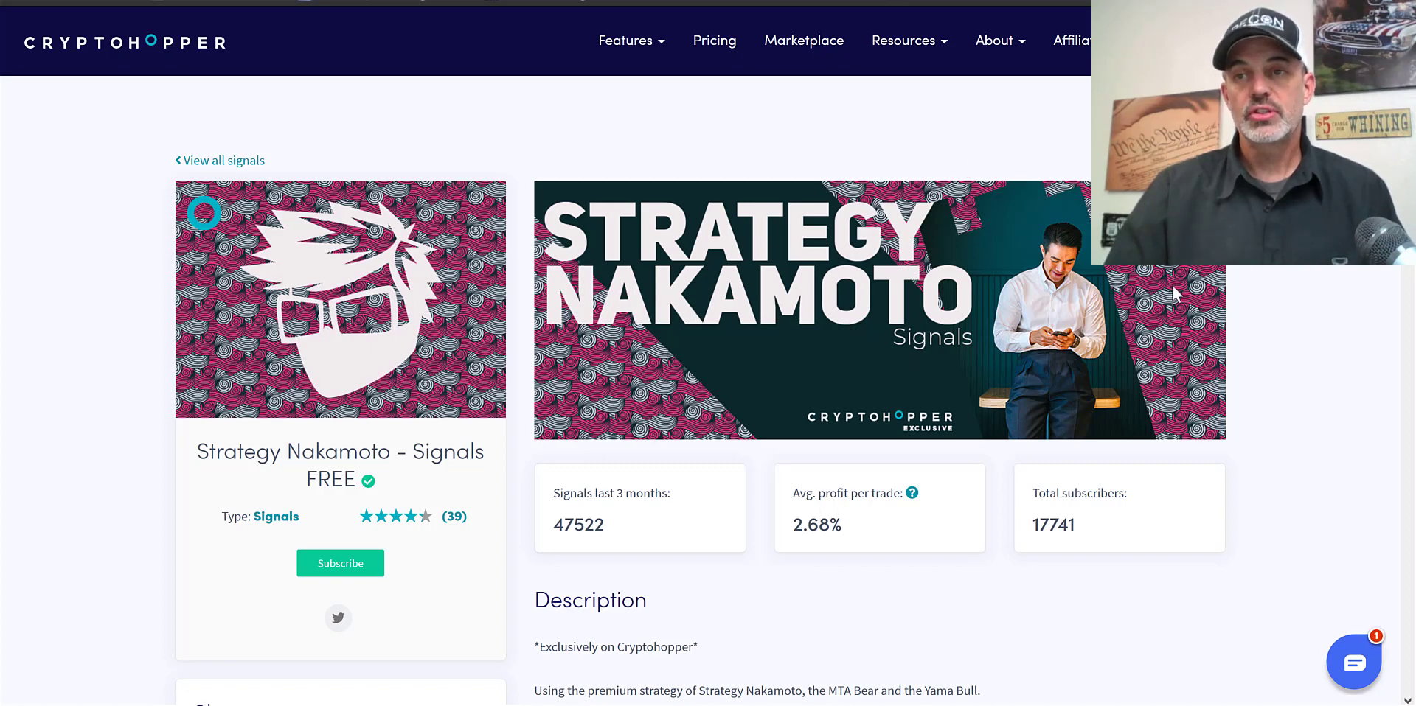
scroll(1176, 293, "down", 1)
scroll(829, 165, "down", 4)
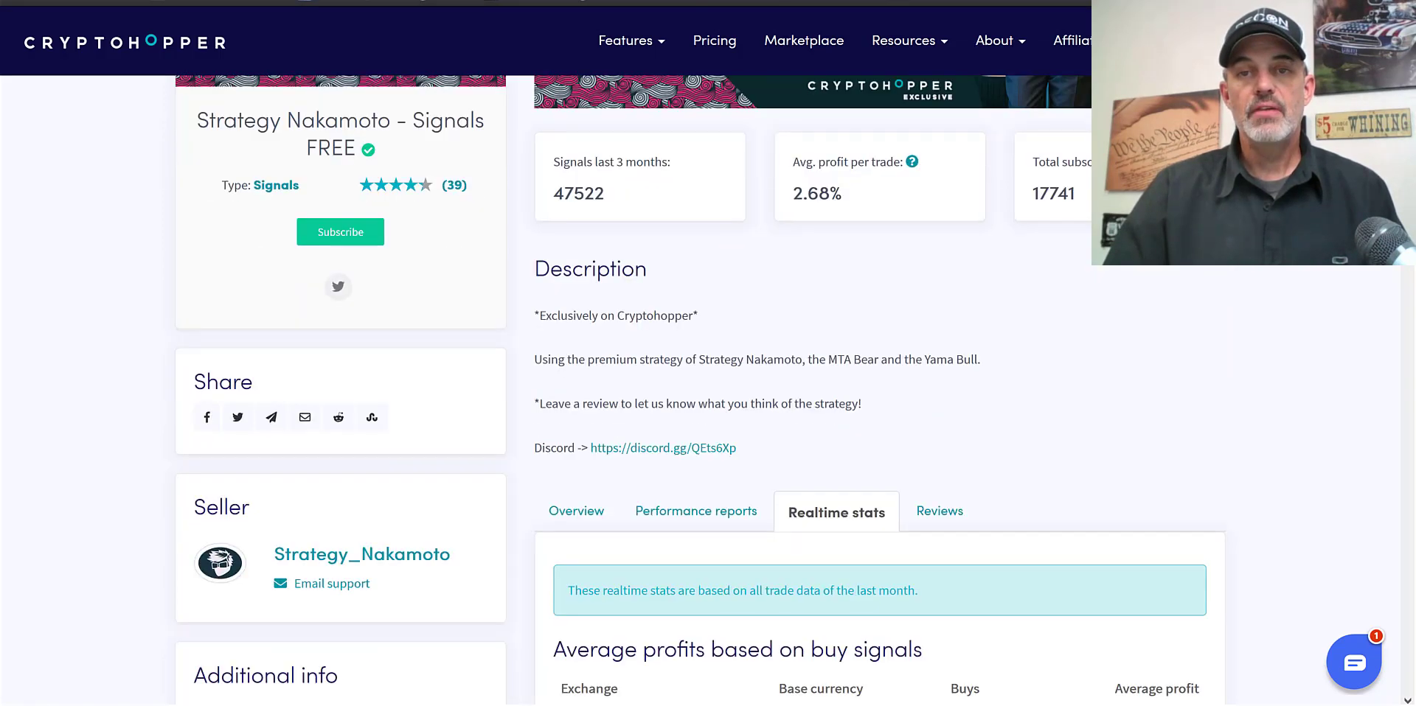
left_click_drag(845, 180, 798, 182)
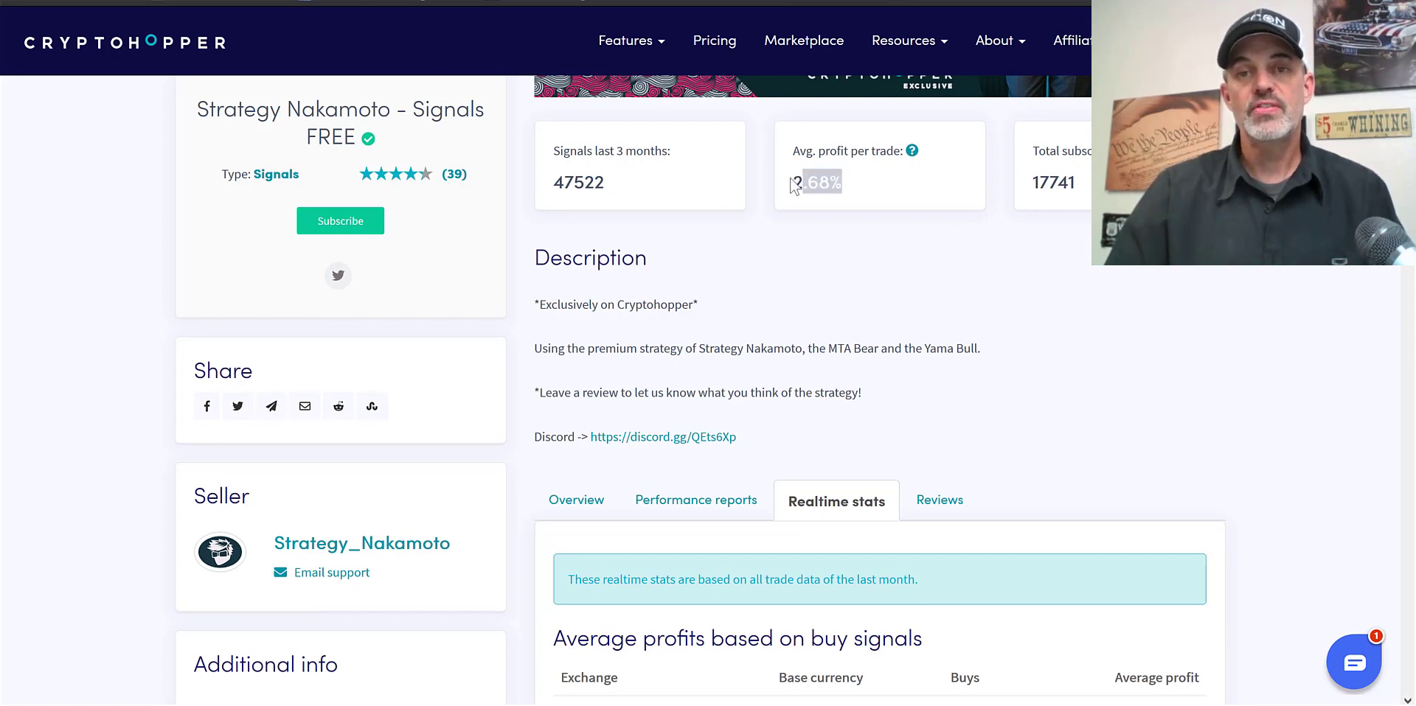
left_click_drag(790, 181, 839, 172)
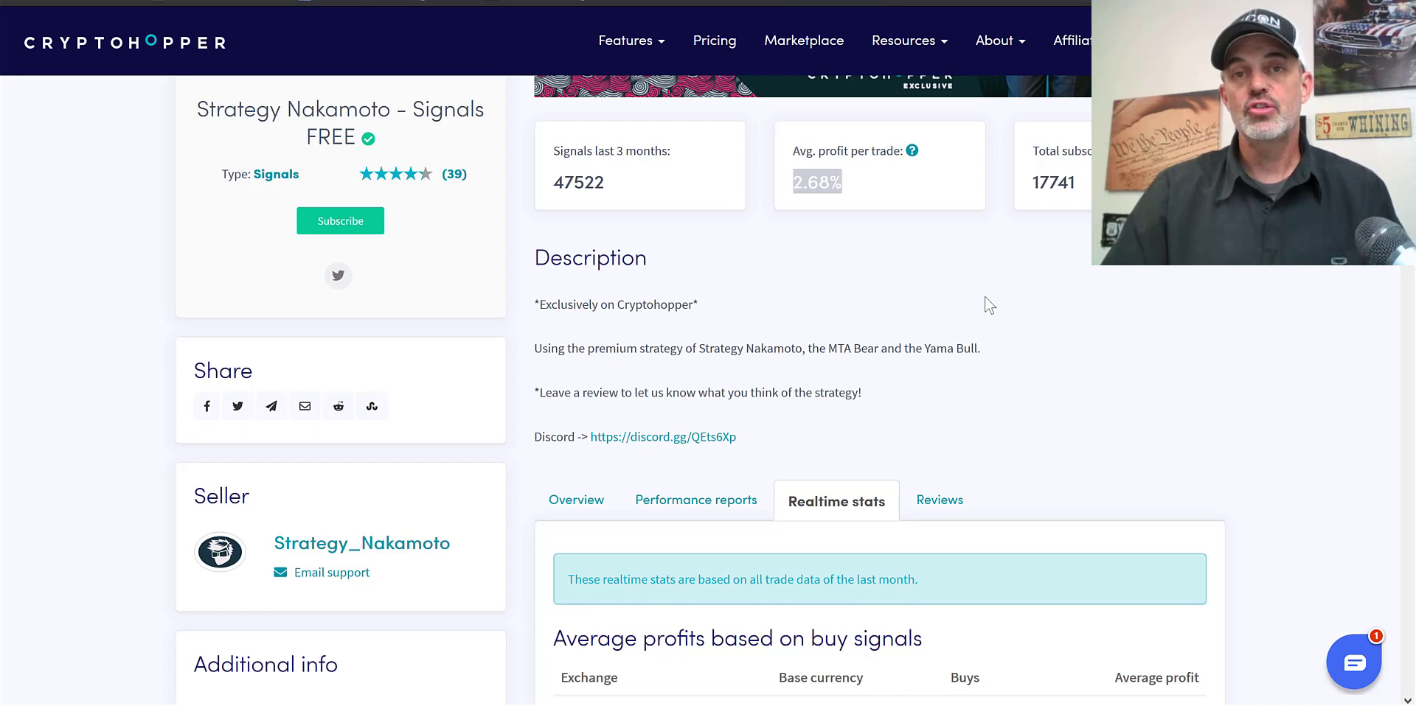
left_click(642, 319)
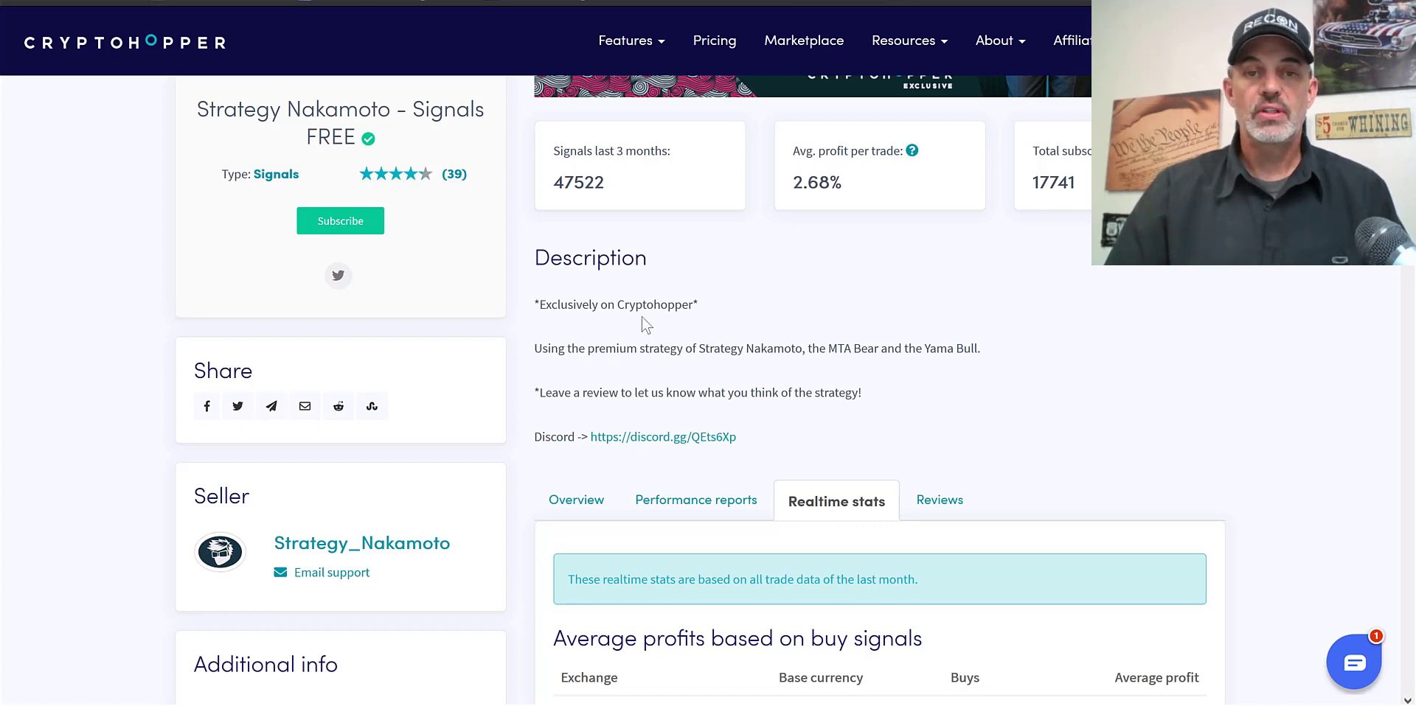
left_click_drag(561, 305, 946, 405)
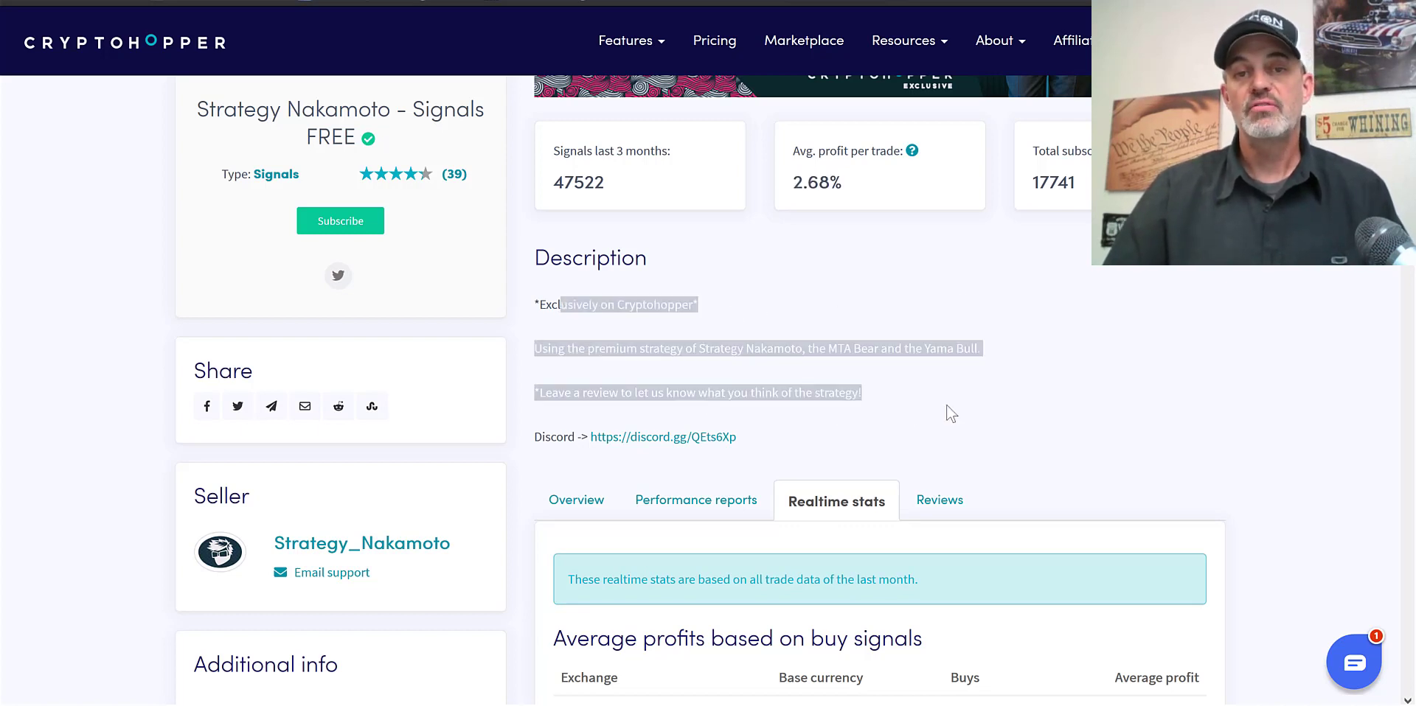
left_click(934, 317)
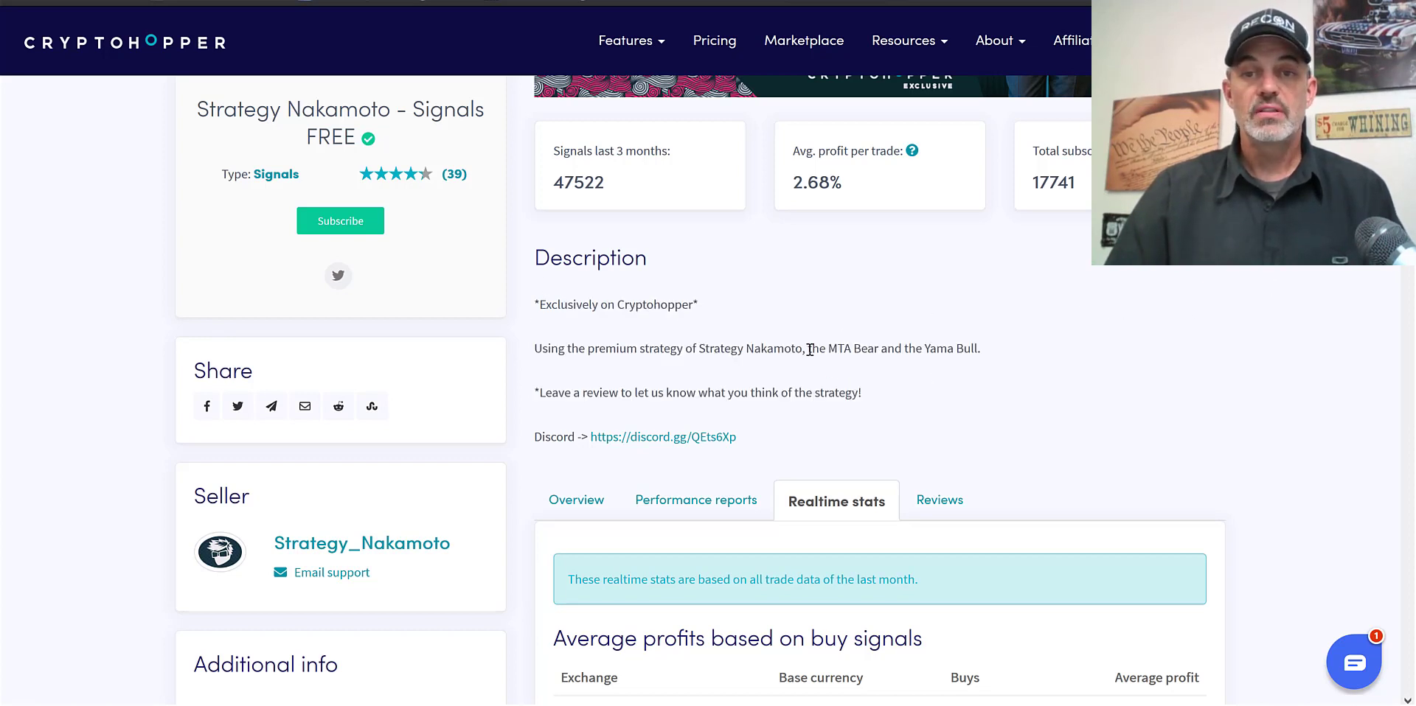
left_click_drag(819, 349, 1030, 353)
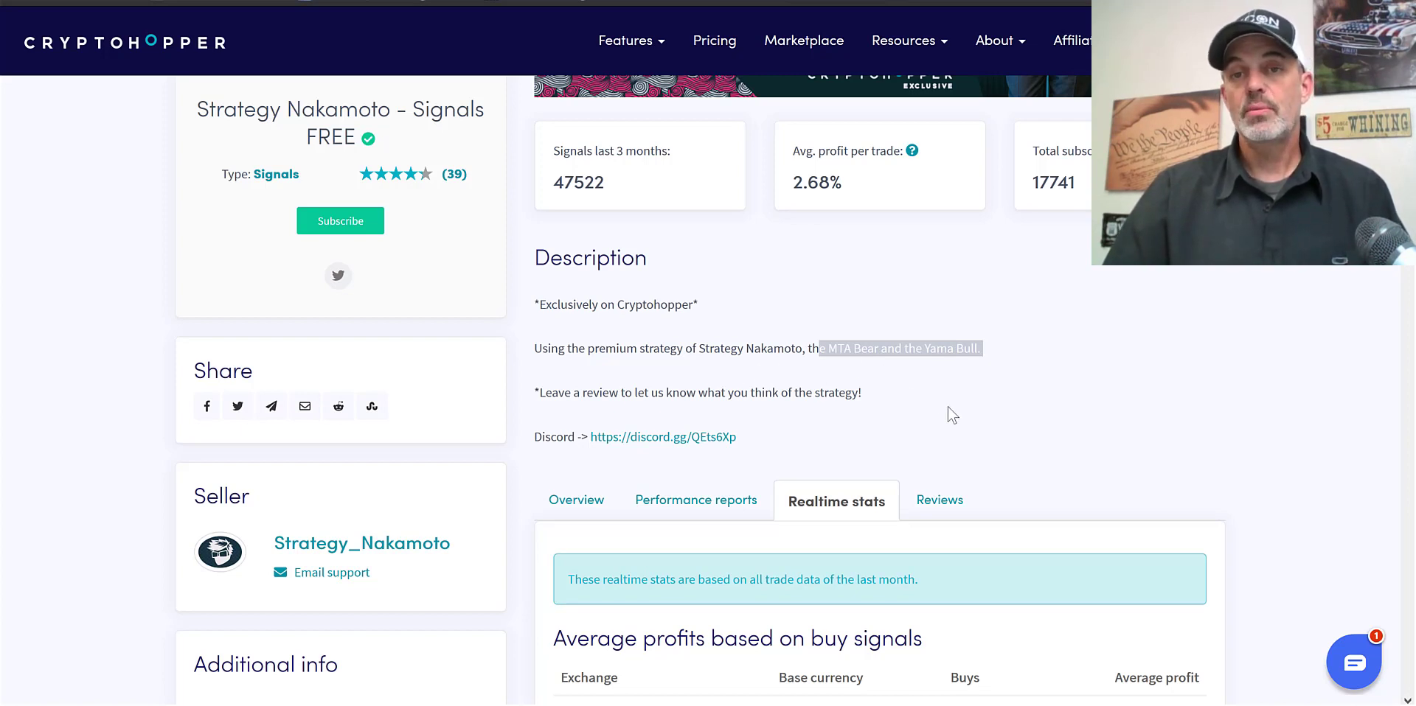
scroll(1201, 348, "down", 2)
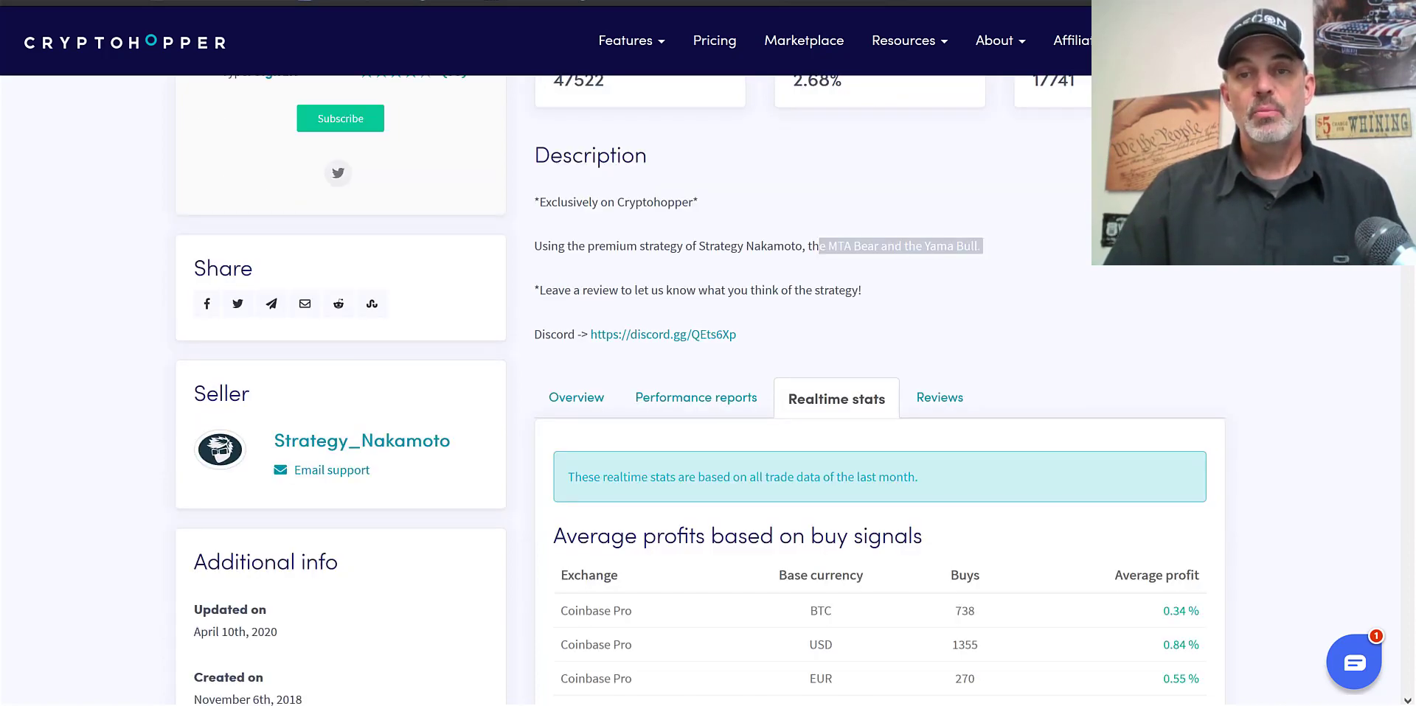
scroll(814, 149, "down", 5)
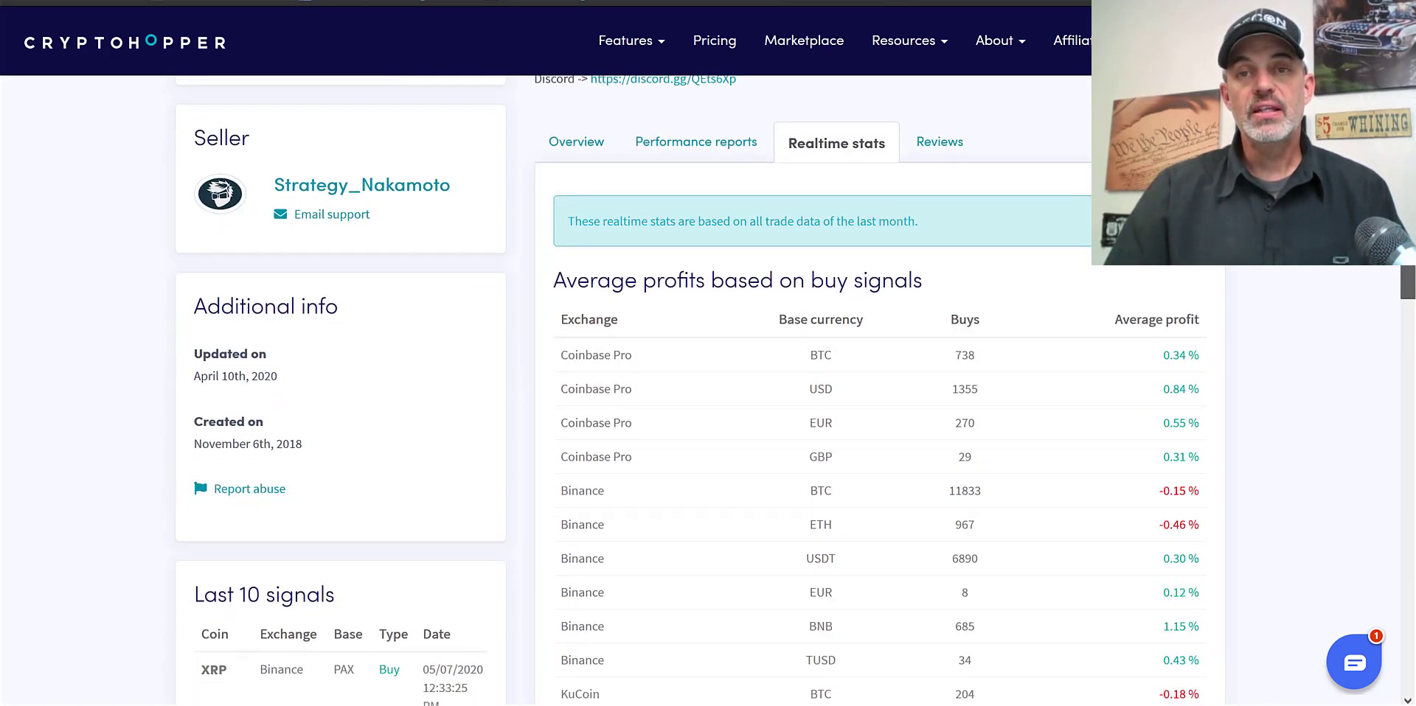
left_click(706, 148)
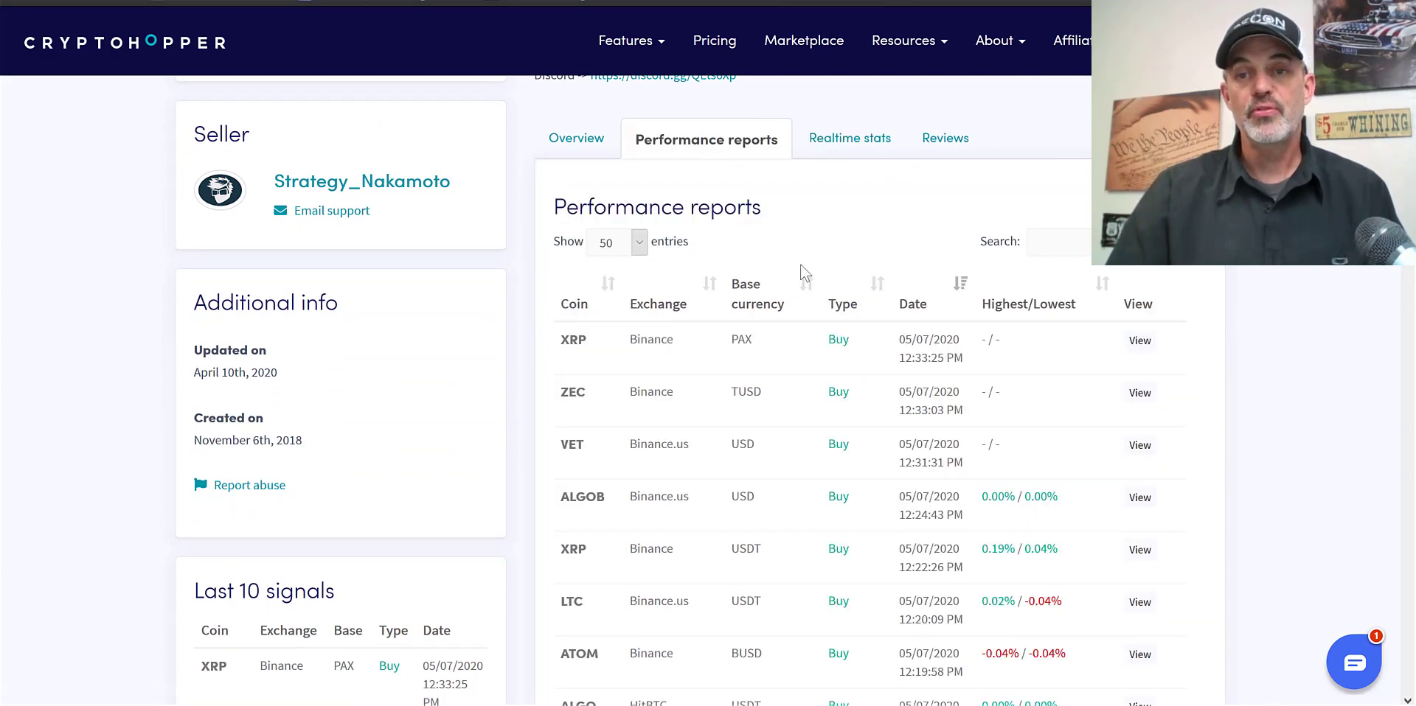
scroll(804, 390, "down", 5)
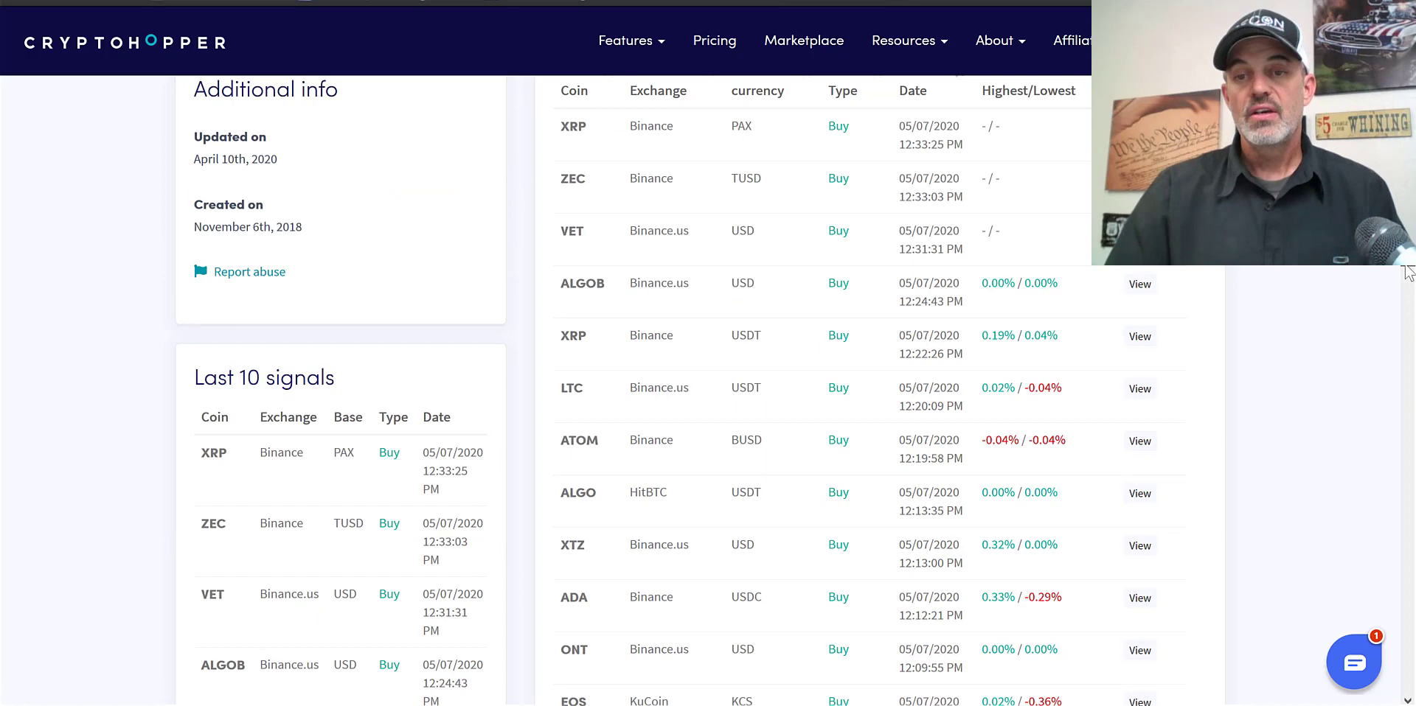
scroll(804, 390, "up", 5)
scroll(883, 334, "up", 6)
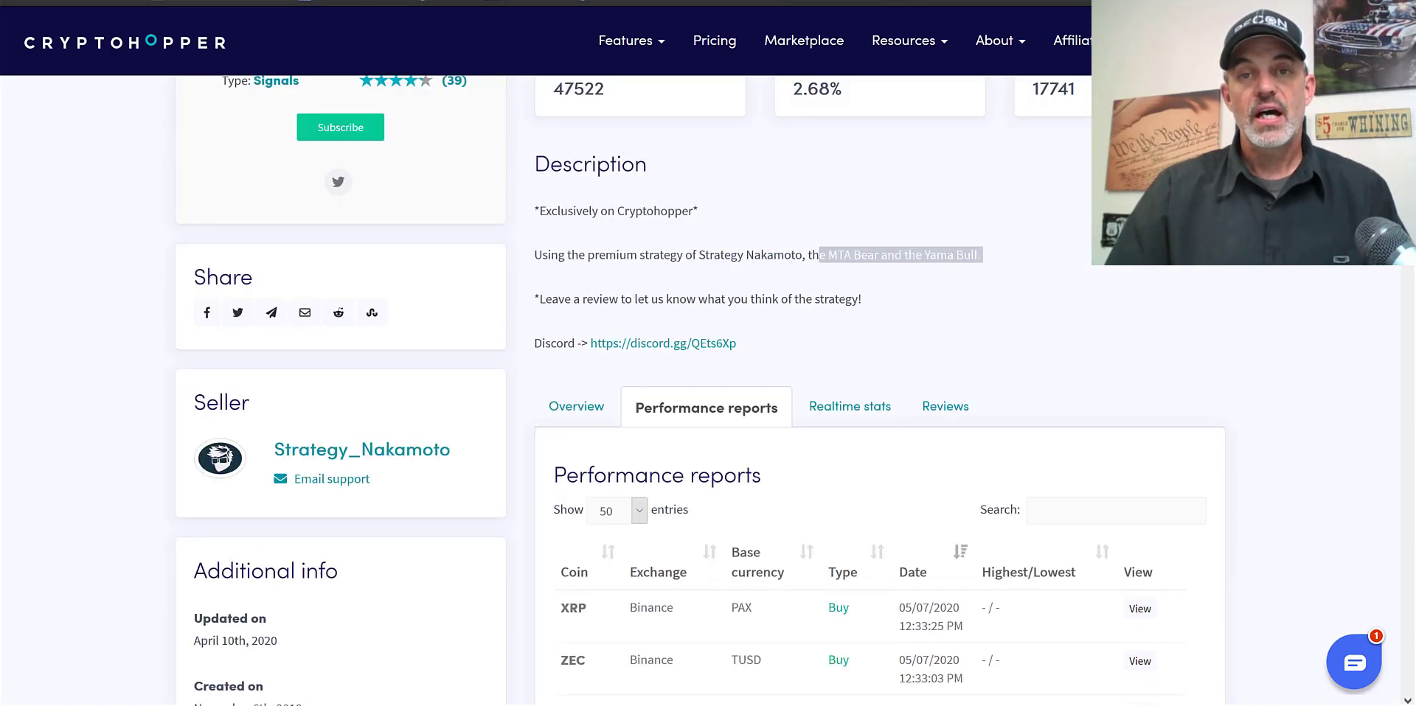
scroll(882, 334, "down", 3)
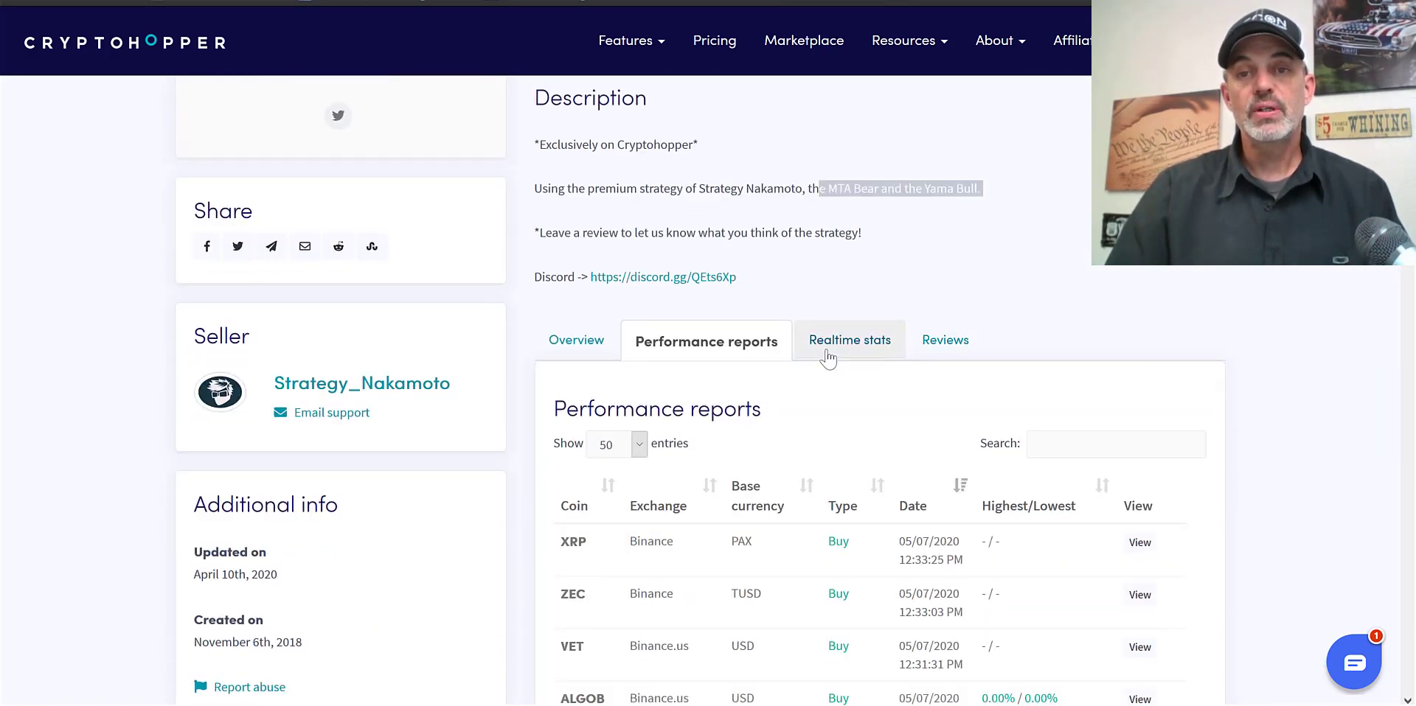
left_click(882, 333)
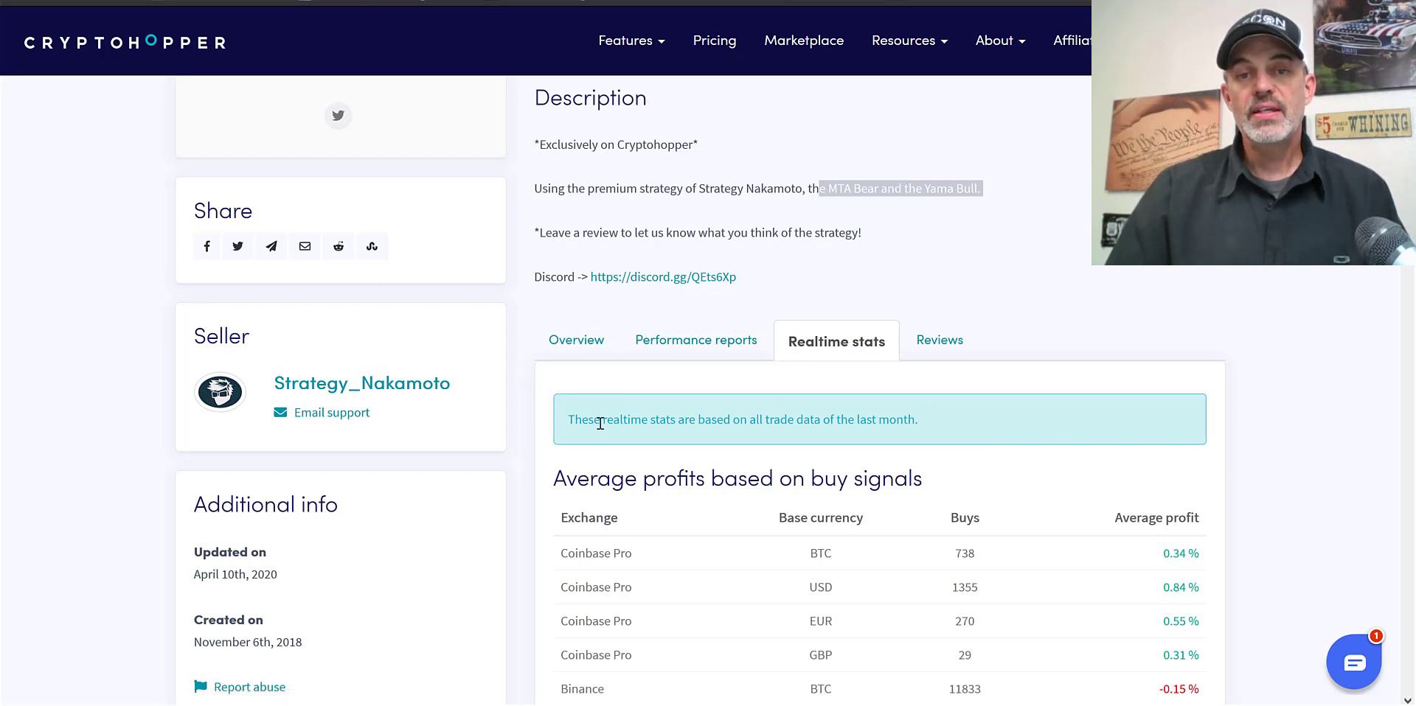
left_click_drag(594, 422, 951, 422)
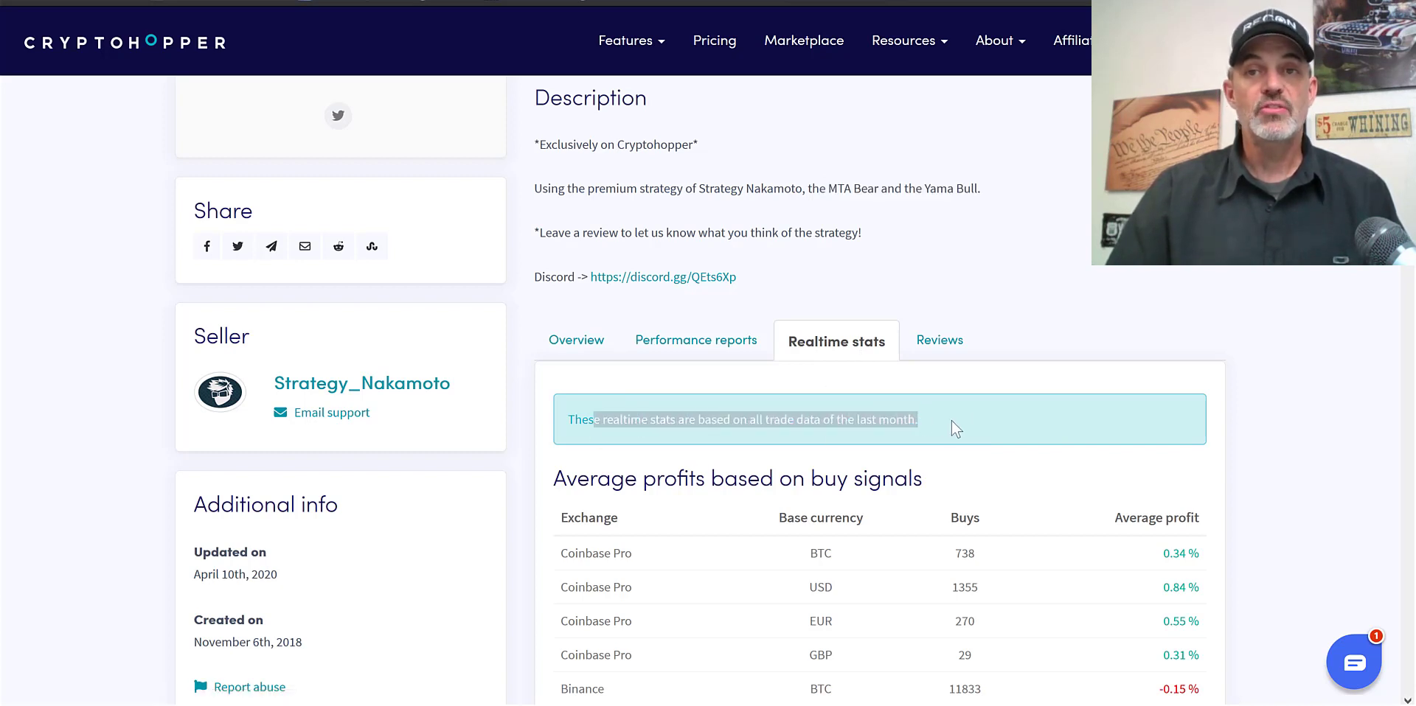
scroll(878, 443, "down", 4)
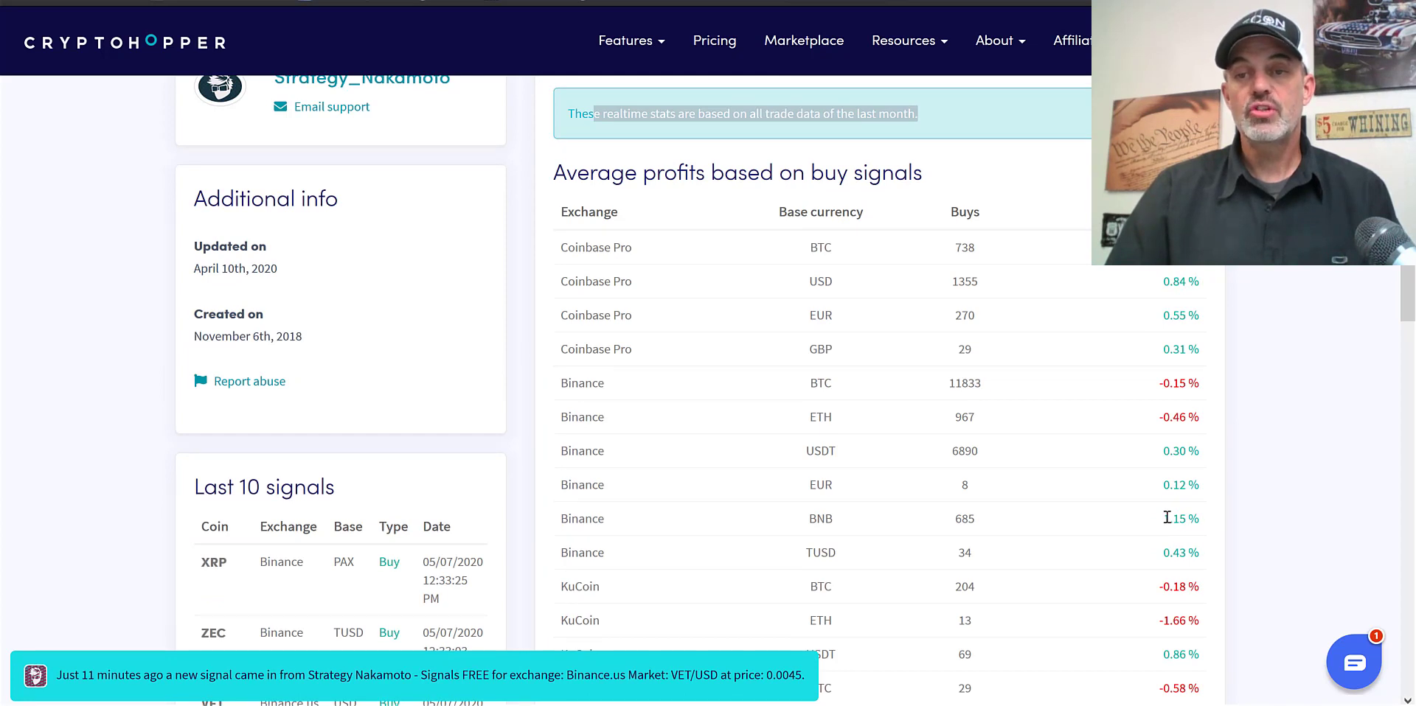
left_click_drag(1163, 518, 1209, 522)
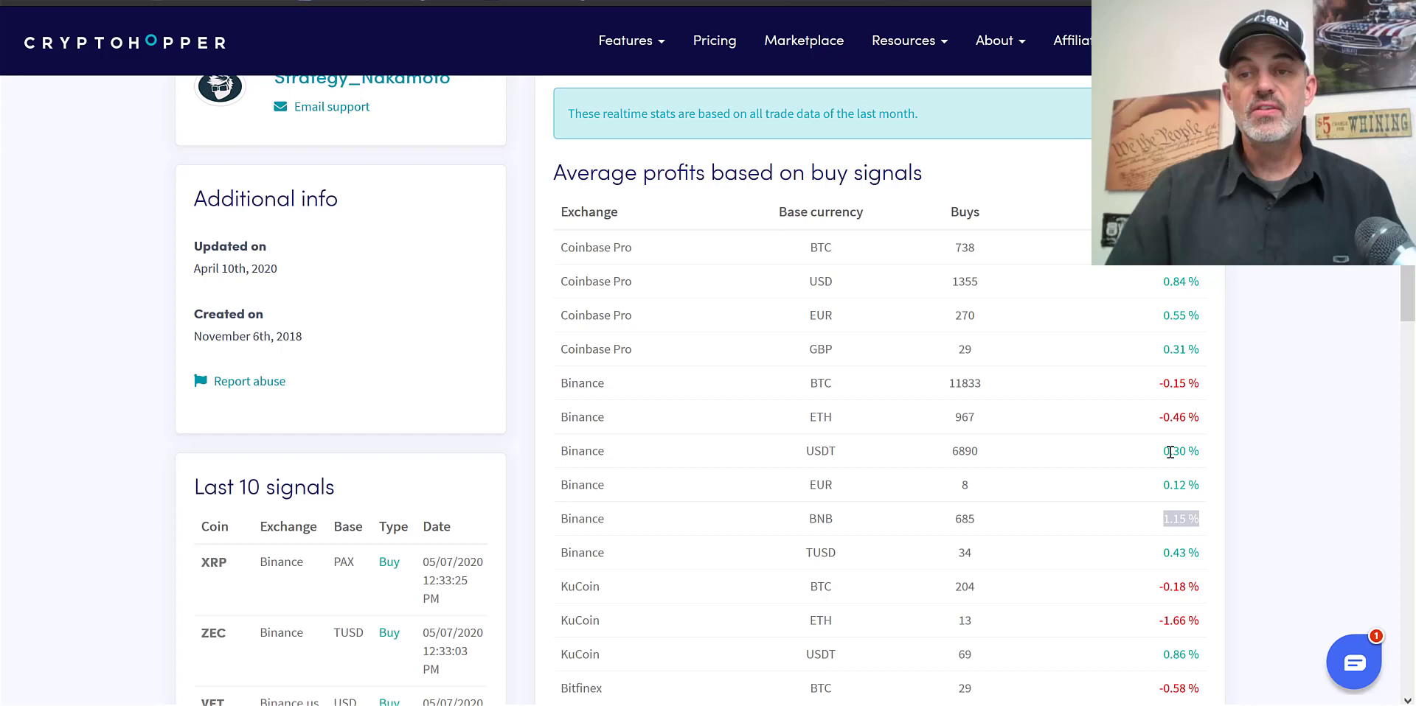
left_click_drag(1170, 451, 1216, 457)
left_click(1024, 249)
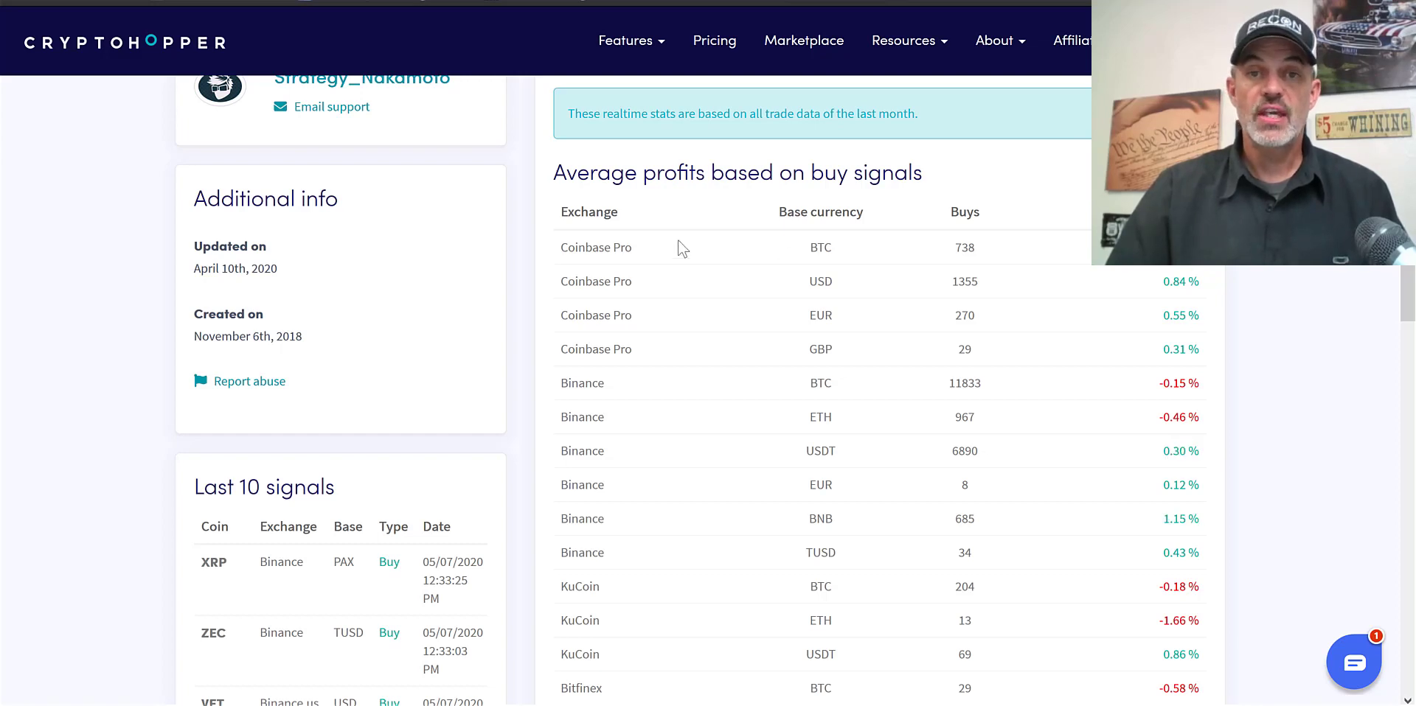
left_click_drag(632, 246, 561, 247)
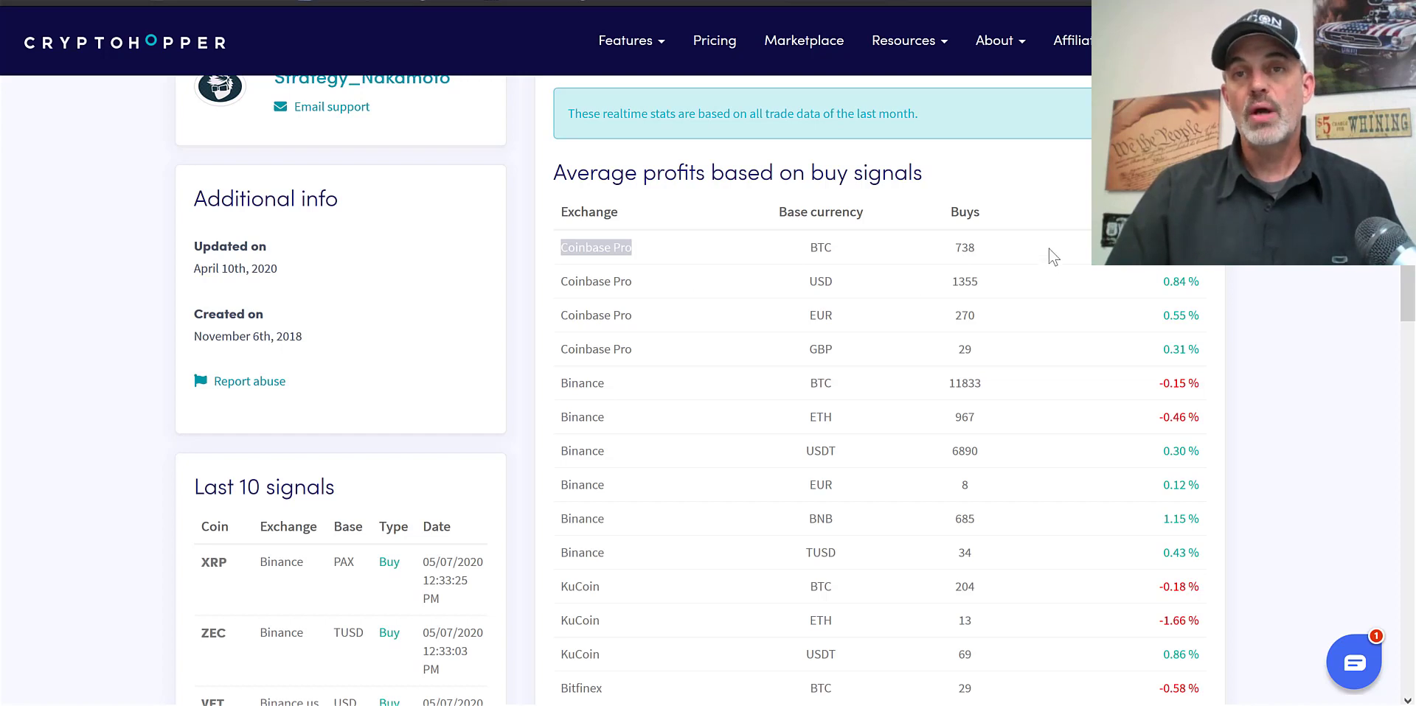
key("Escape")
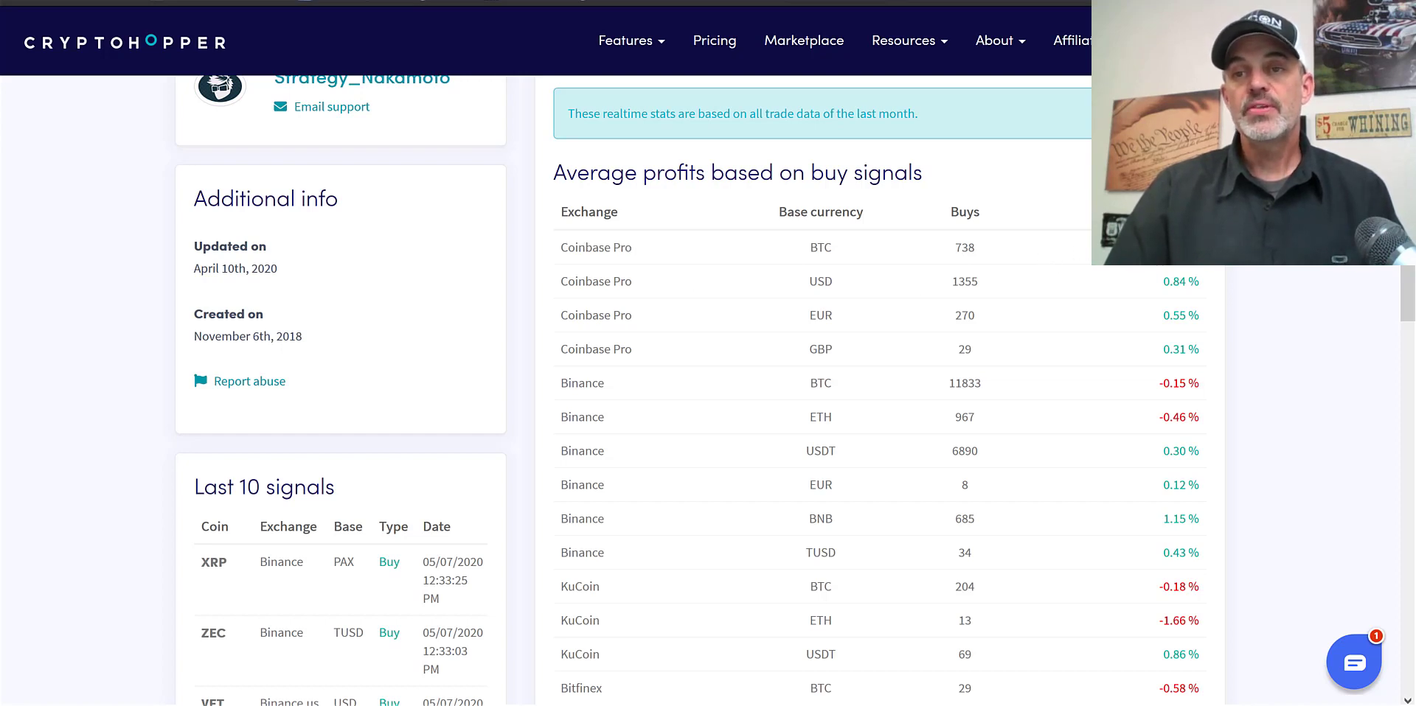
left_click_drag(1160, 283, 1229, 355)
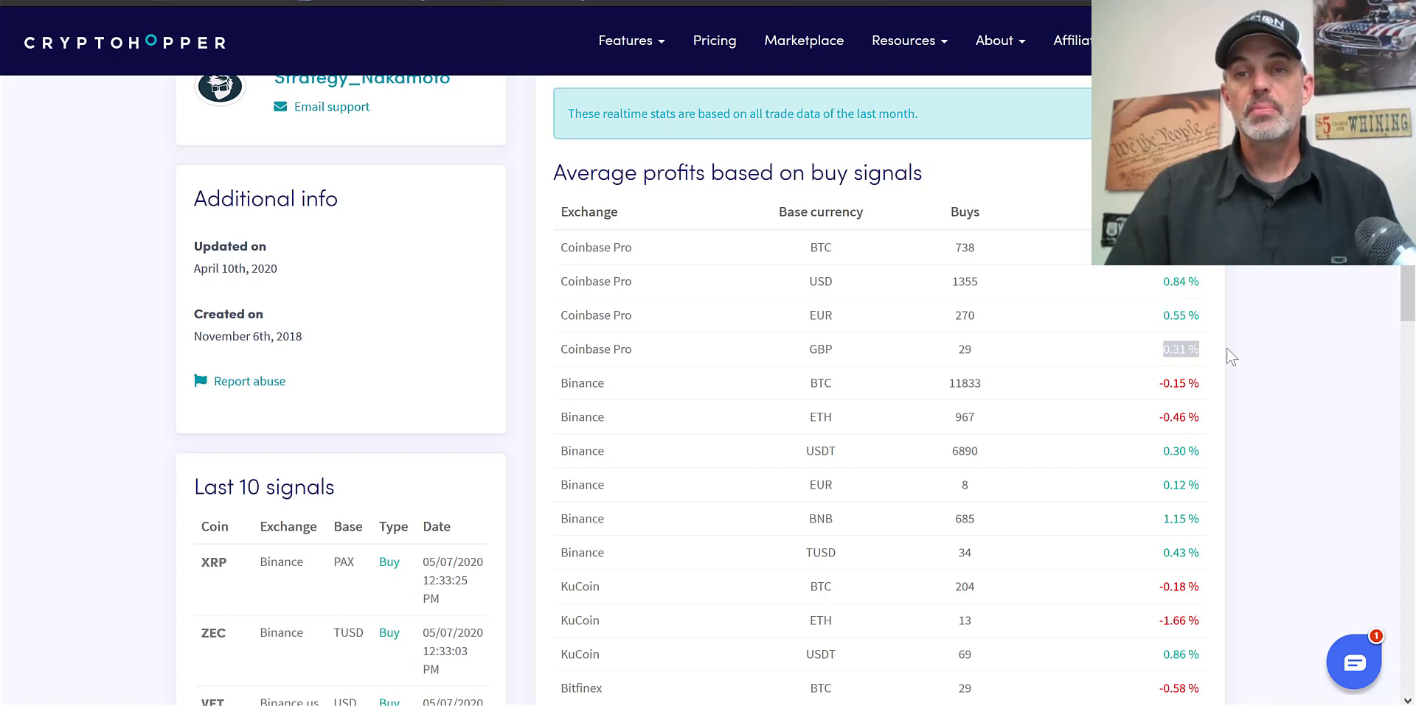
left_click_drag(807, 281, 862, 288)
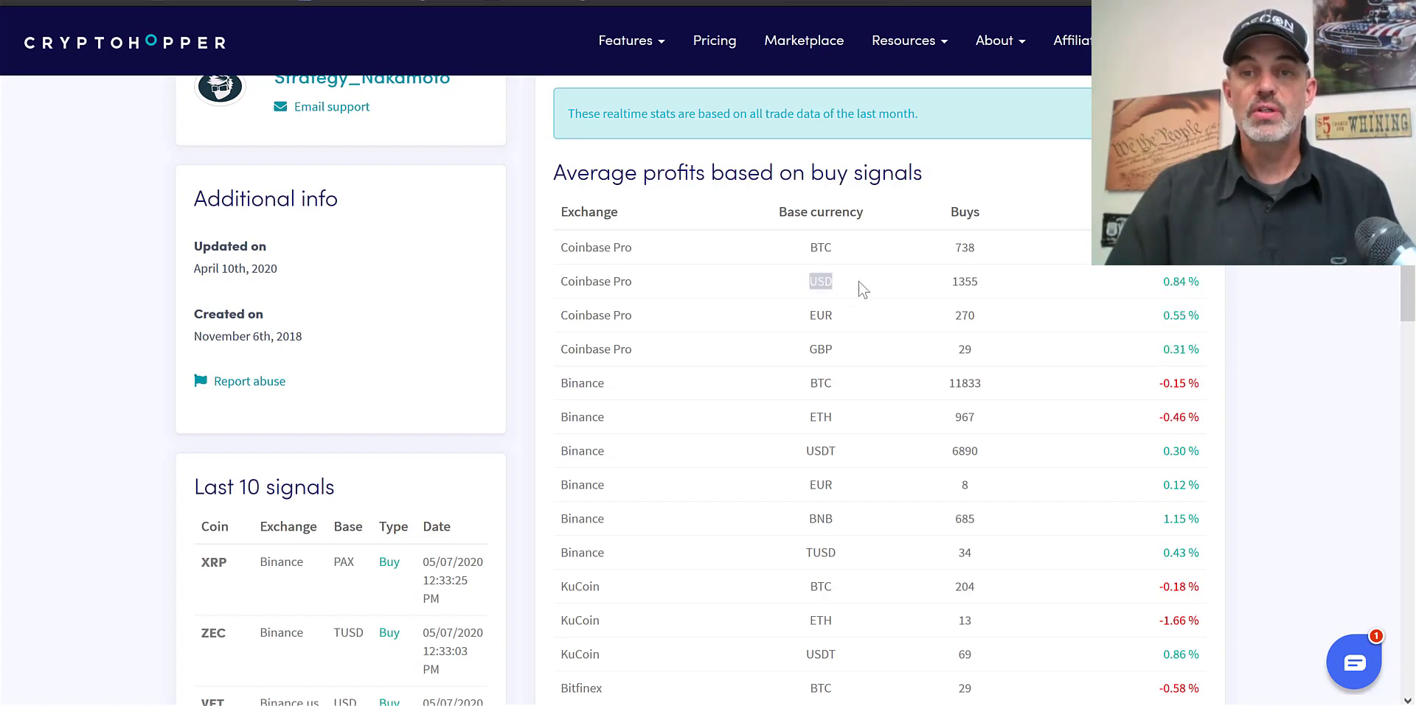
triple_click(1221, 290)
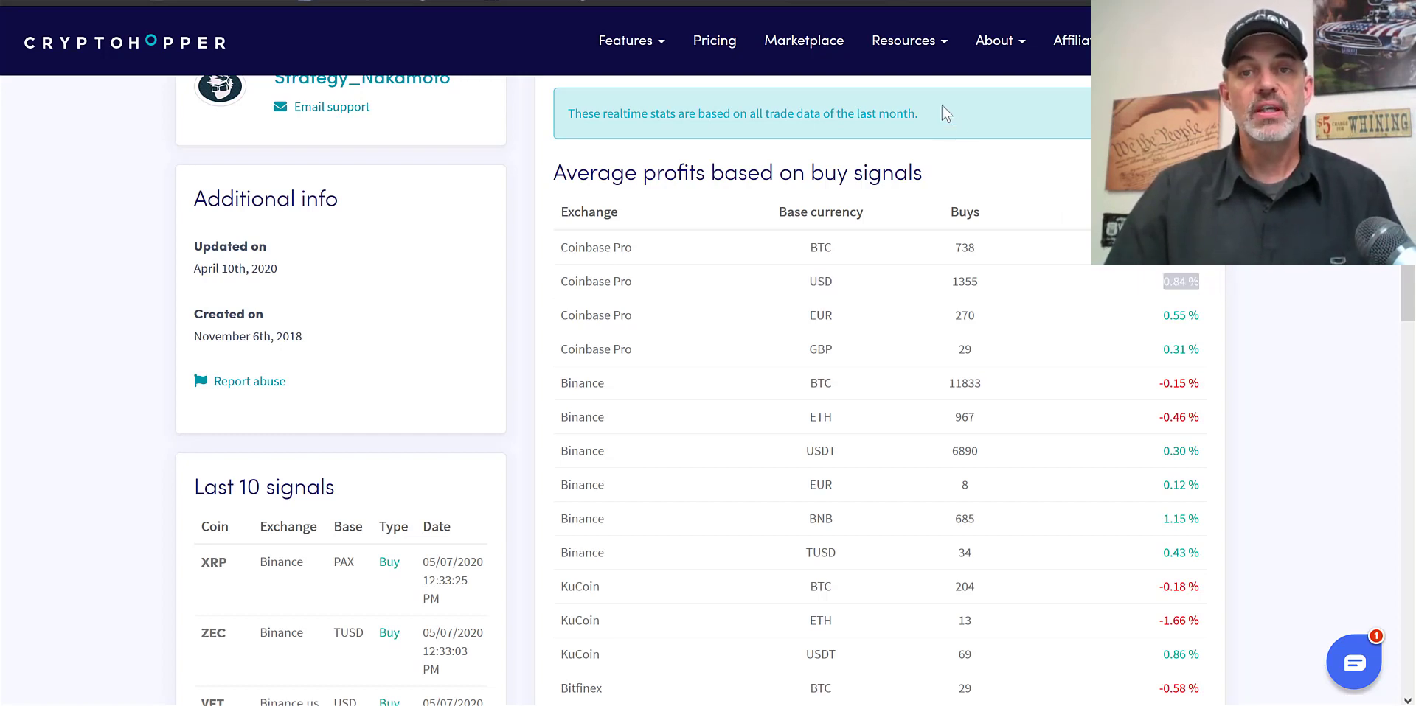
left_click_drag(941, 113, 823, 111)
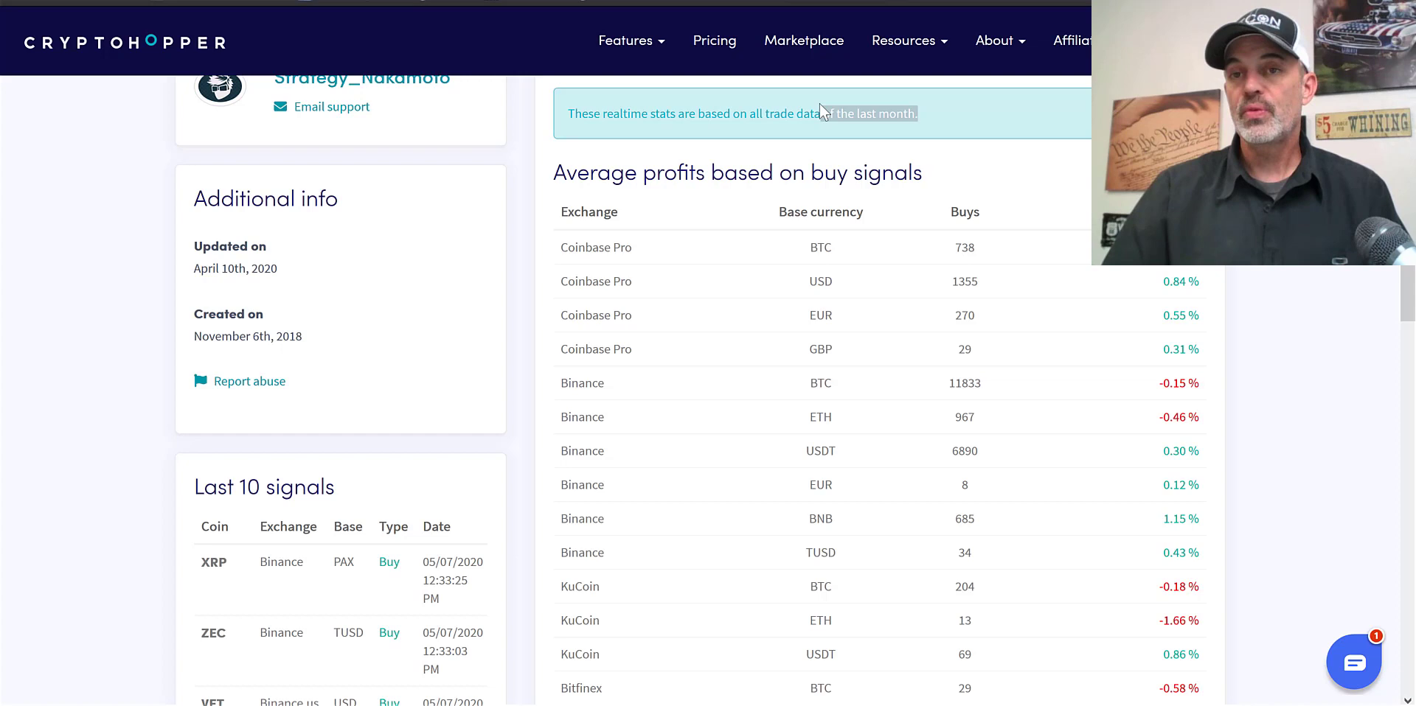
left_click(1031, 287)
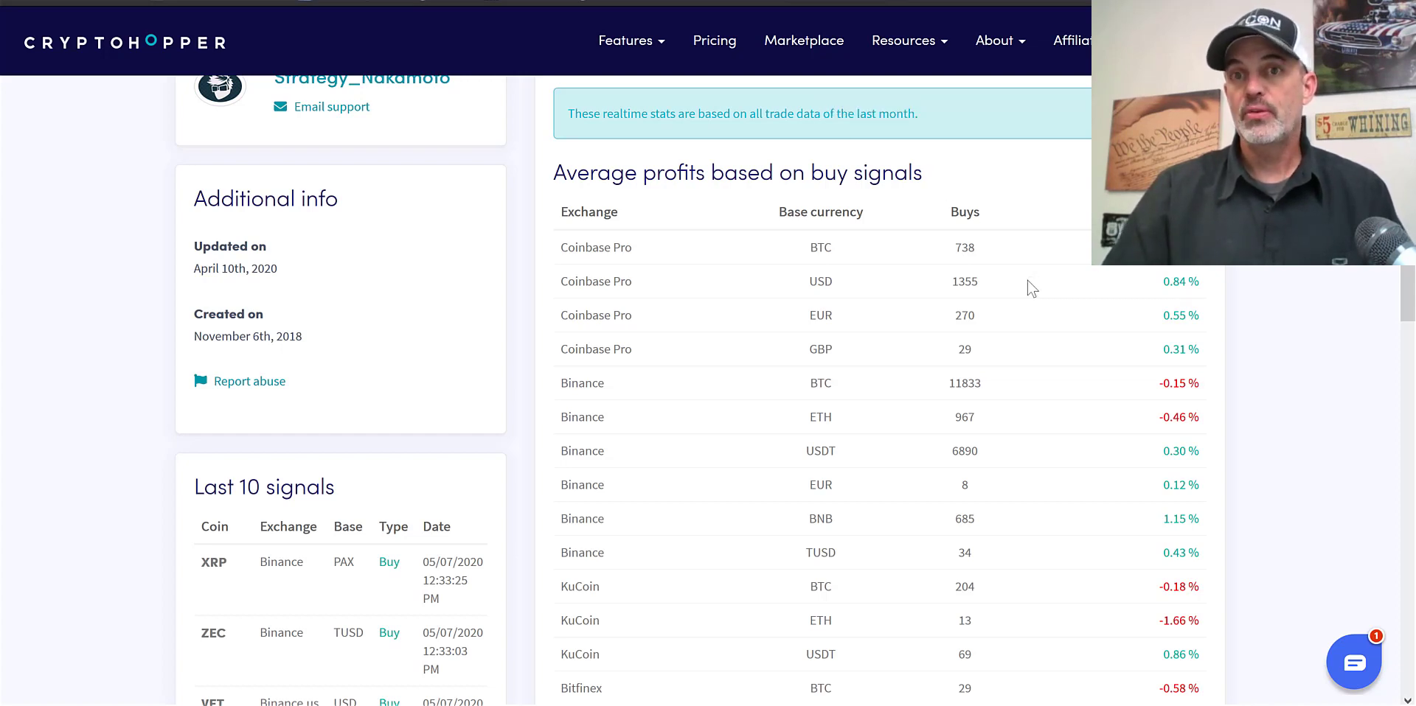
scroll(1031, 288, "up", 2)
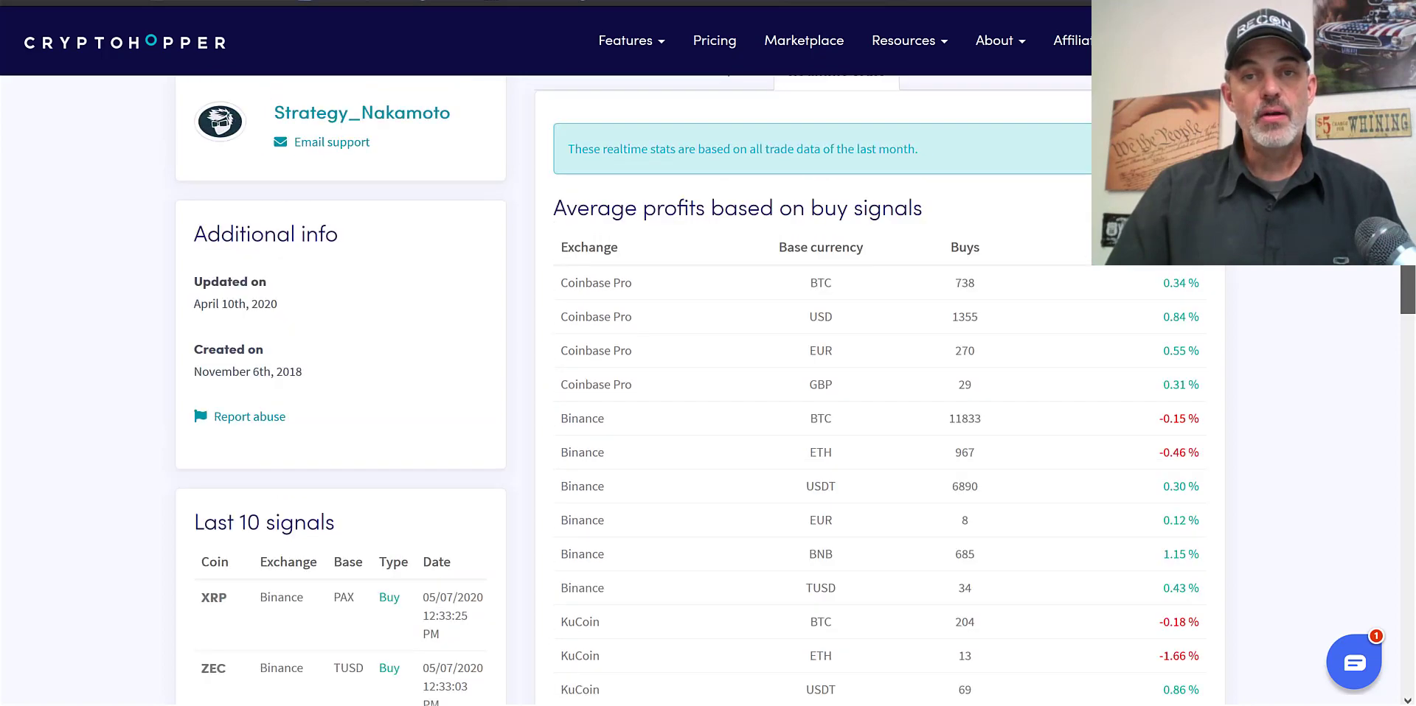
scroll(701, 389, "up", 2)
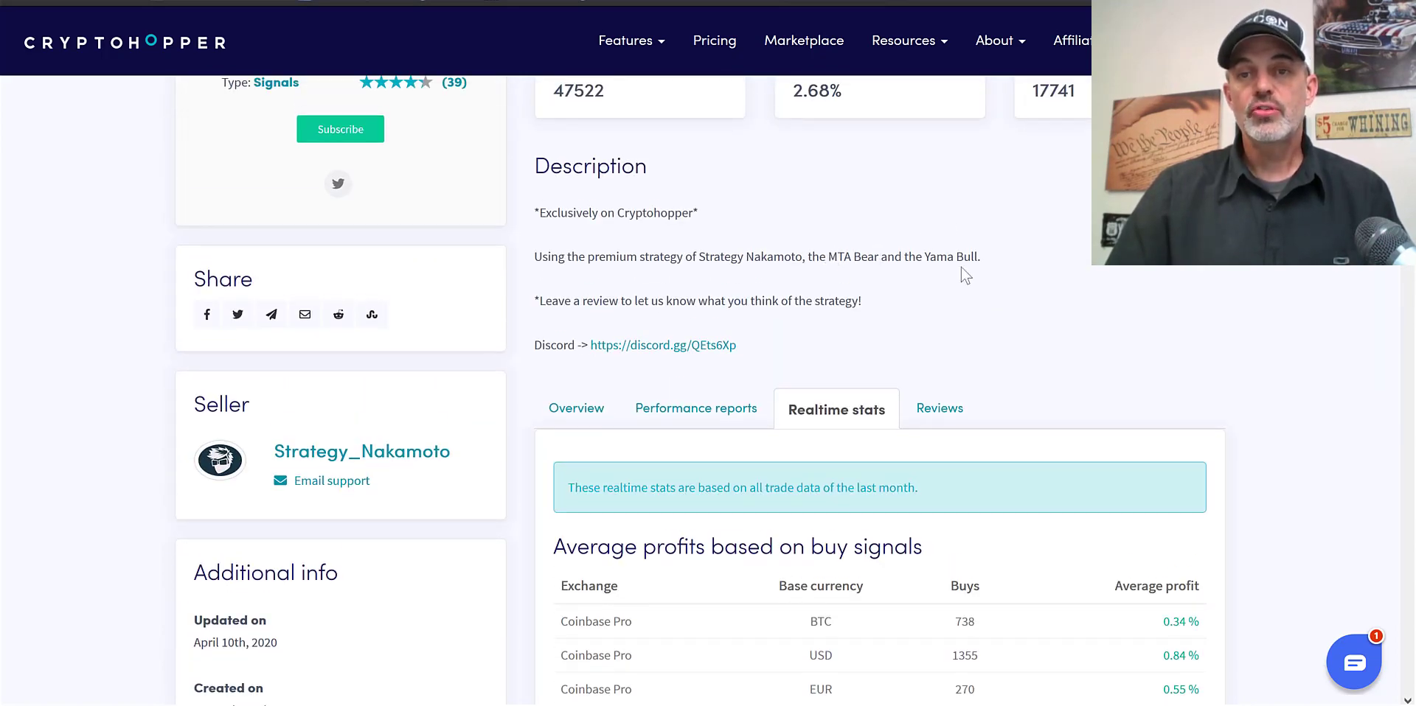
left_click_drag(838, 256, 963, 260)
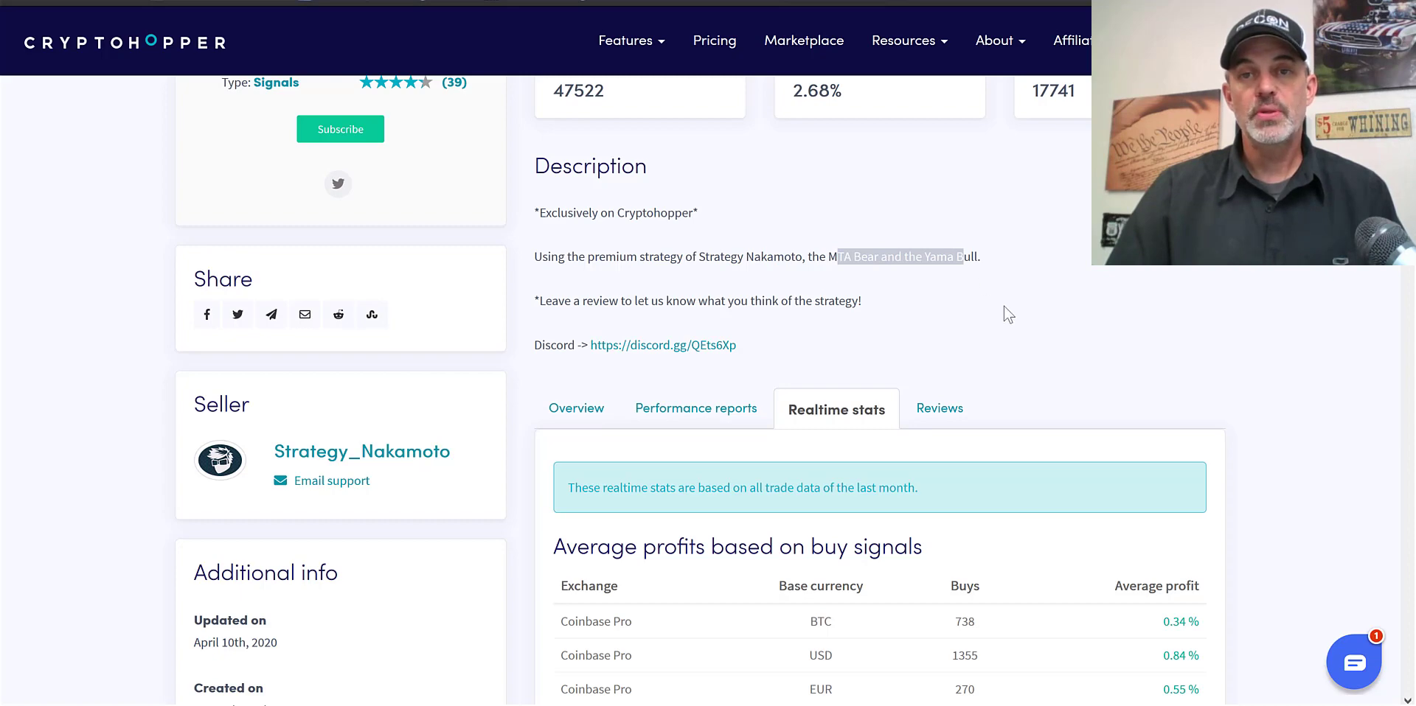
Open the Strategy_Nakamoto seller profile and scroll down to its marketplace items.
left_click(433, 453)
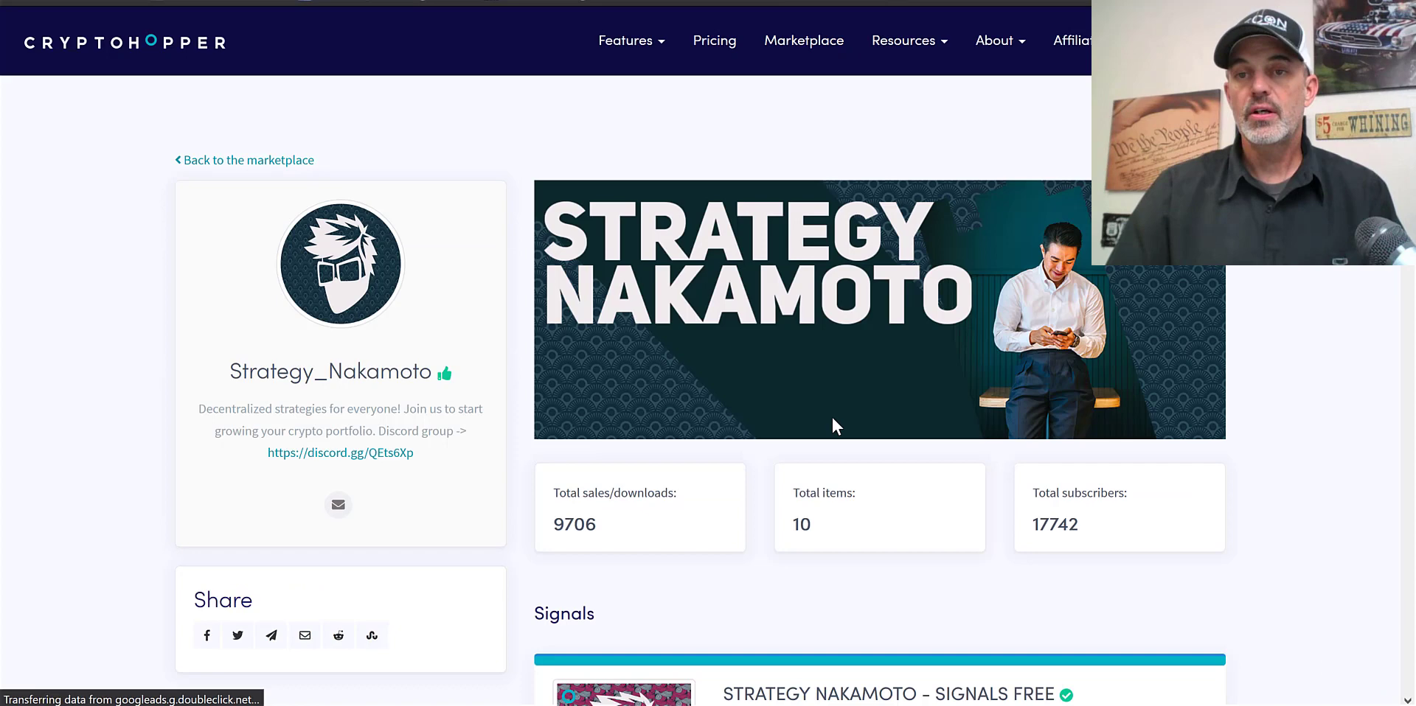
scroll(337, 422, "down", 8)
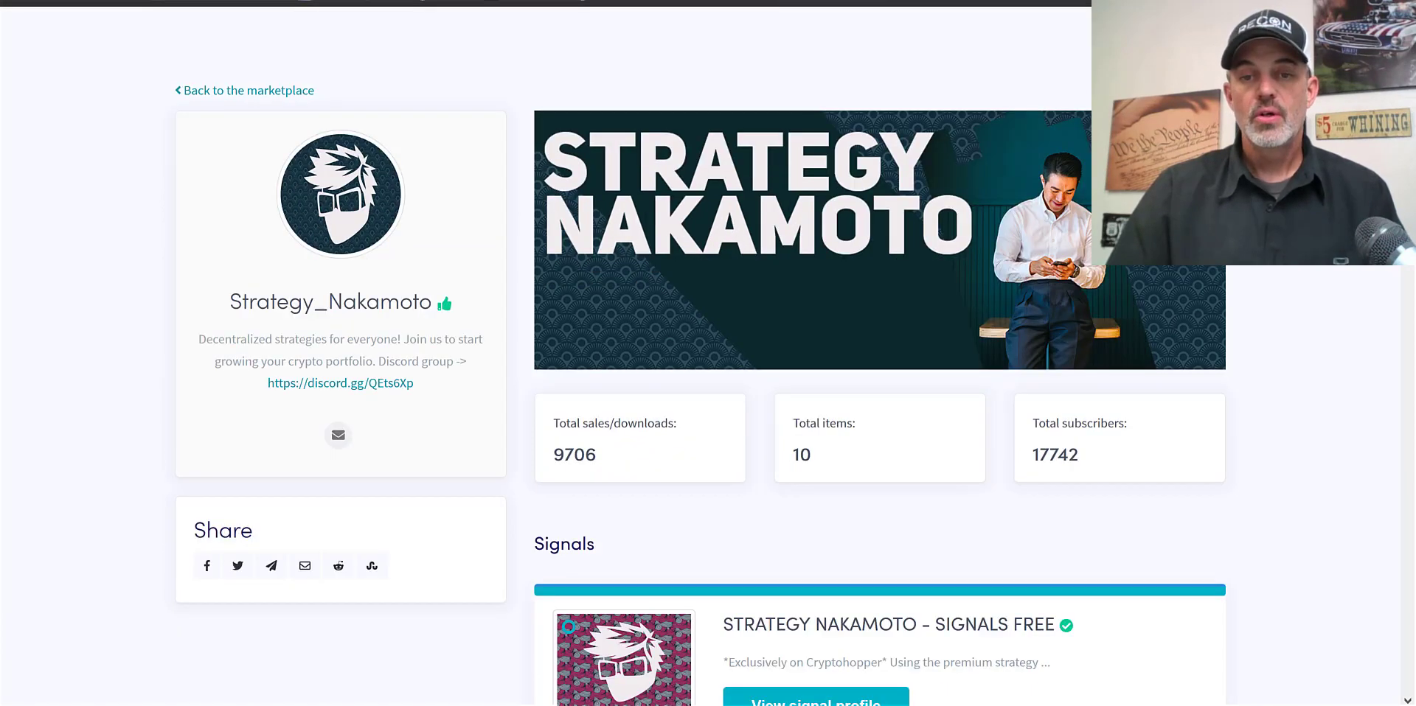
scroll(859, 360, "down", 1)
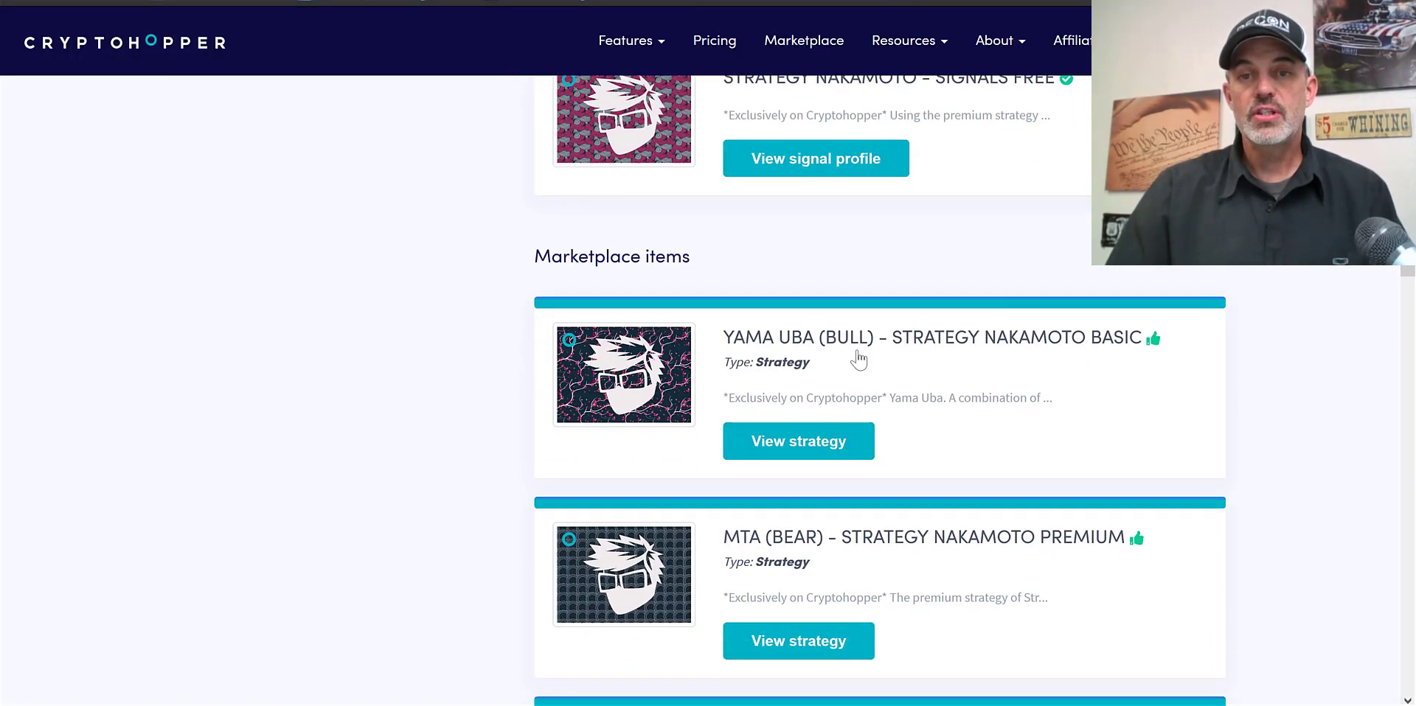
Open the Yama Uba (Bull) strategy and highlight its larger-profit-target and tight trailing stop-loss advice.
left_click(835, 440)
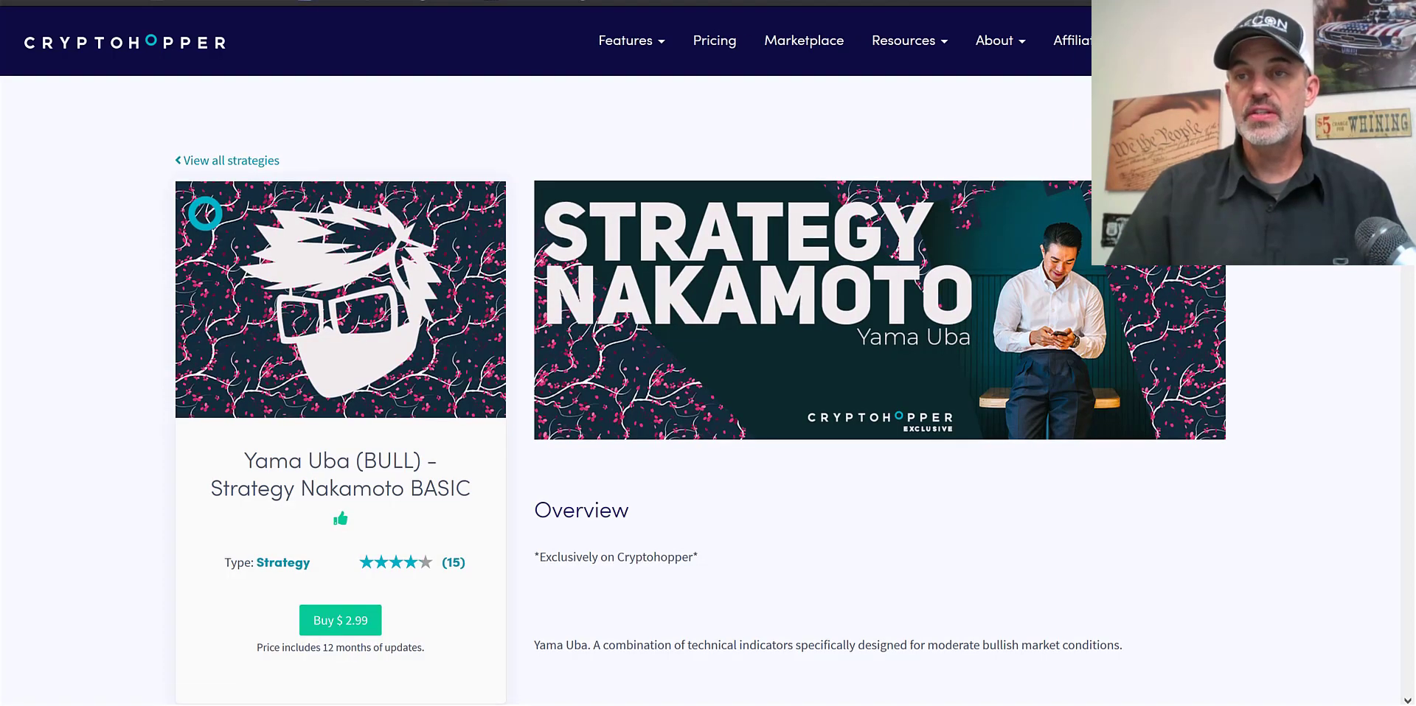
scroll(708, 391, "down", 8)
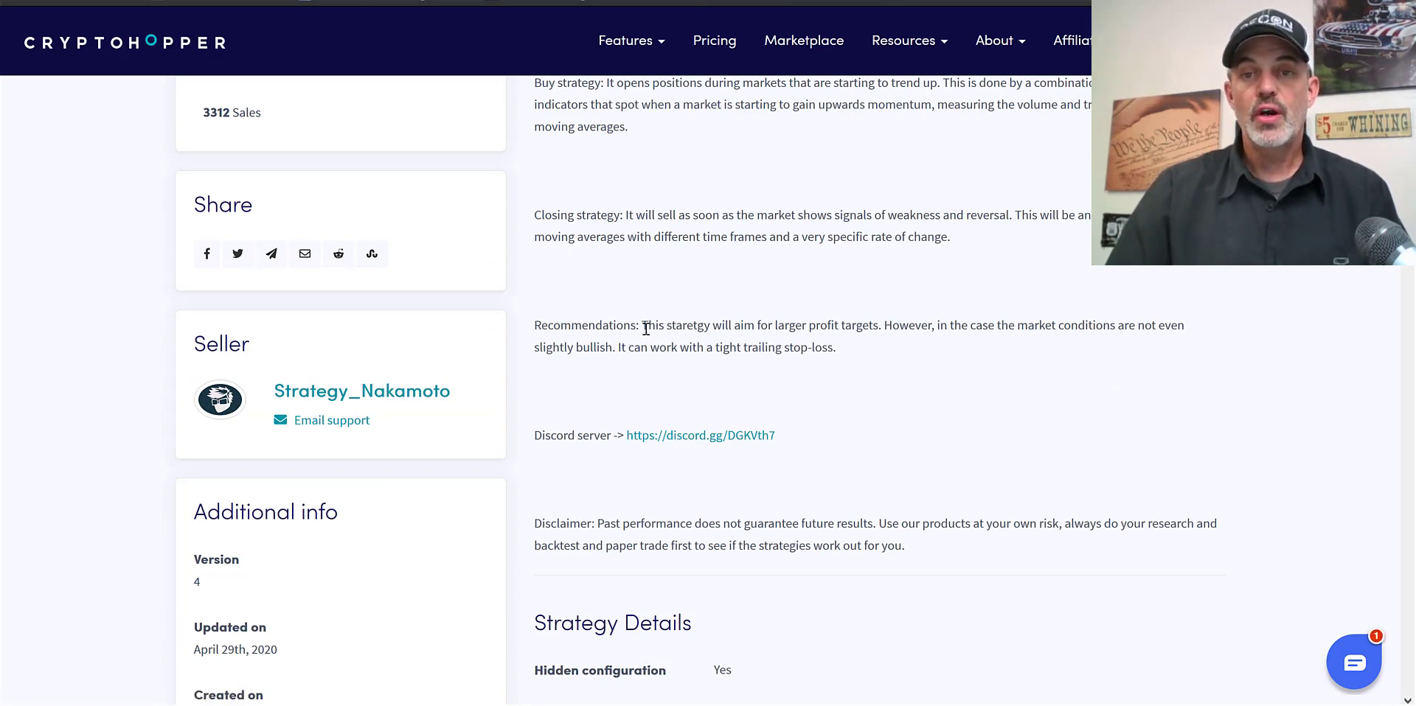
left_click_drag(648, 326, 881, 333)
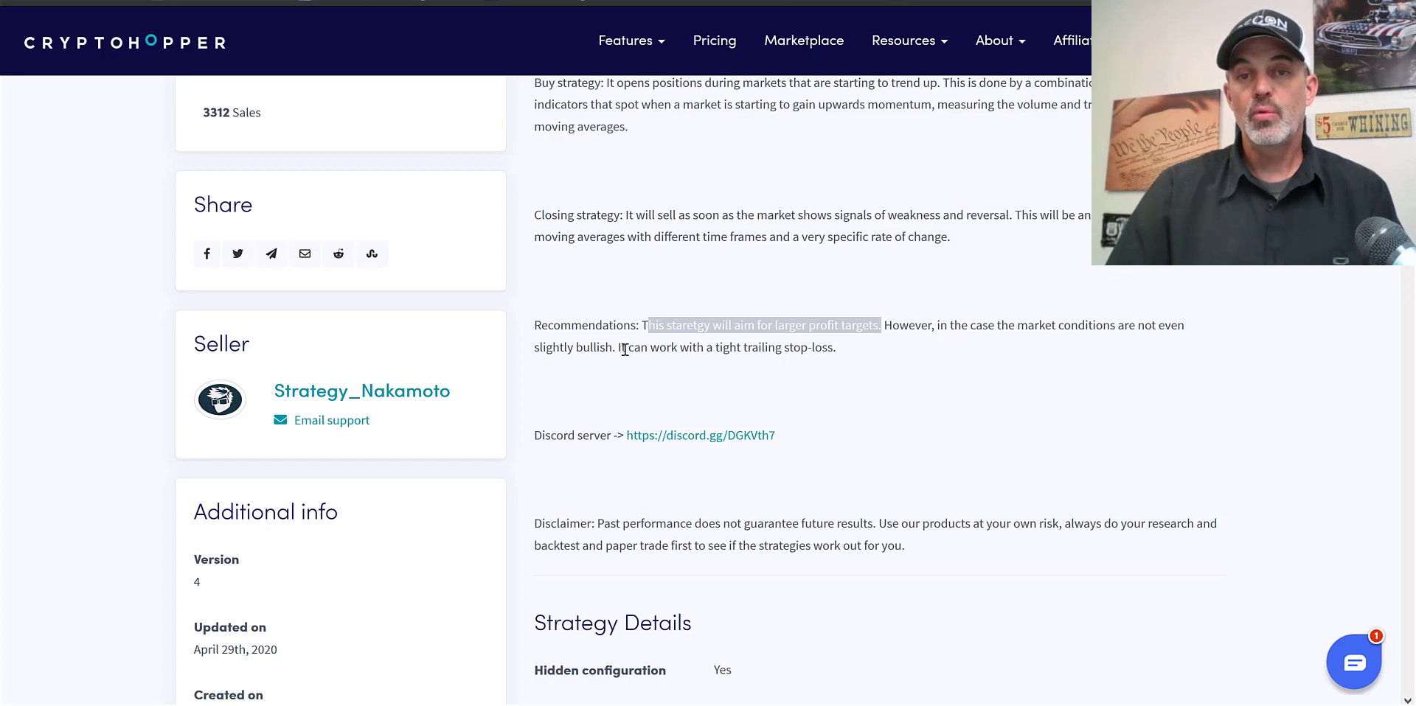
left_click_drag(626, 348, 857, 351)
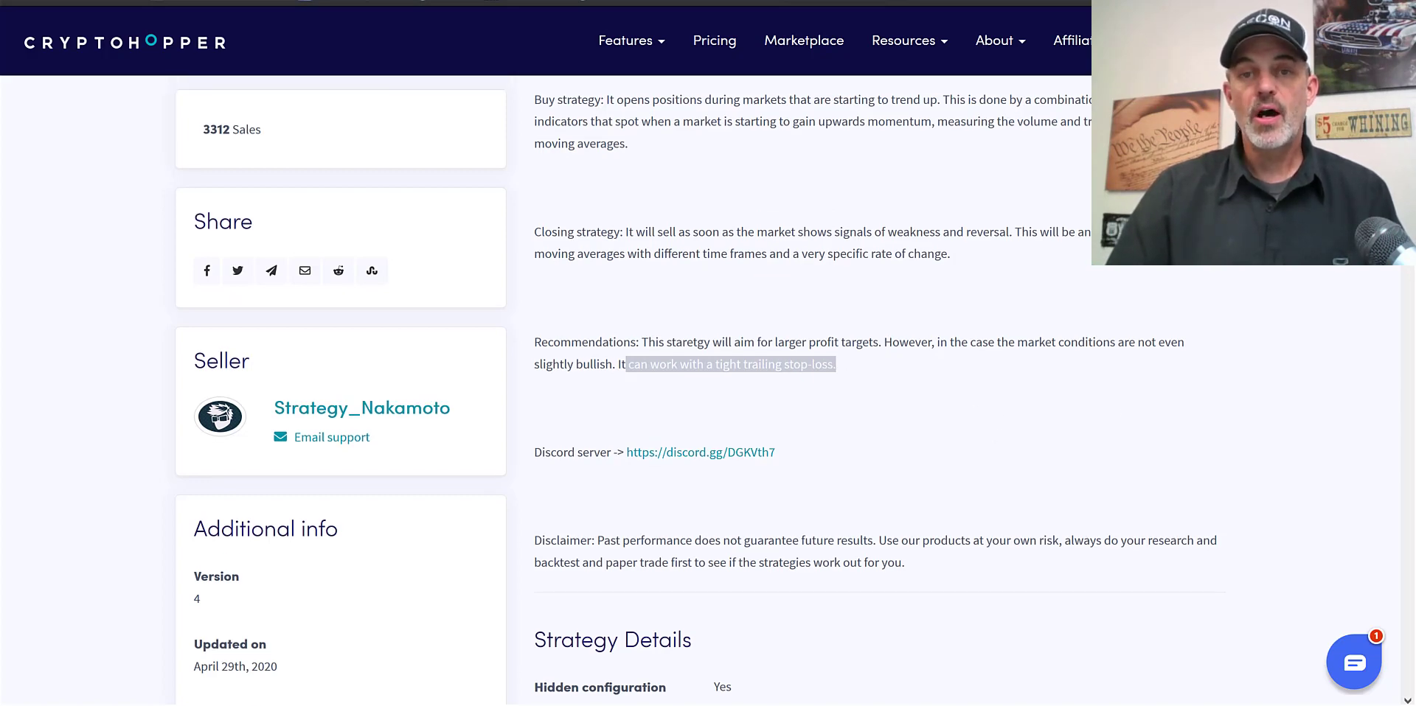
scroll(391, 582, "up", 3)
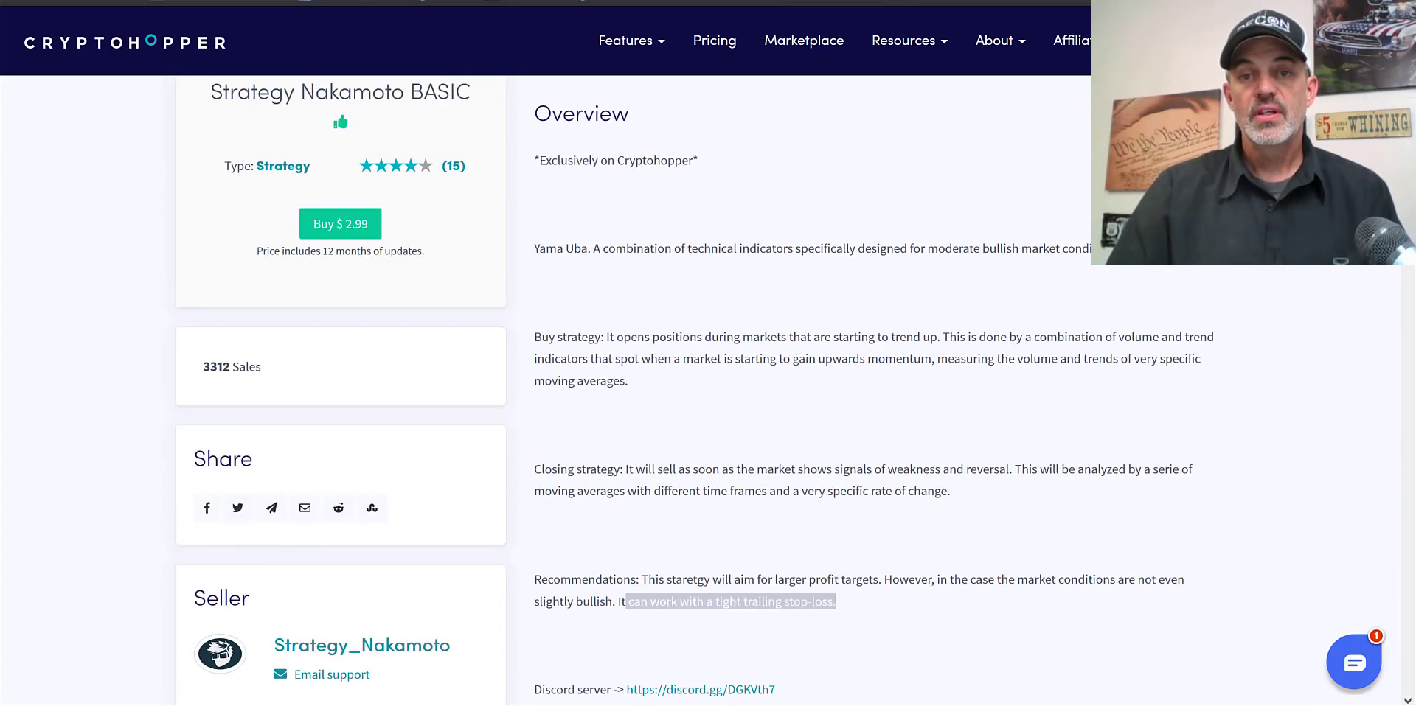
Return to the Strategy_Nakamoto seller profile and scroll to its marketplace items list.
left_click(410, 649)
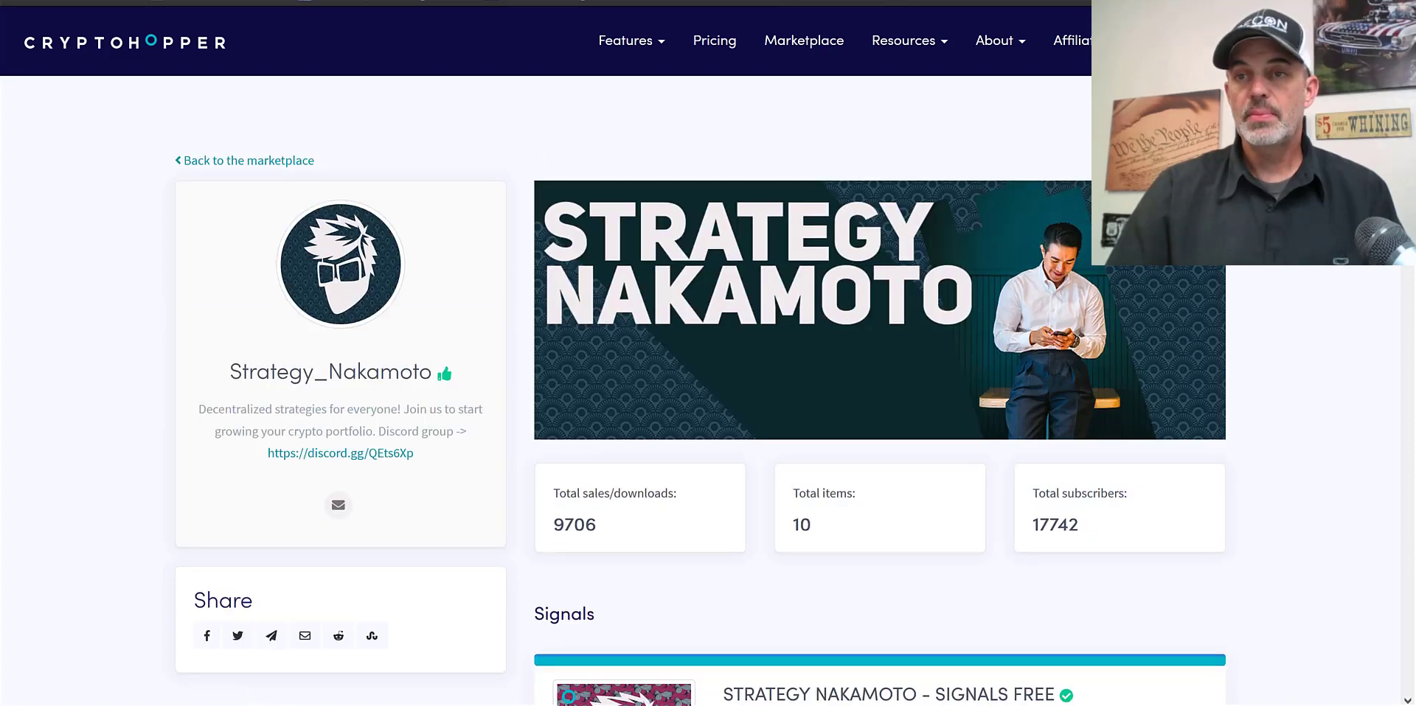
scroll(1000, 385, "down", 1)
scroll(853, 362, "down", 10)
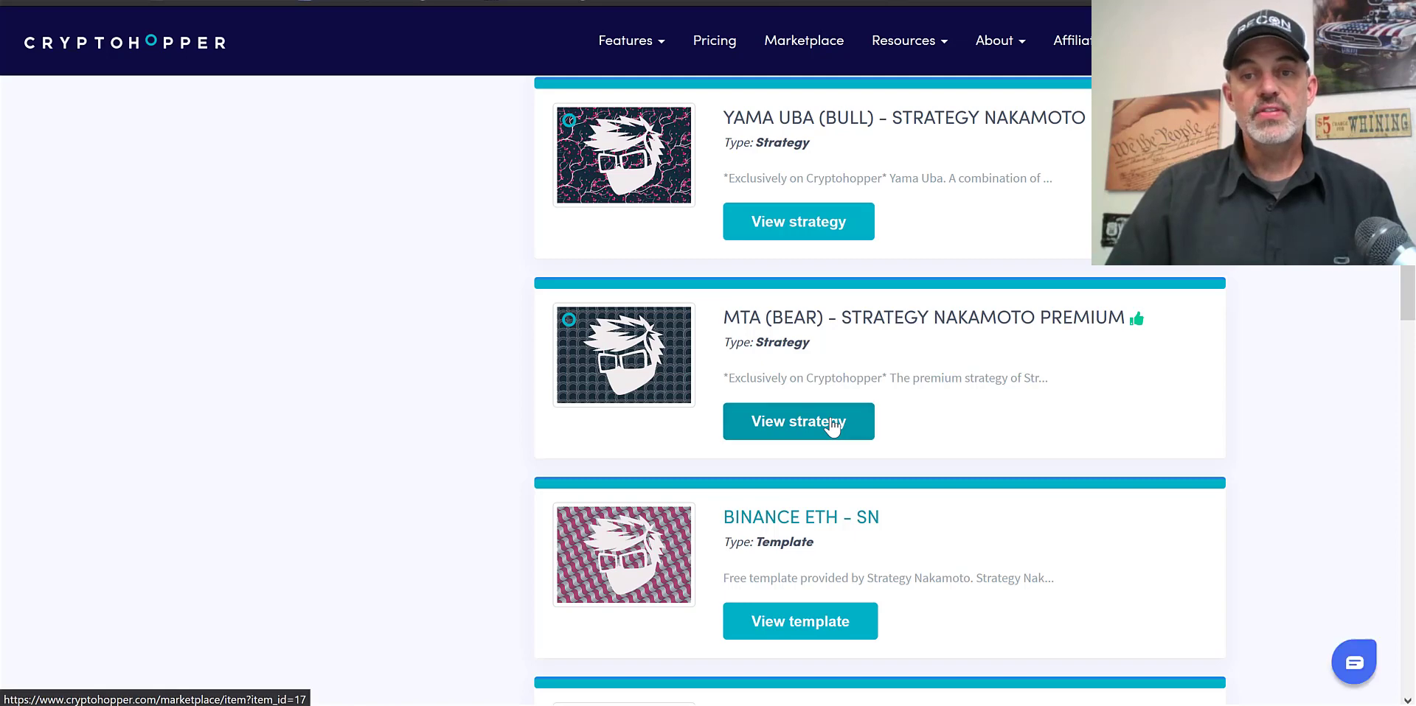
Open the $49.99 MTA (Bear) premium strategy and read its details, noting the suggested profit range.
left_click(832, 424)
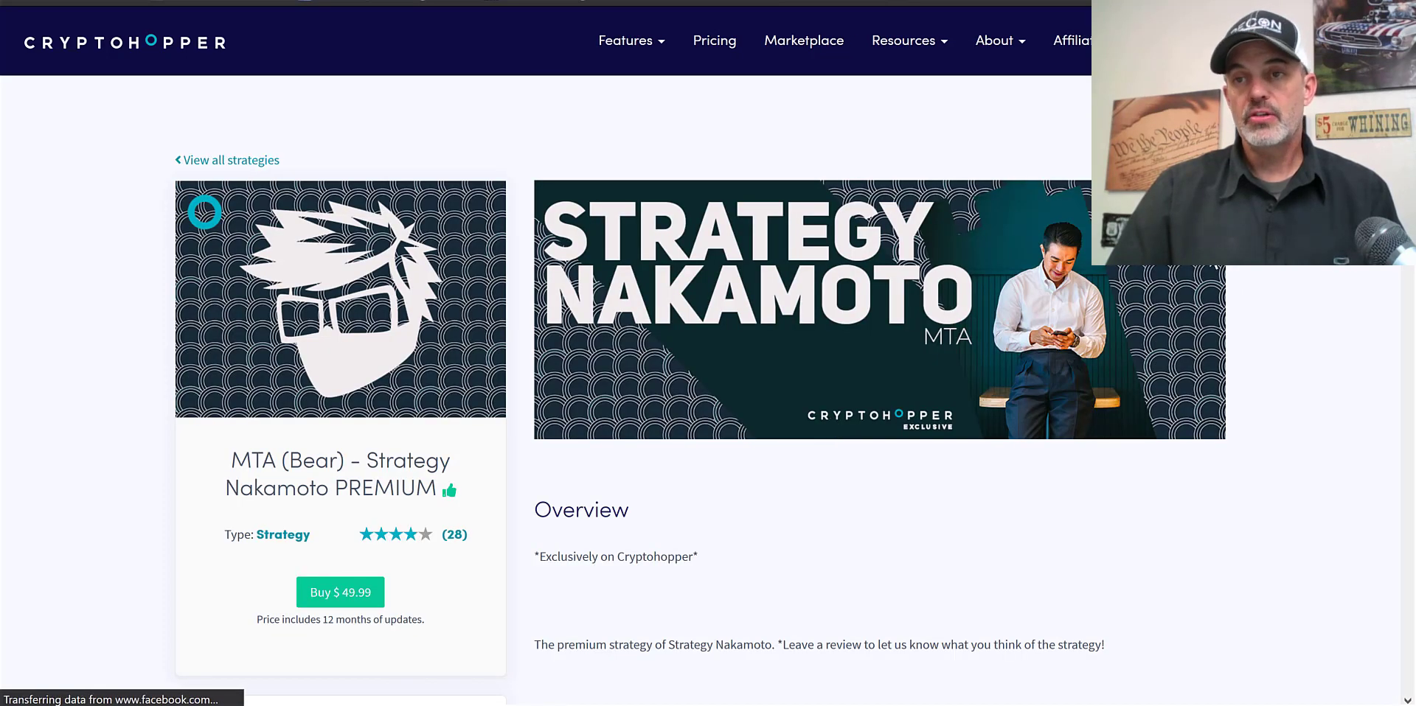
scroll(708, 391, "down", 8)
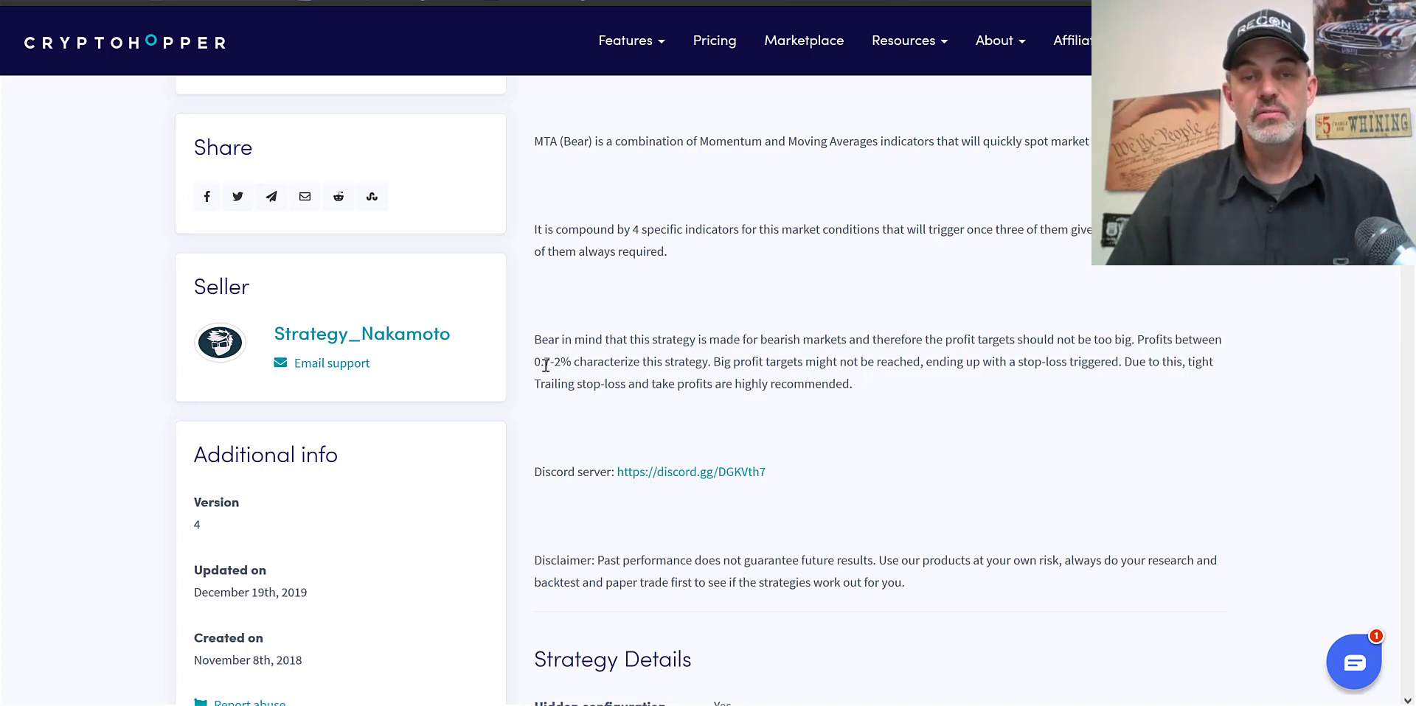
left_click_drag(545, 366, 569, 364)
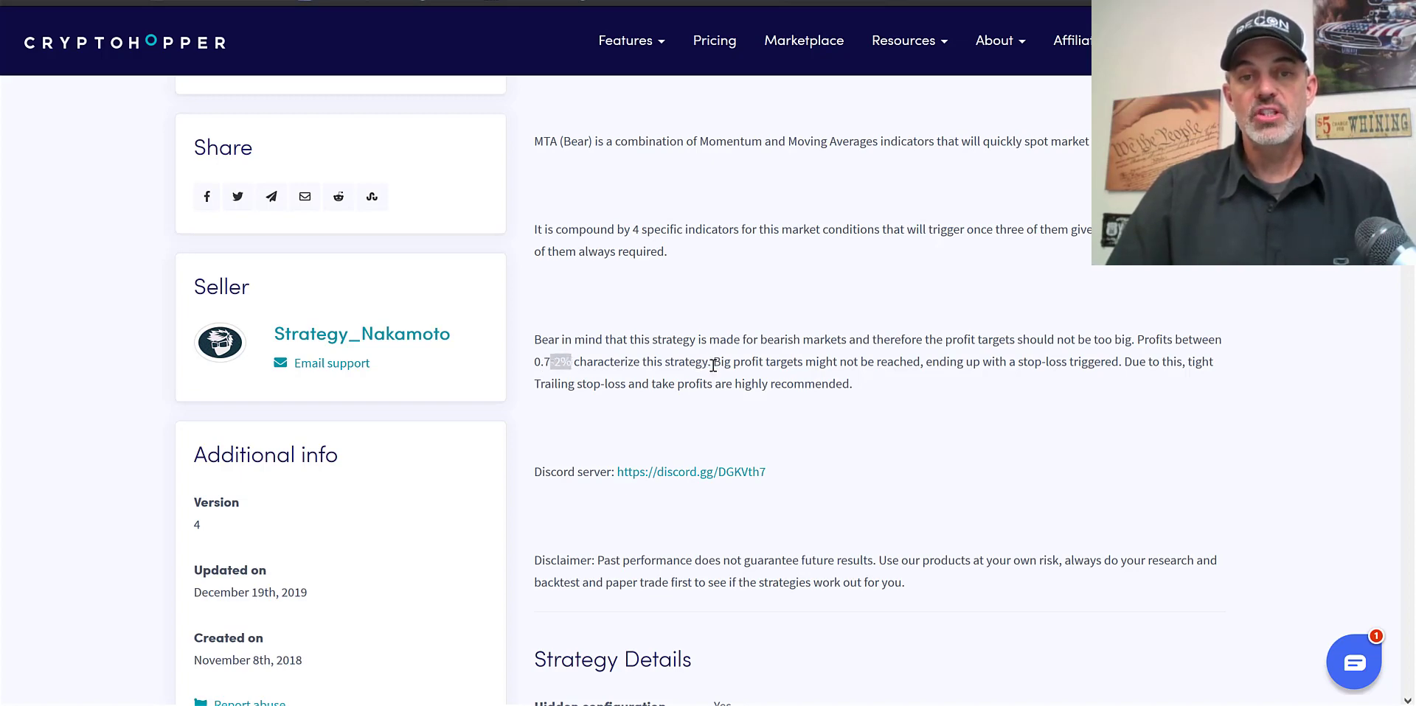
scroll(649, 367, "down", 2)
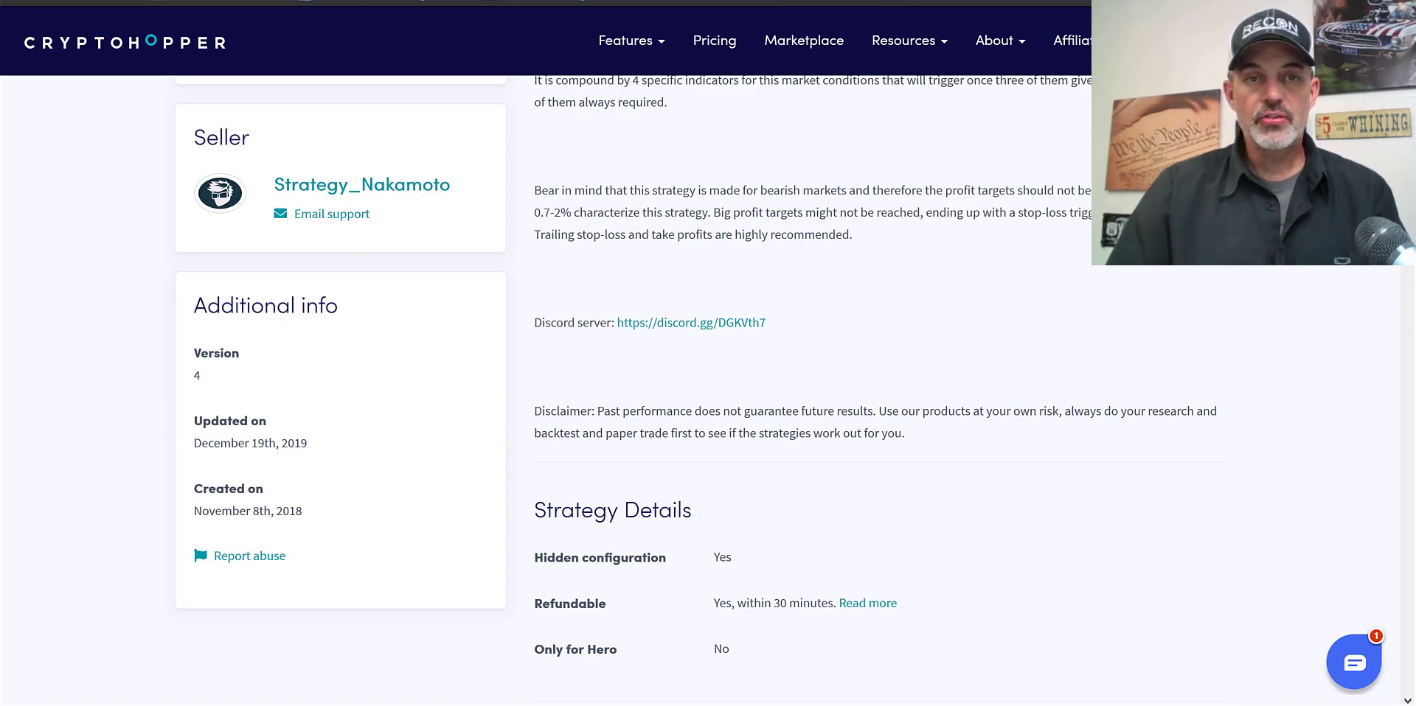
scroll(398, 590, "up", 10)
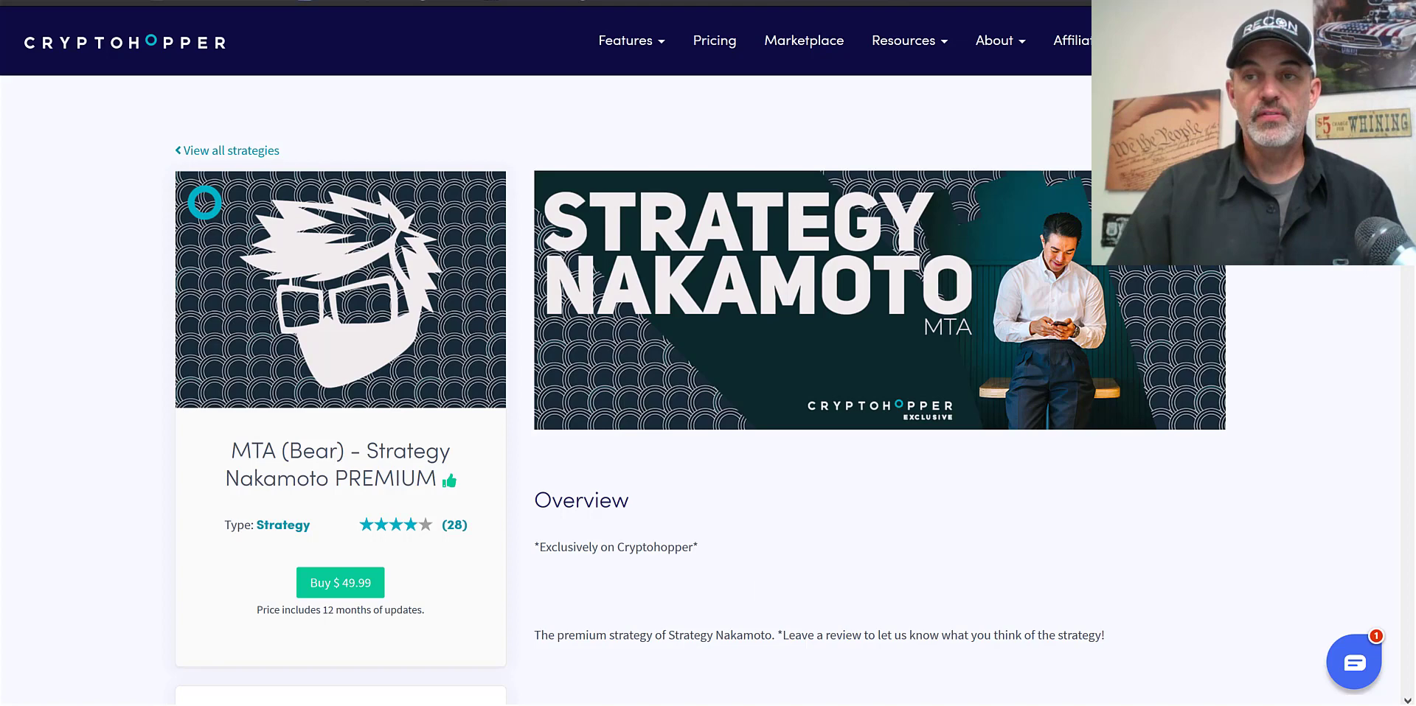
scroll(699, 391, "down", 5)
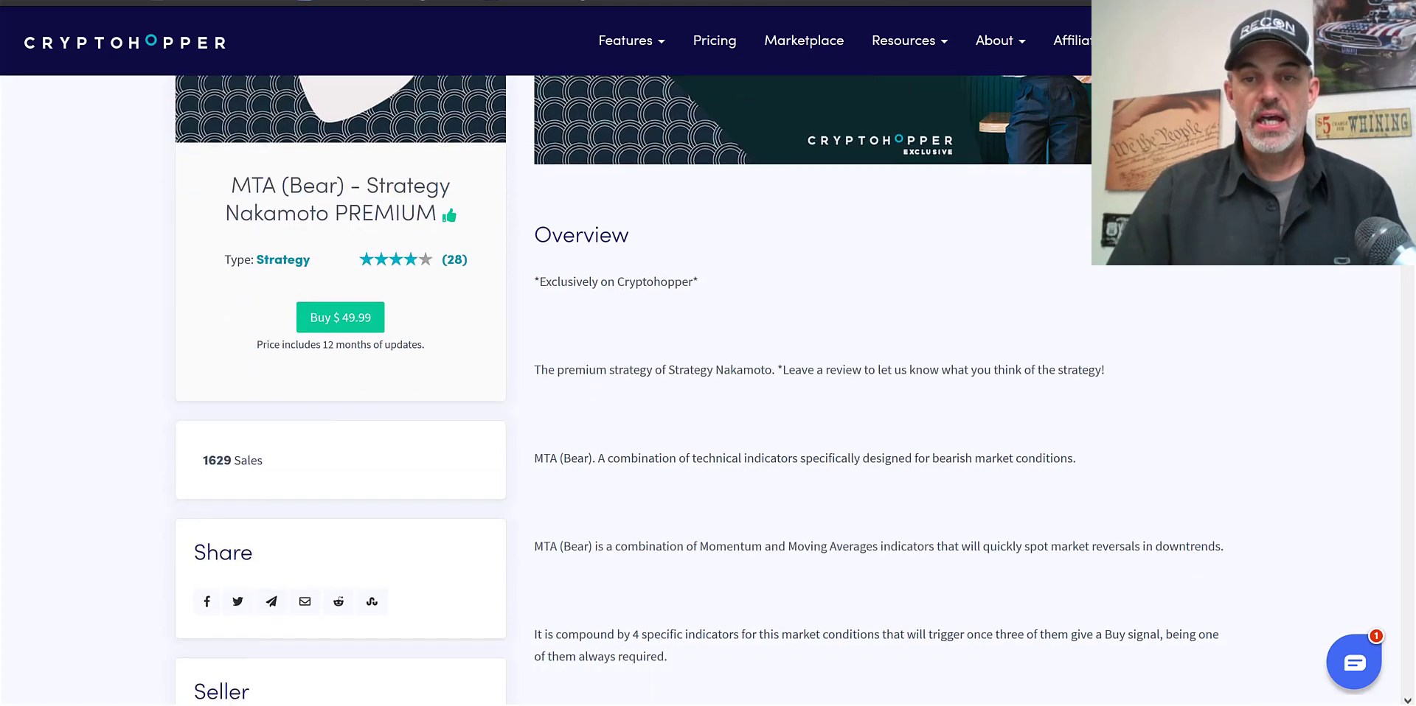
scroll(766, 332, "down", 3)
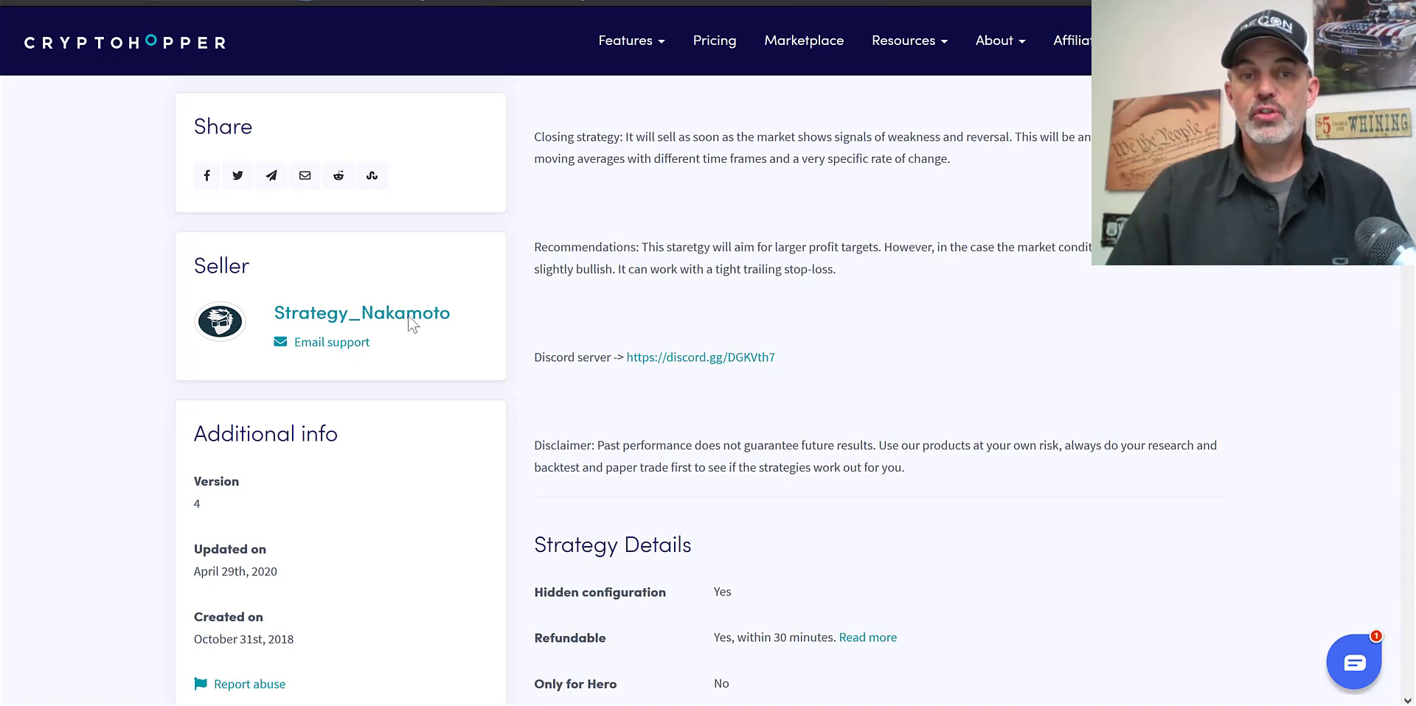
Return to the Strategy_Nakamoto seller profile and scroll down to its Signals section.
left_click(409, 317)
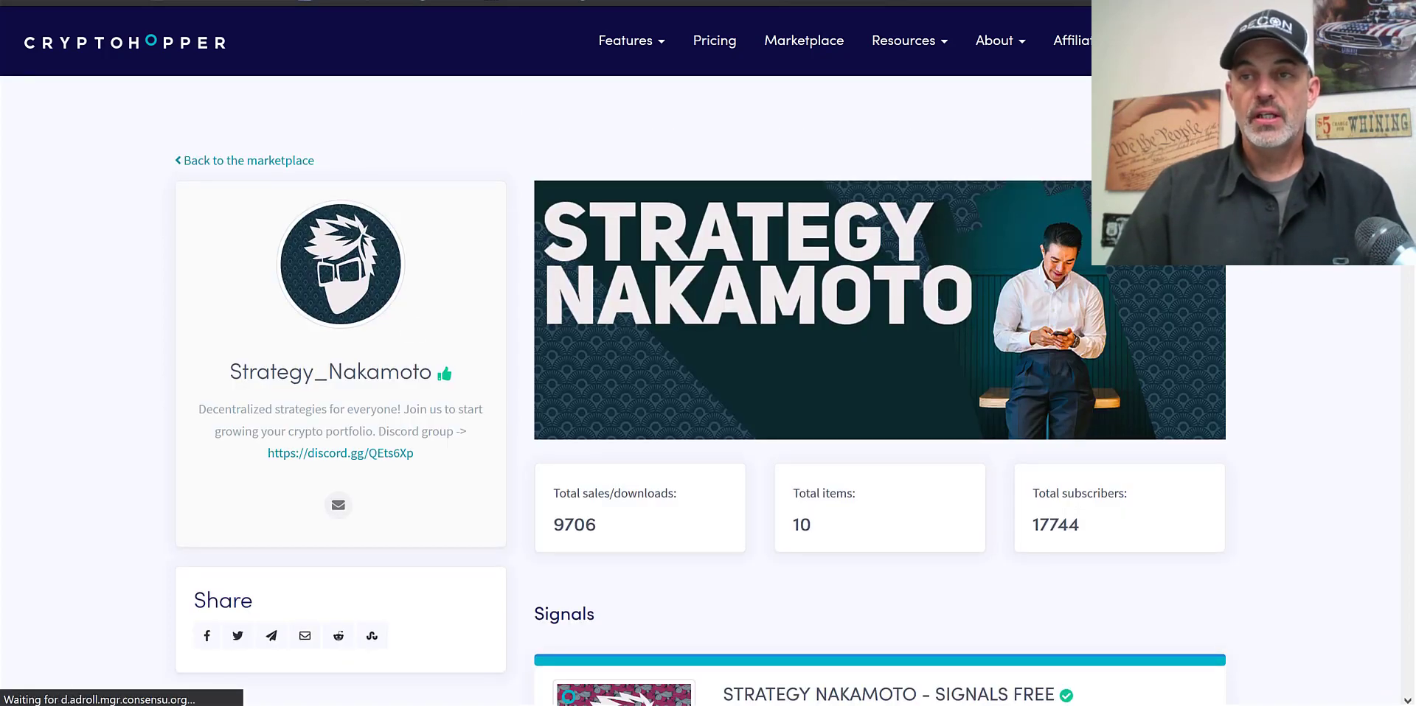
scroll(338, 493, "down", 1)
scroll(338, 492, "down", 3)
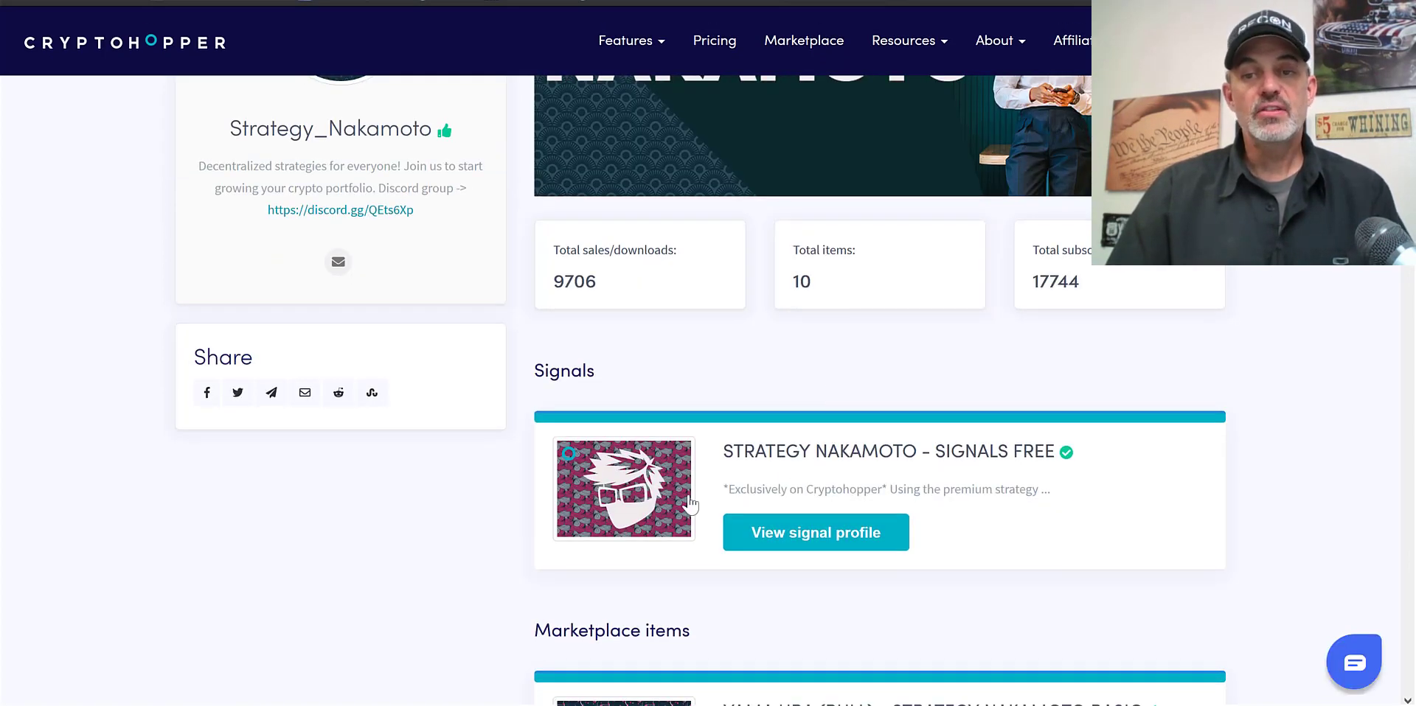
Open the free Strategy Nakamoto signals profile and read its weekly results (2.93% buy, 3.76% sell).
left_click(823, 540)
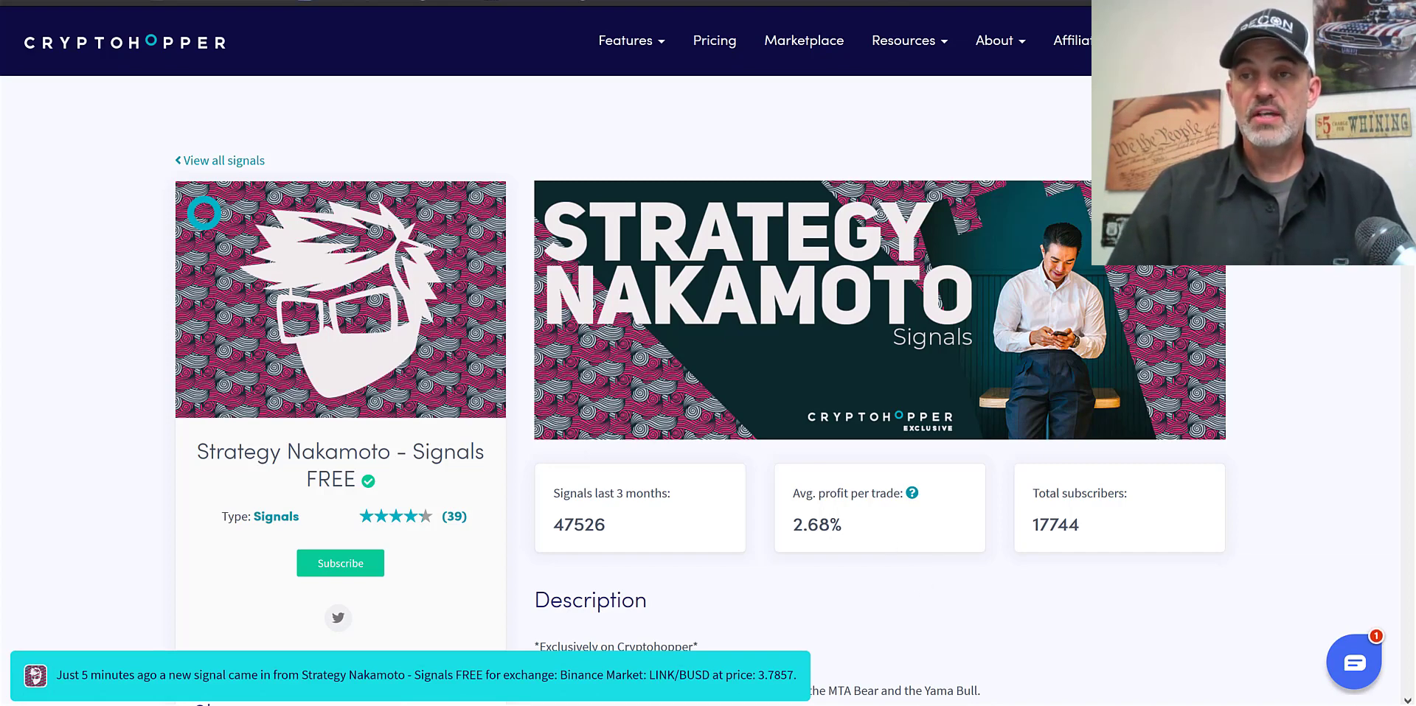
scroll(613, 388, "down", 2)
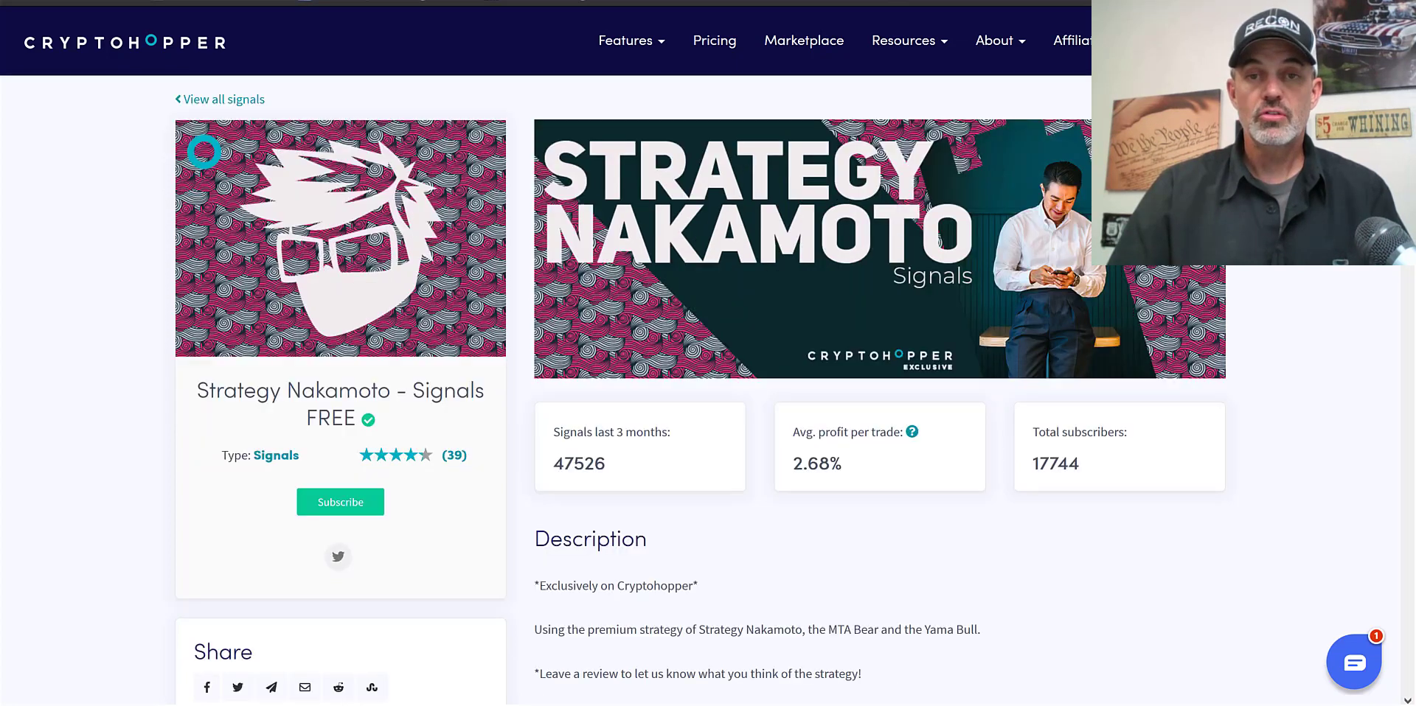
scroll(613, 387, "down", 3)
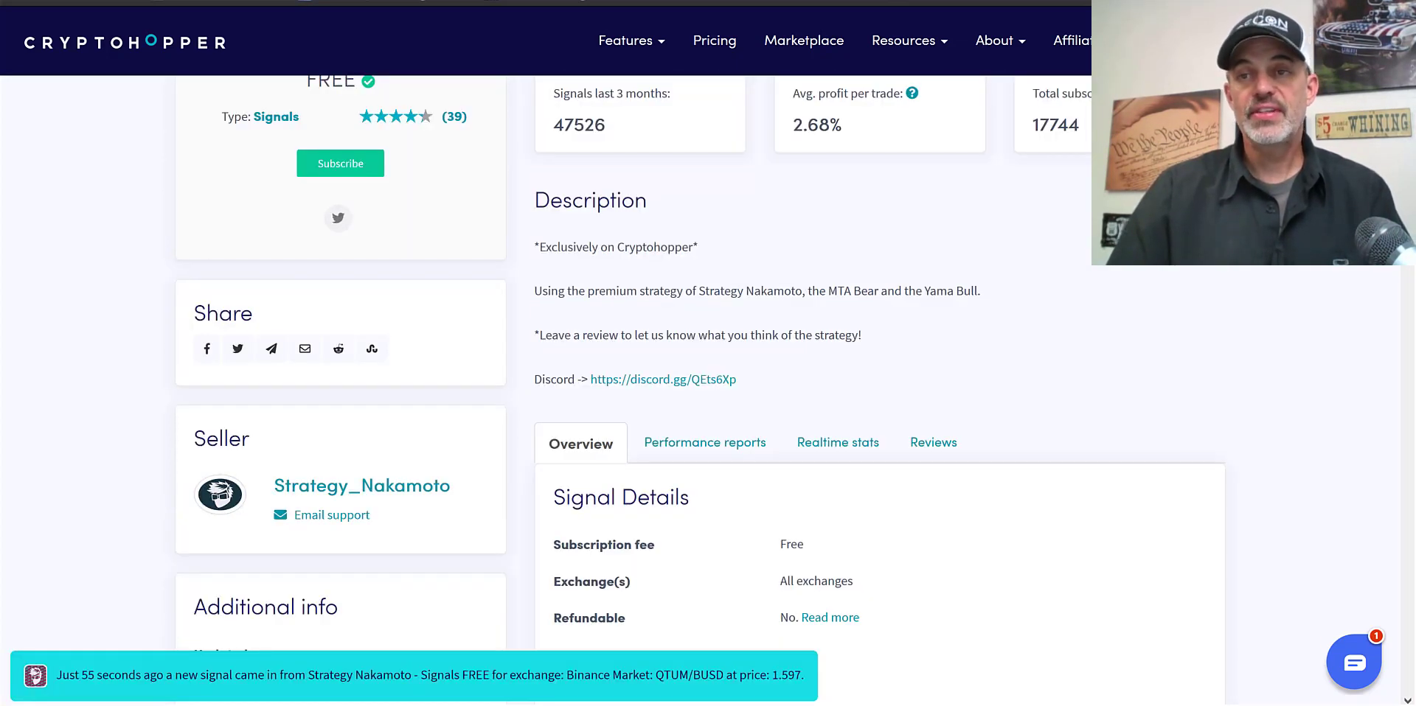
scroll(708, 369, "down", 1)
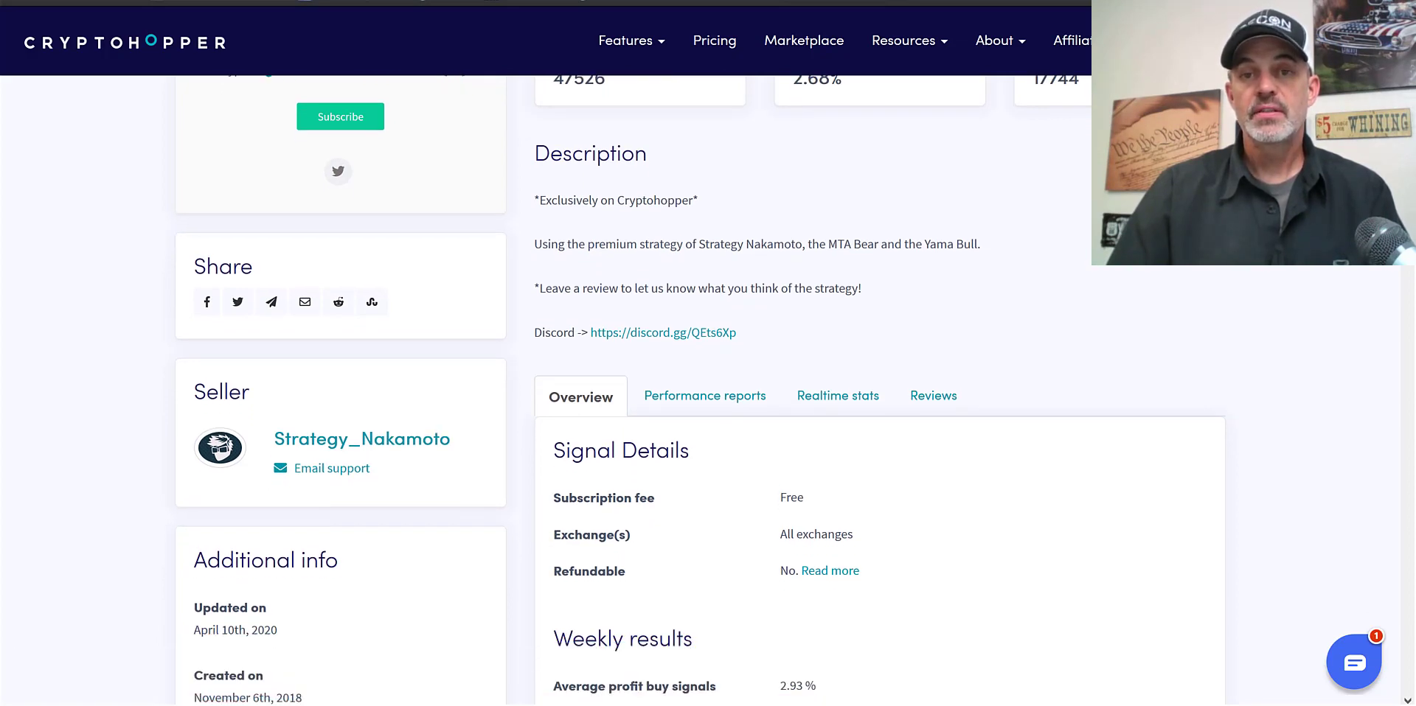
scroll(764, 391, "up", 1)
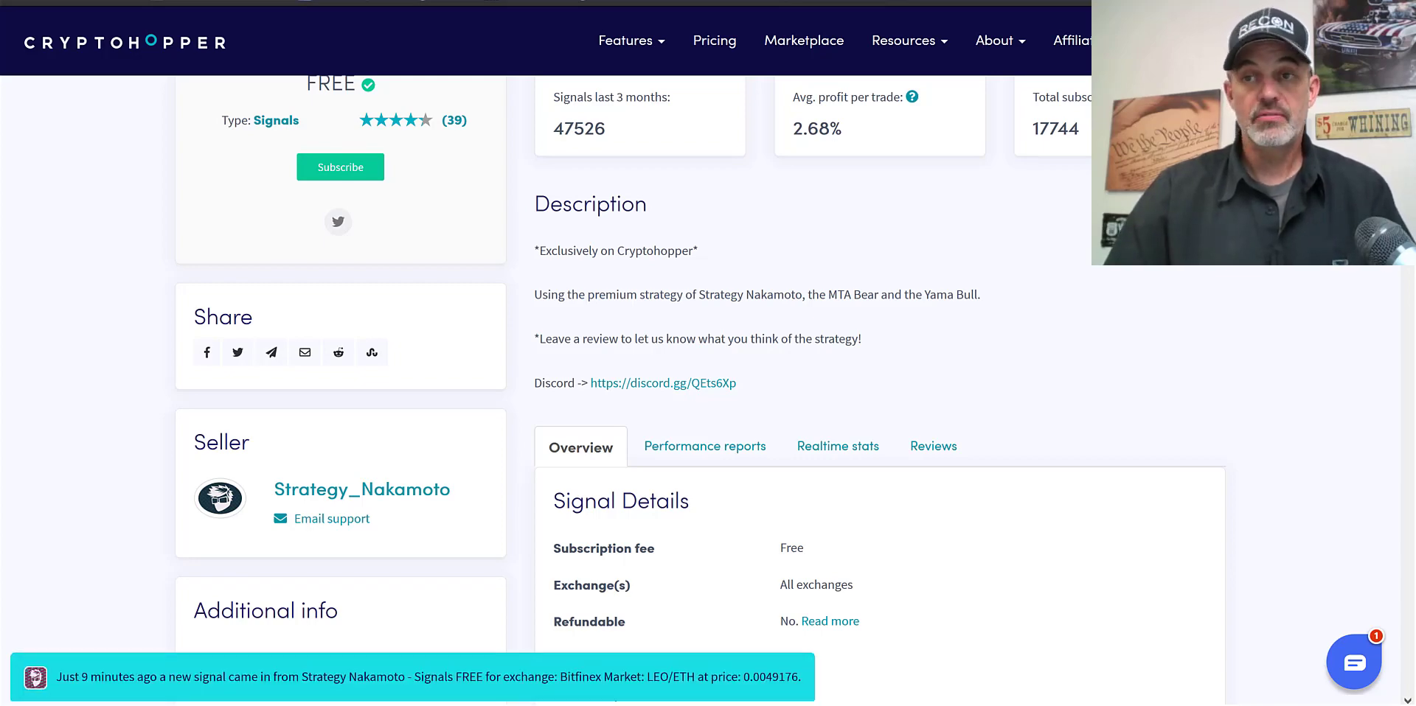
scroll(859, 148, "down", 4)
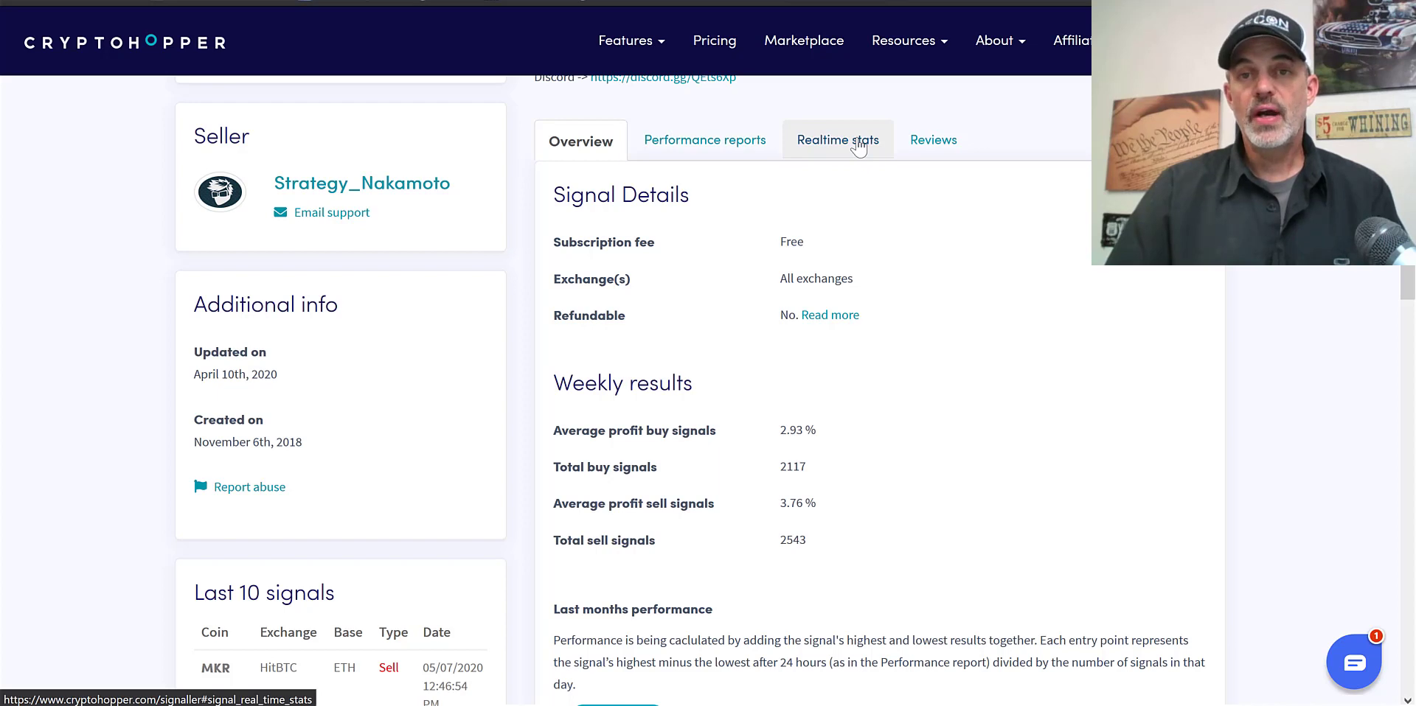
Show Realtime stats and highlight the Coinbase Pro BTC and Binance rows of the buy-signal profit table.
left_click(859, 148)
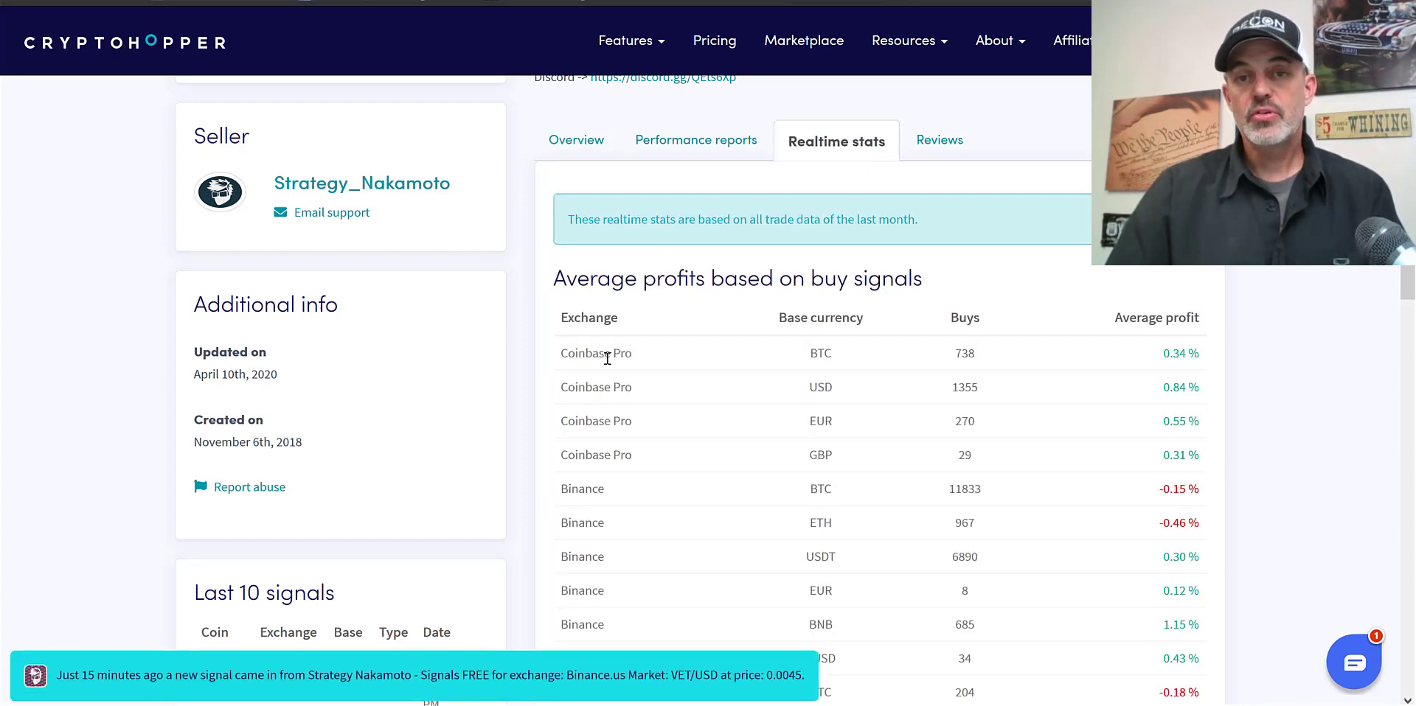
triple_click(579, 357)
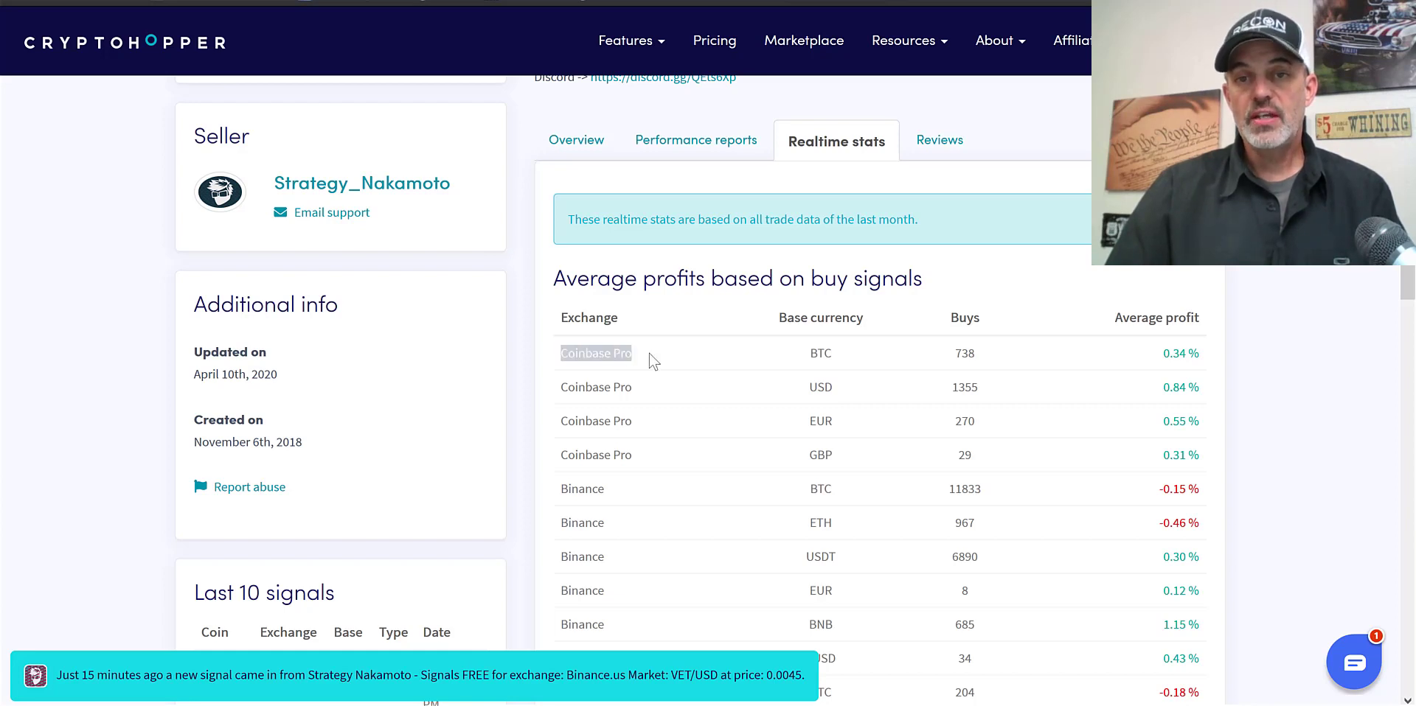
left_click_drag(802, 353, 834, 351)
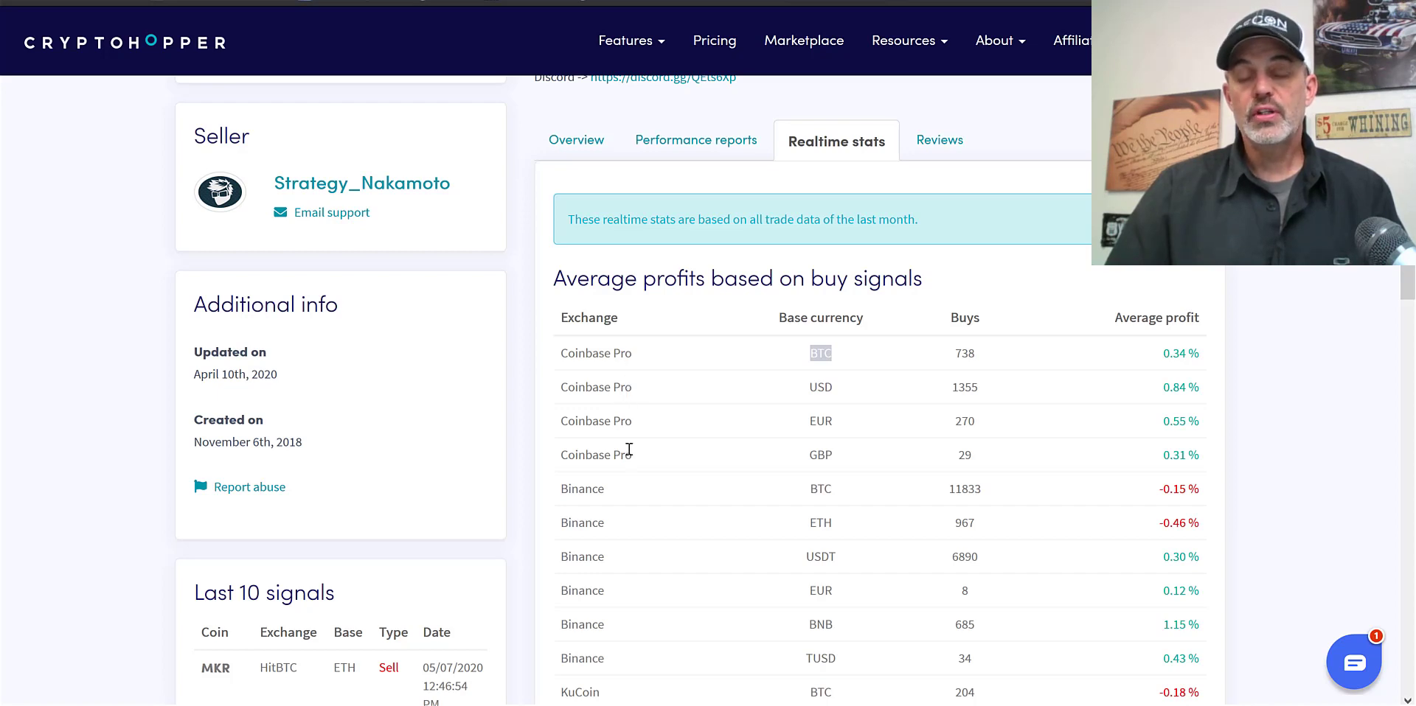
left_click_drag(631, 454, 564, 338)
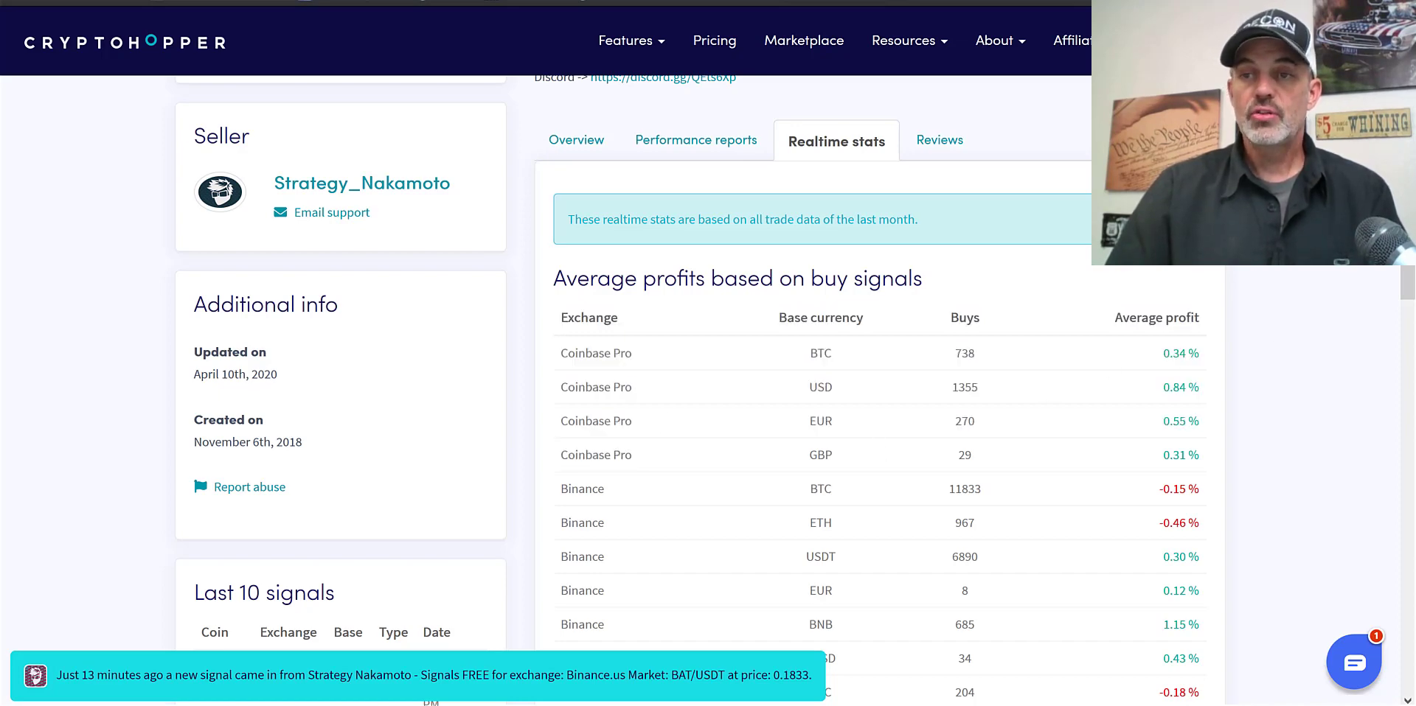
left_click_drag(1407, 284, 1407, 343)
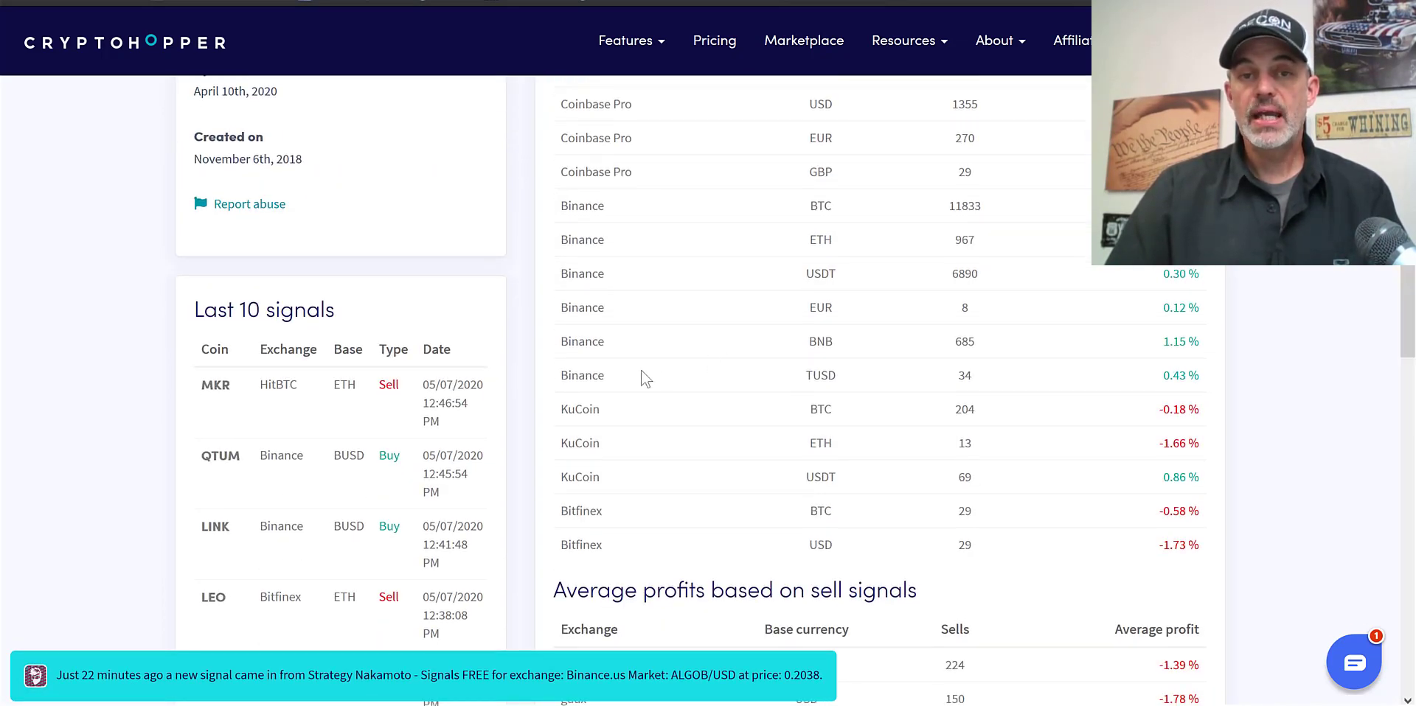
left_click_drag(622, 375, 563, 213)
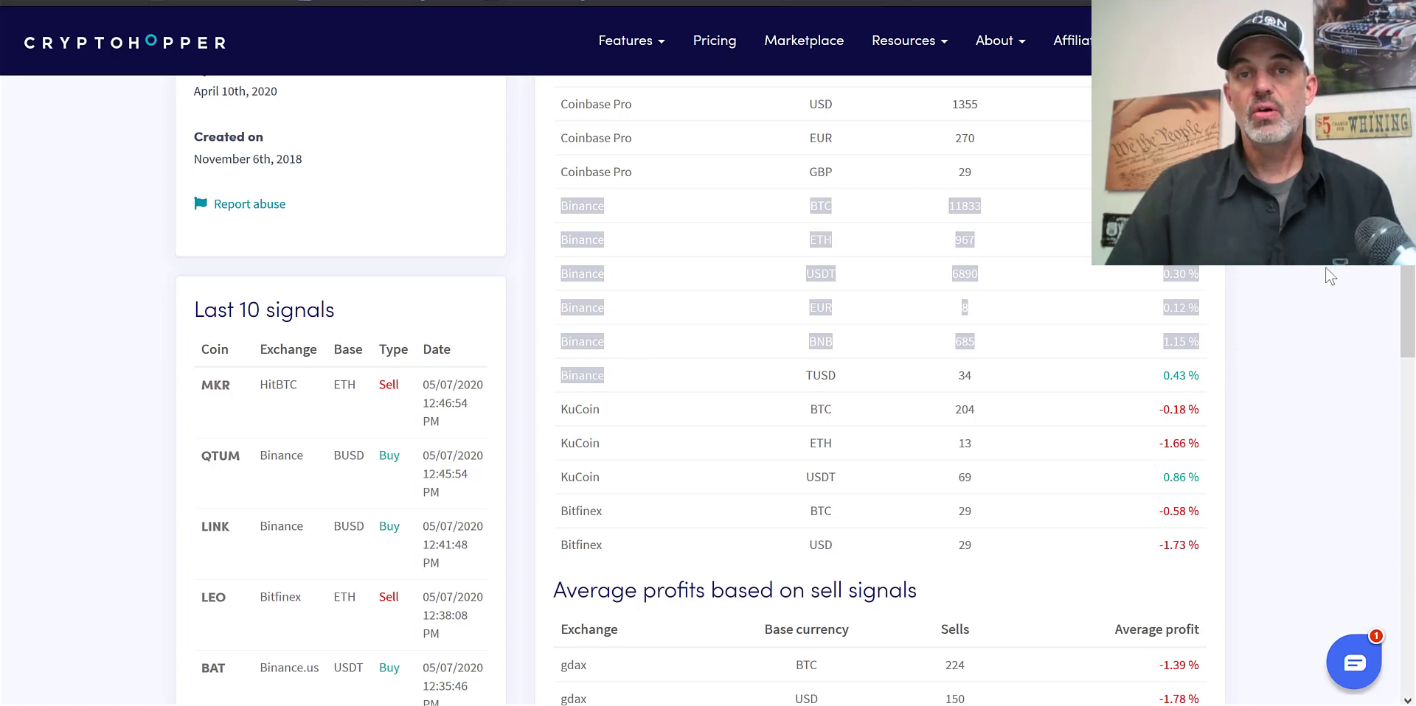
scroll(1324, 267, "up", 3)
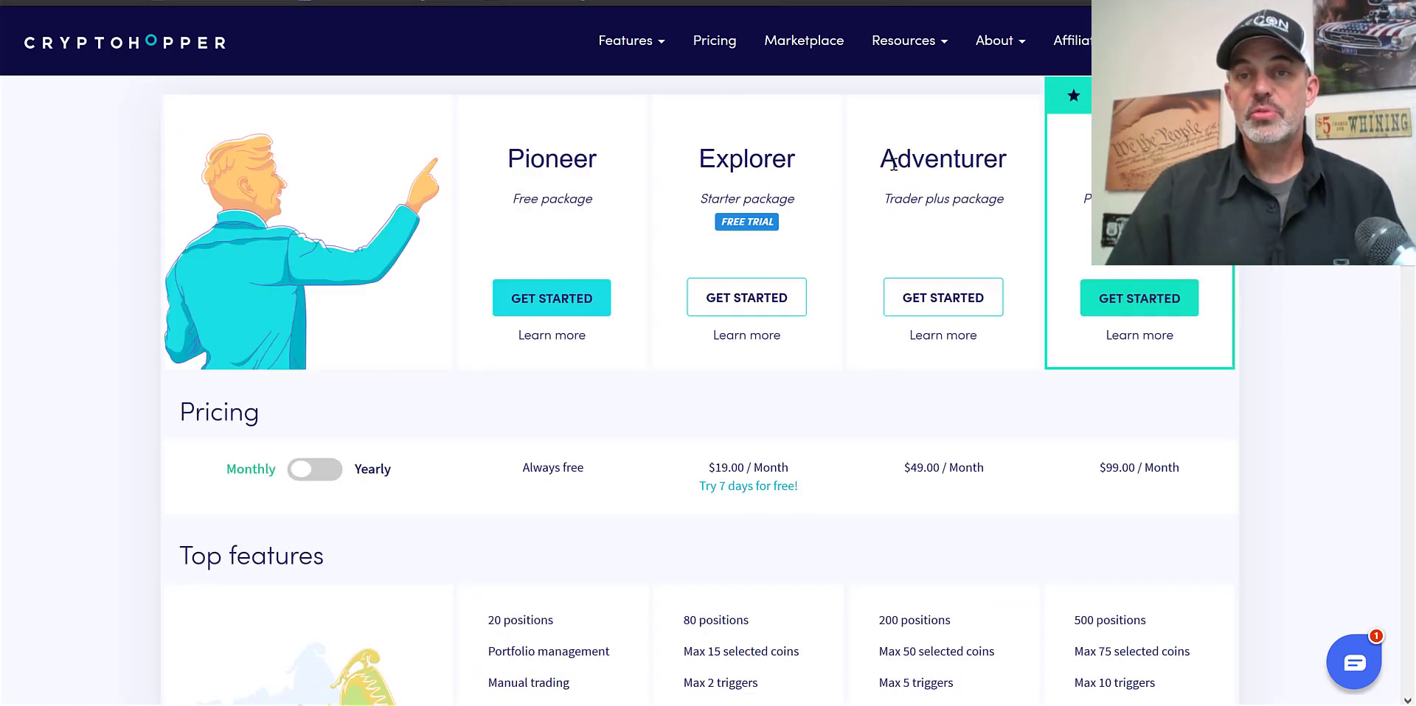
Highlight the Adventurer package and its $49.00 / Month price on the Pricing page.
double_click(1016, 162)
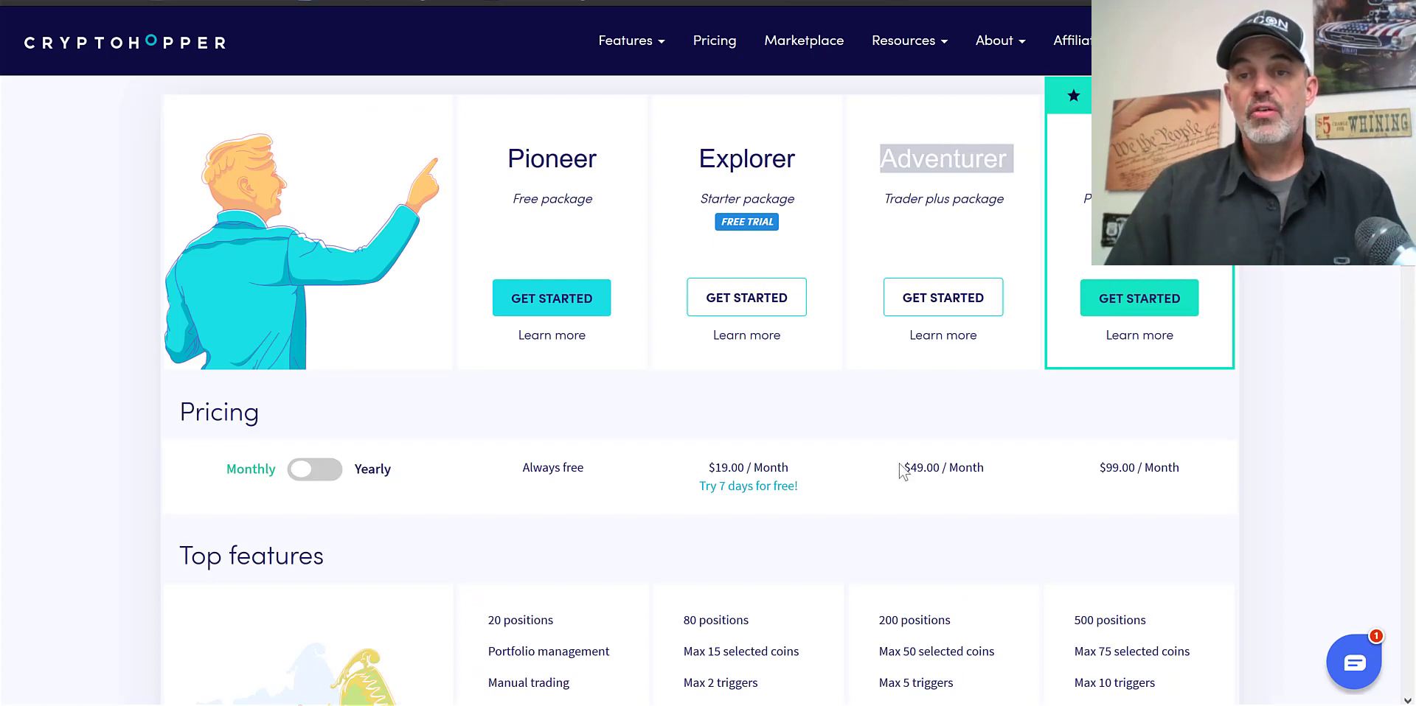
left_click_drag(904, 467, 917, 467)
left_click_drag(1010, 460, 1020, 457)
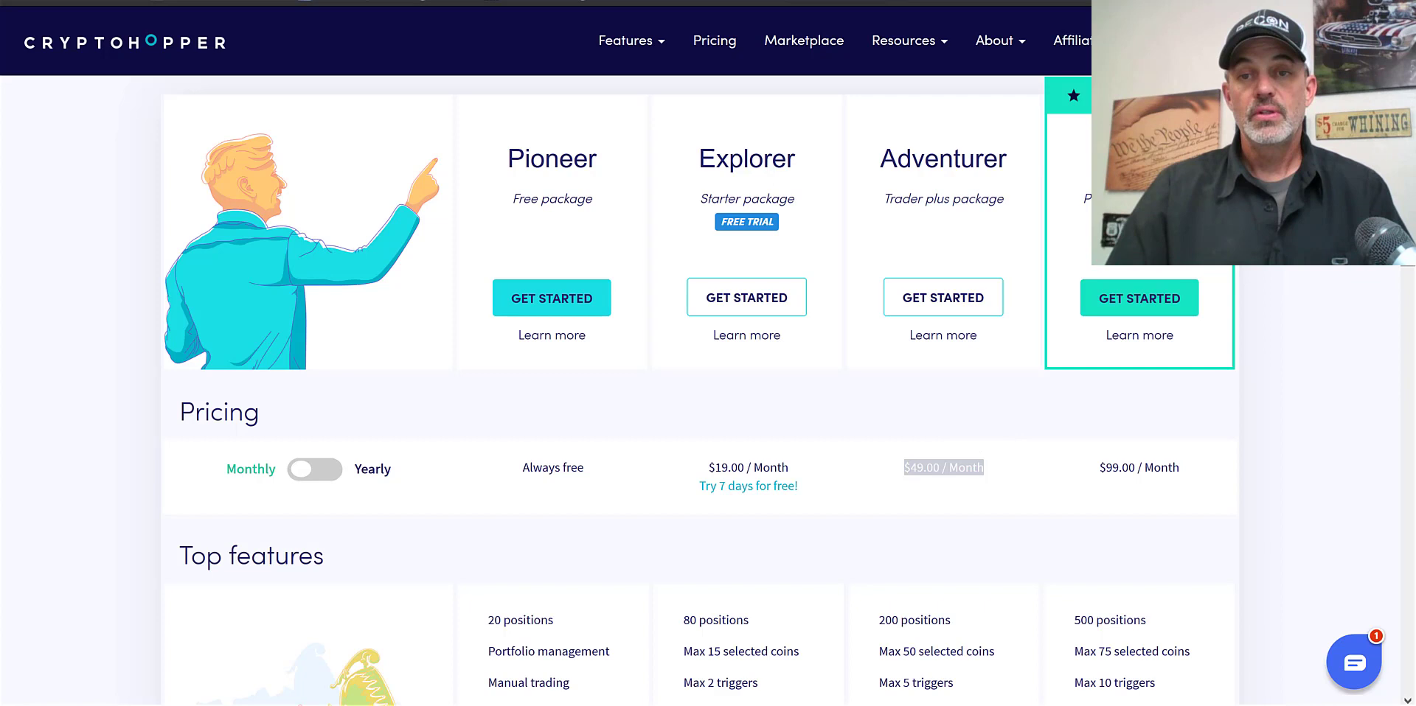
scroll(937, 199, "down", 1)
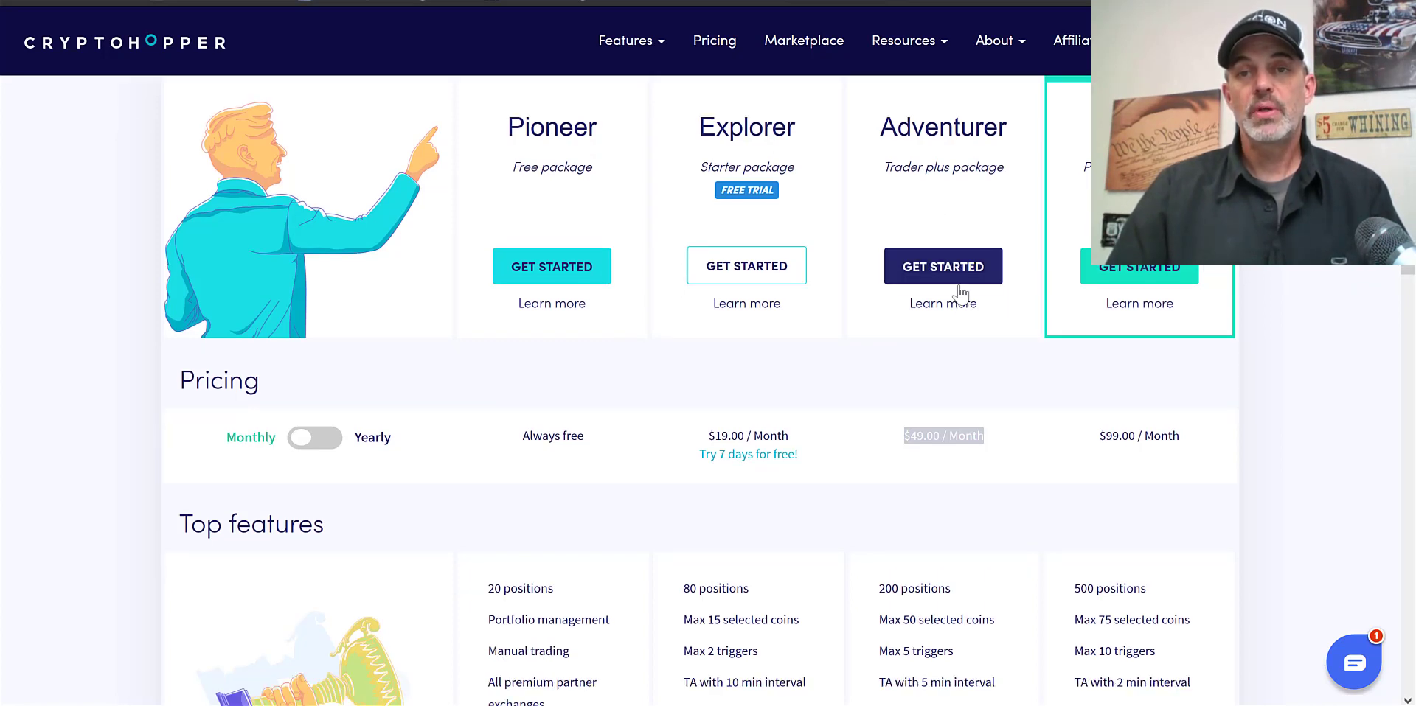
left_click(975, 134)
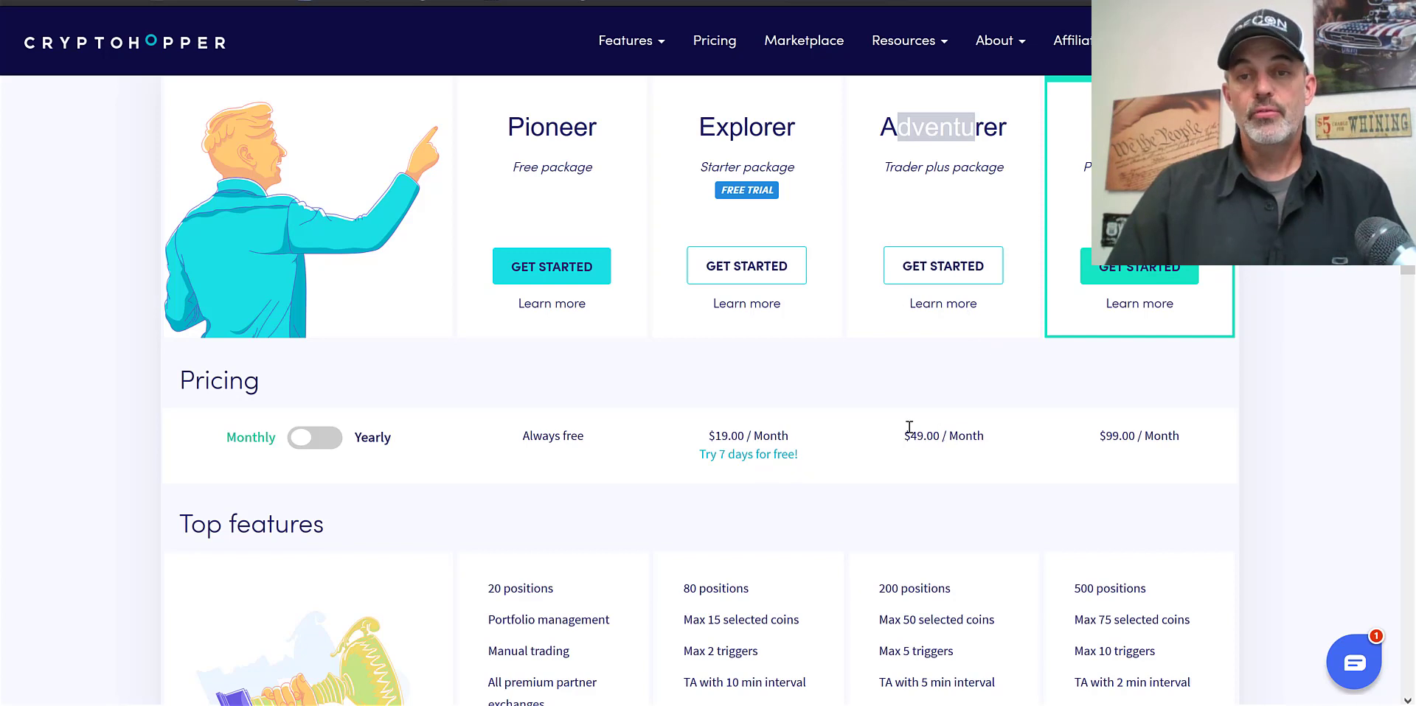
Compare Adventurer's 200 positions and Max 50 selected coins limits, then go to your hoppers overview.
left_click_drag(904, 436, 965, 436)
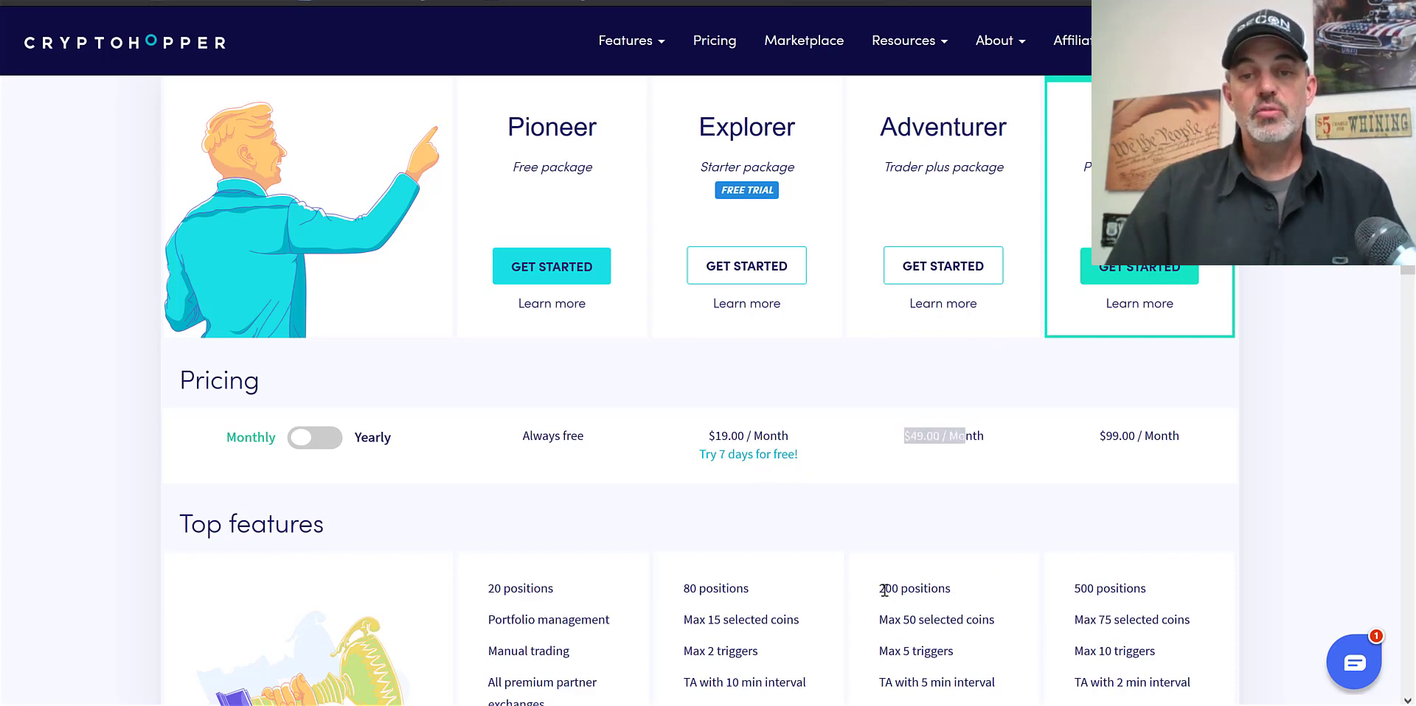
left_click_drag(884, 589, 957, 588)
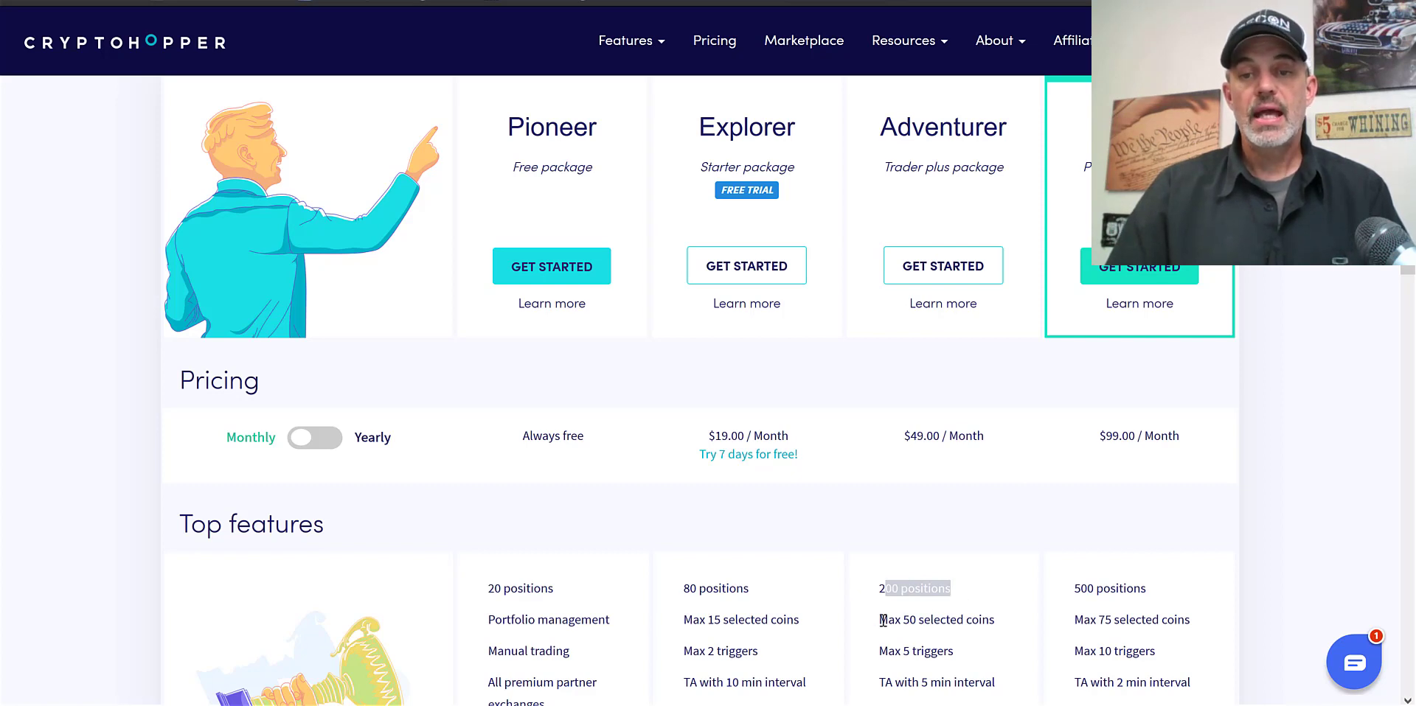
left_click_drag(879, 619, 1016, 618)
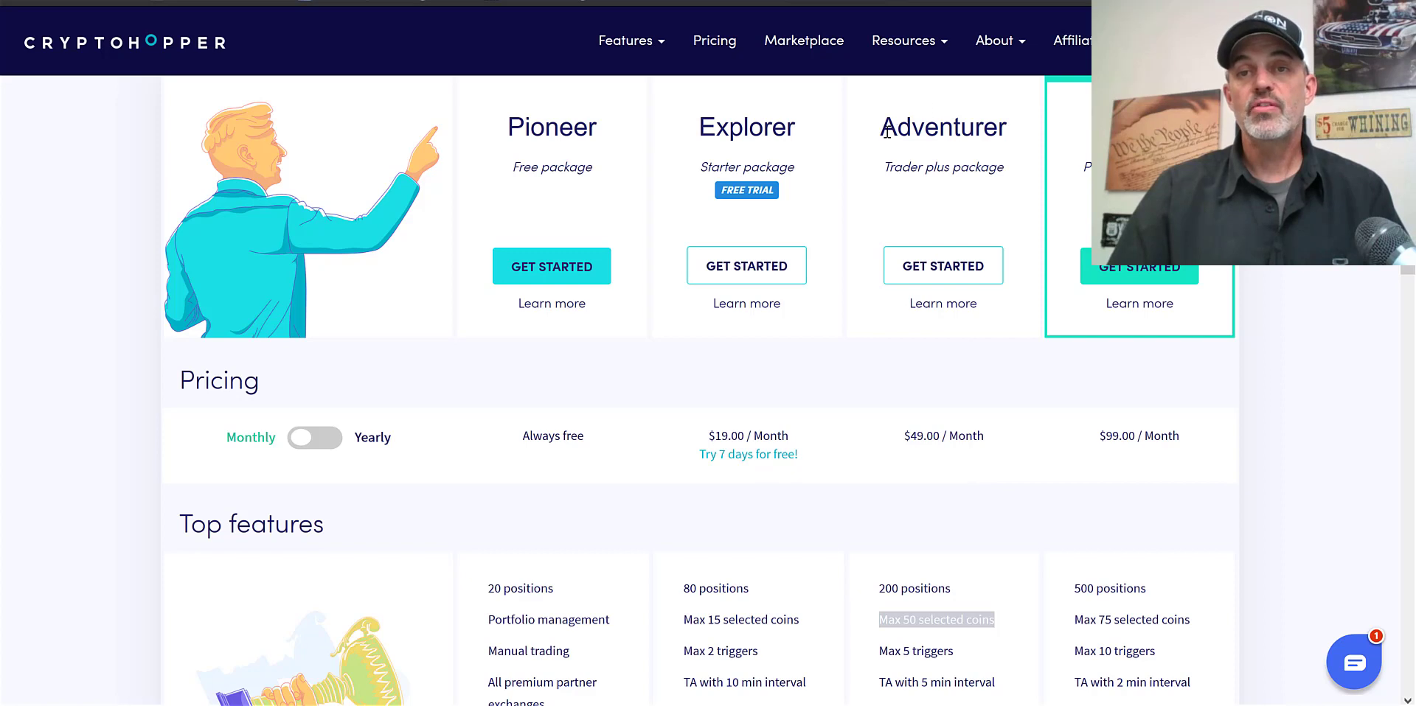
left_click_drag(879, 127, 1024, 130)
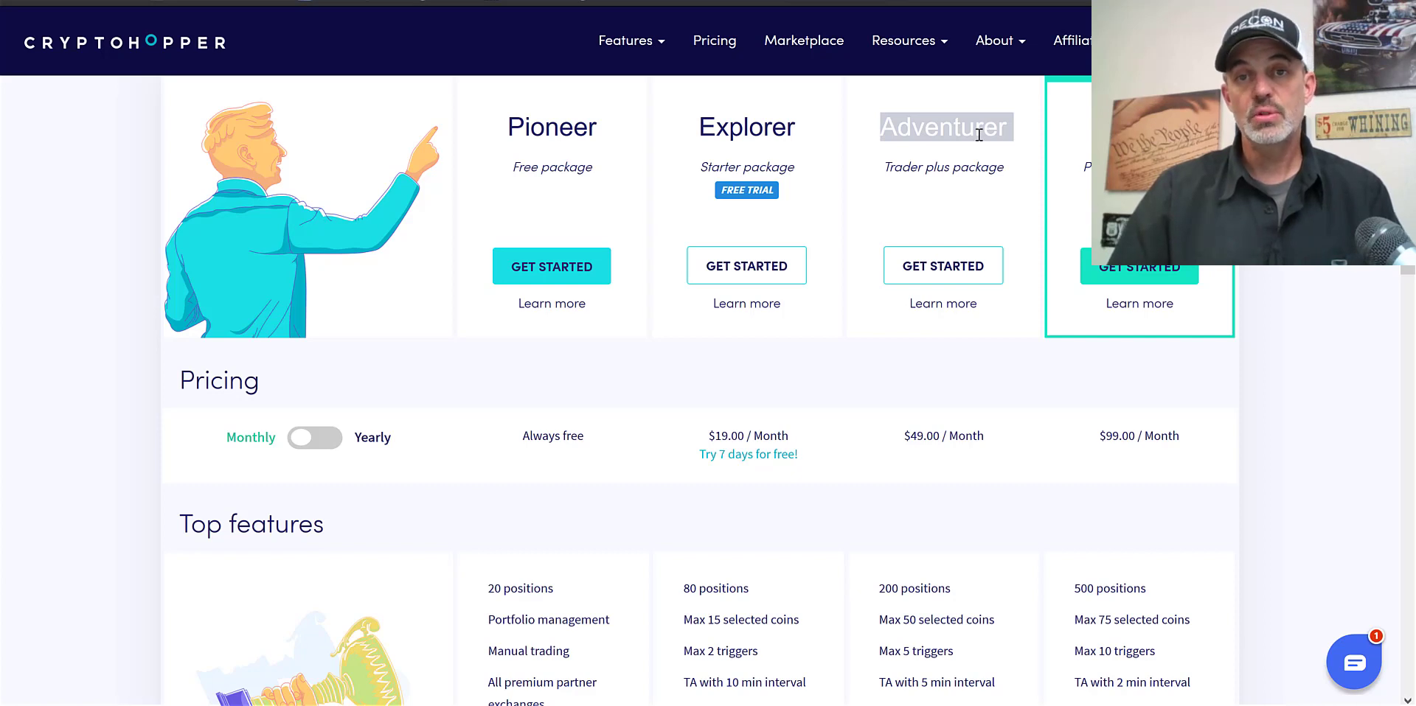
left_click(987, 136)
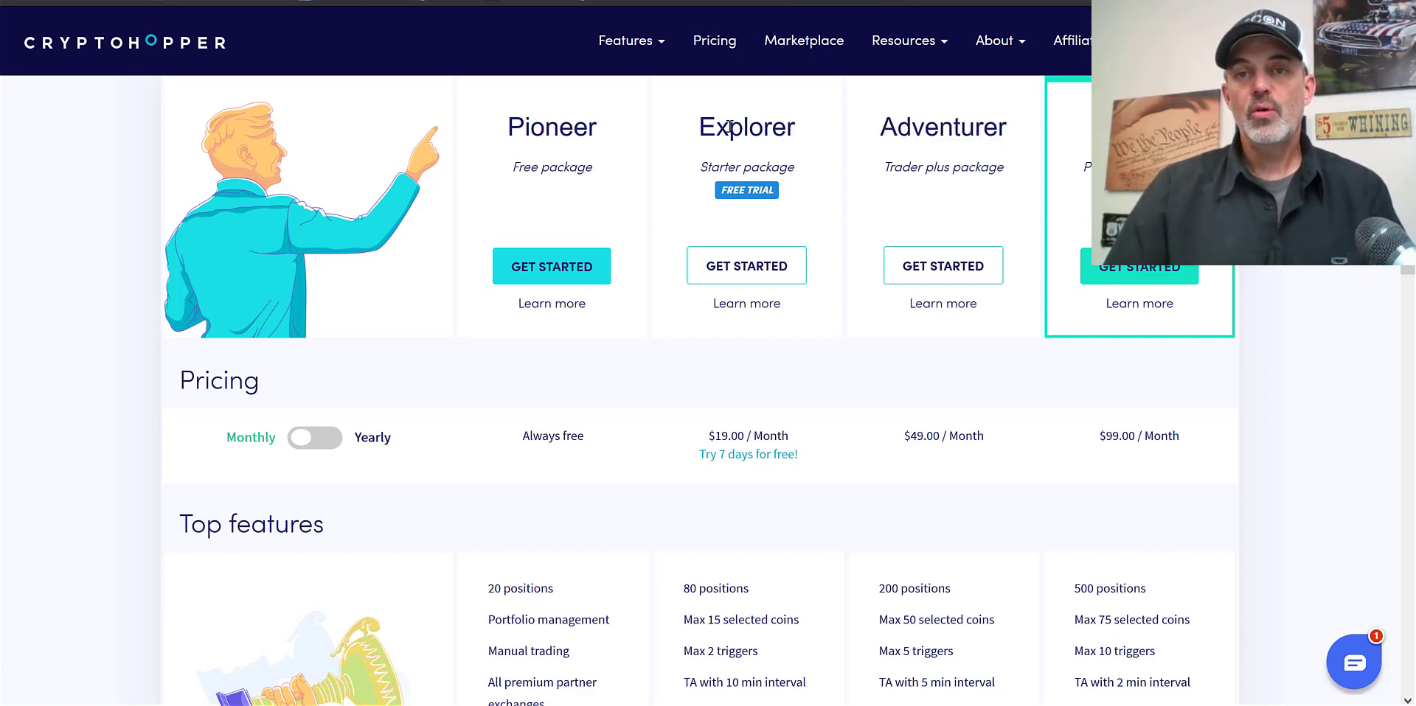
double_click(1007, 127)
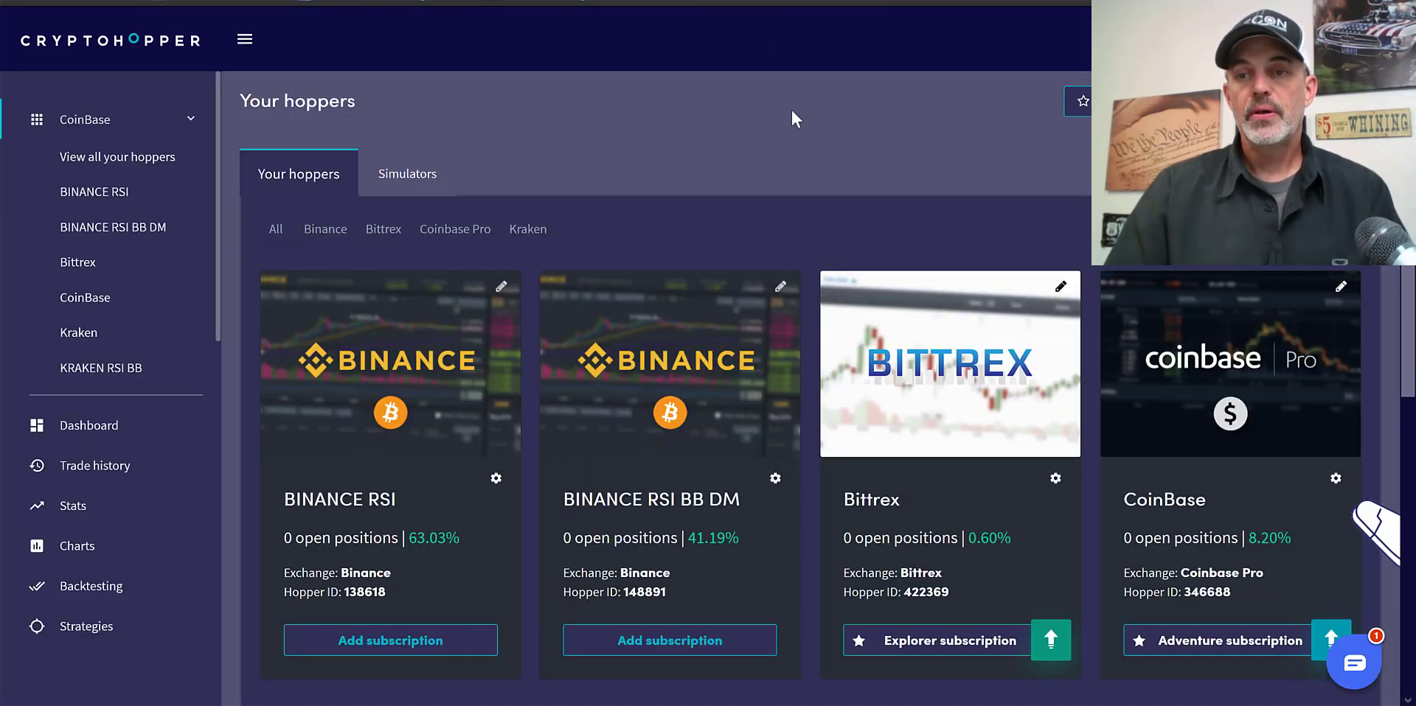
left_click(1204, 319)
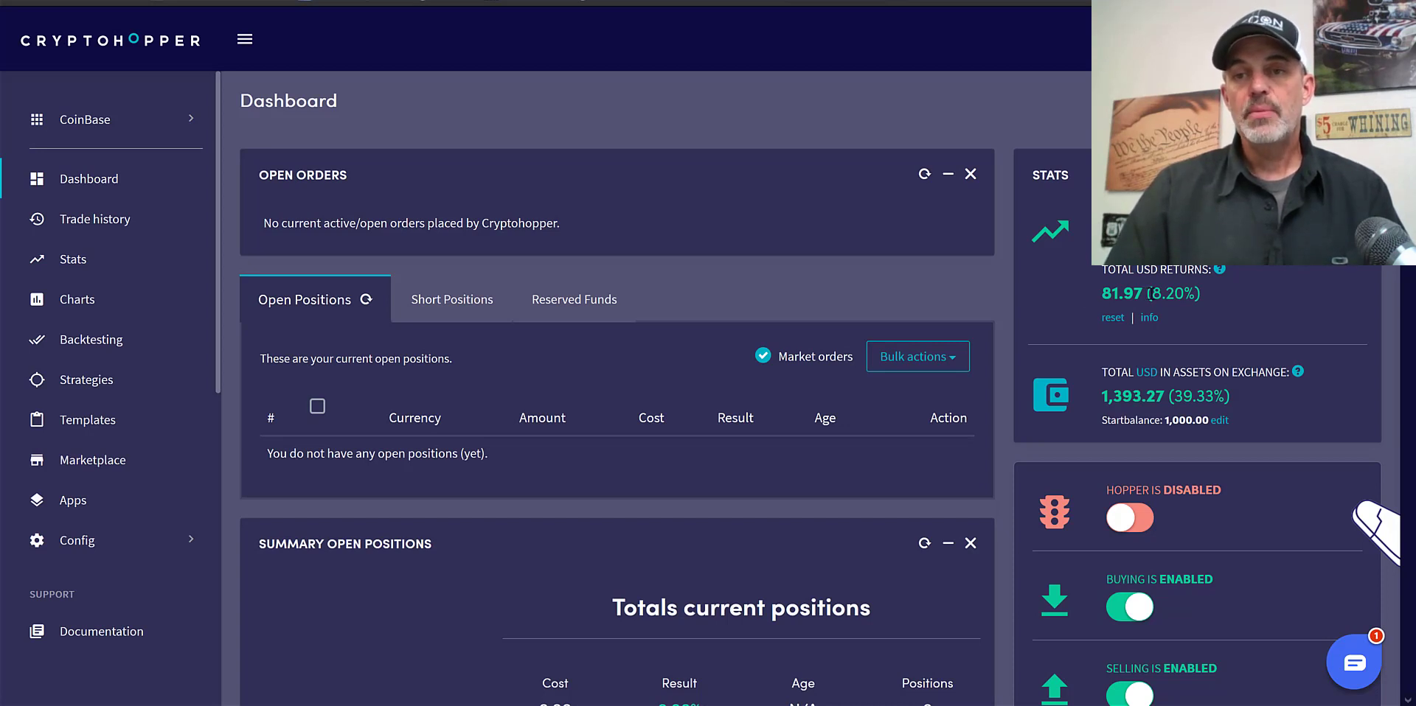
Review the CoinBase hopper's stats: 81.97 (8.20%) returns, 1,000.00 start balance, 1,393.27 (39.33%) assets.
left_click_drag(1148, 294, 1210, 294)
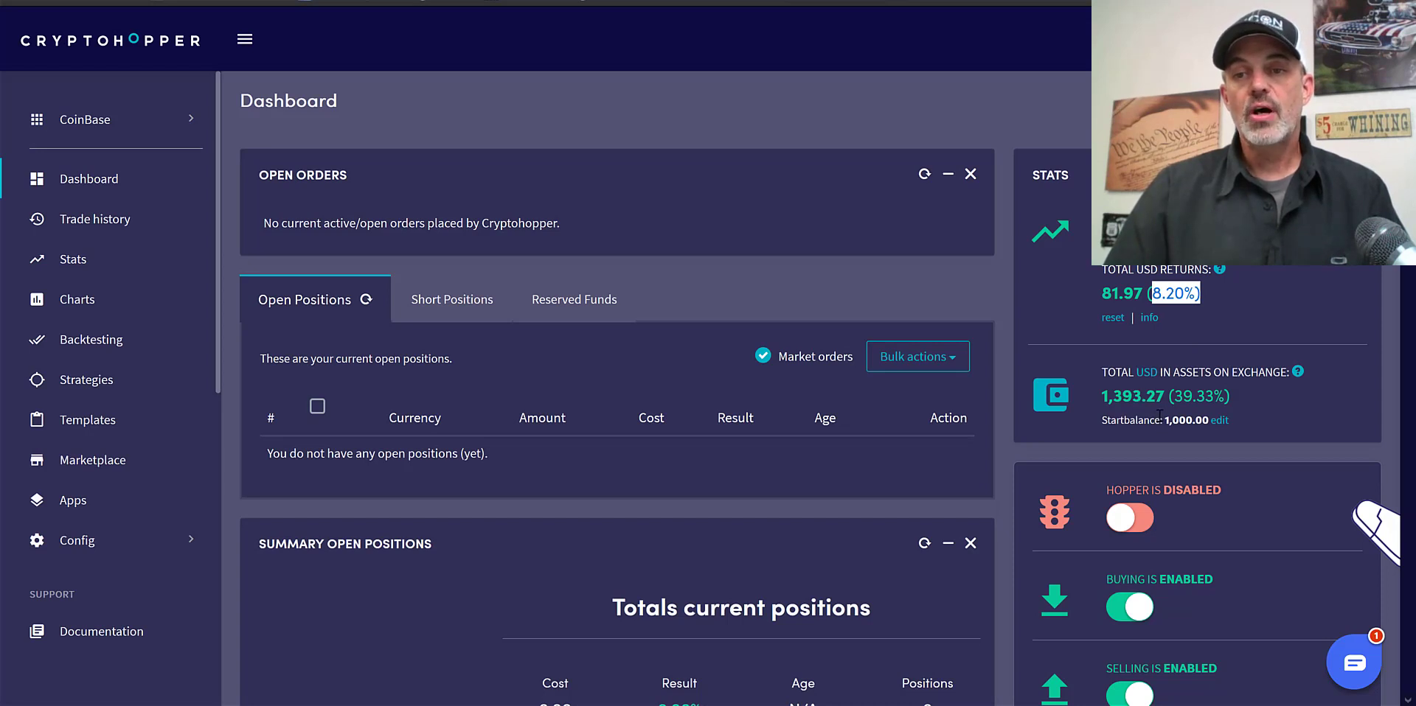
left_click_drag(1159, 419, 1204, 418)
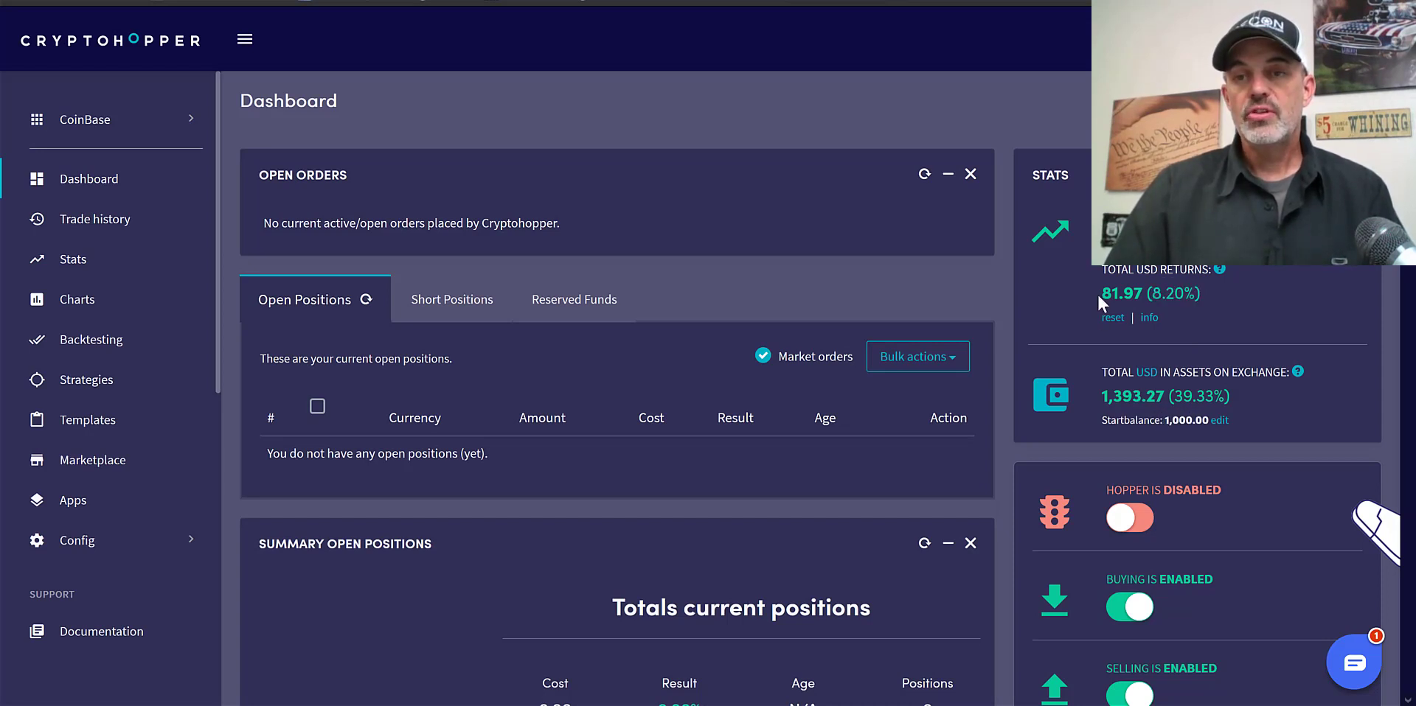
left_click_drag(1099, 292, 1214, 284)
left_click_drag(1099, 395, 1249, 394)
left_click(1118, 391)
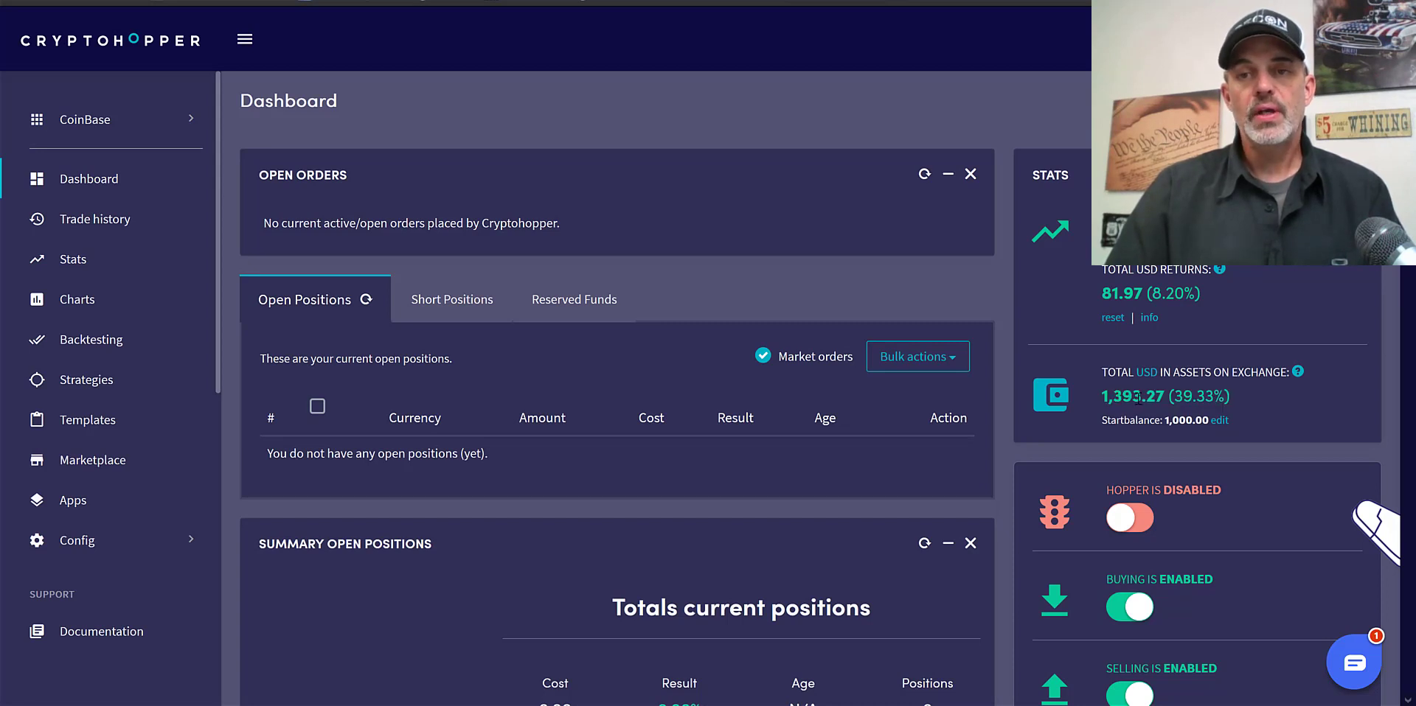
left_click_drag(1113, 396, 1171, 396)
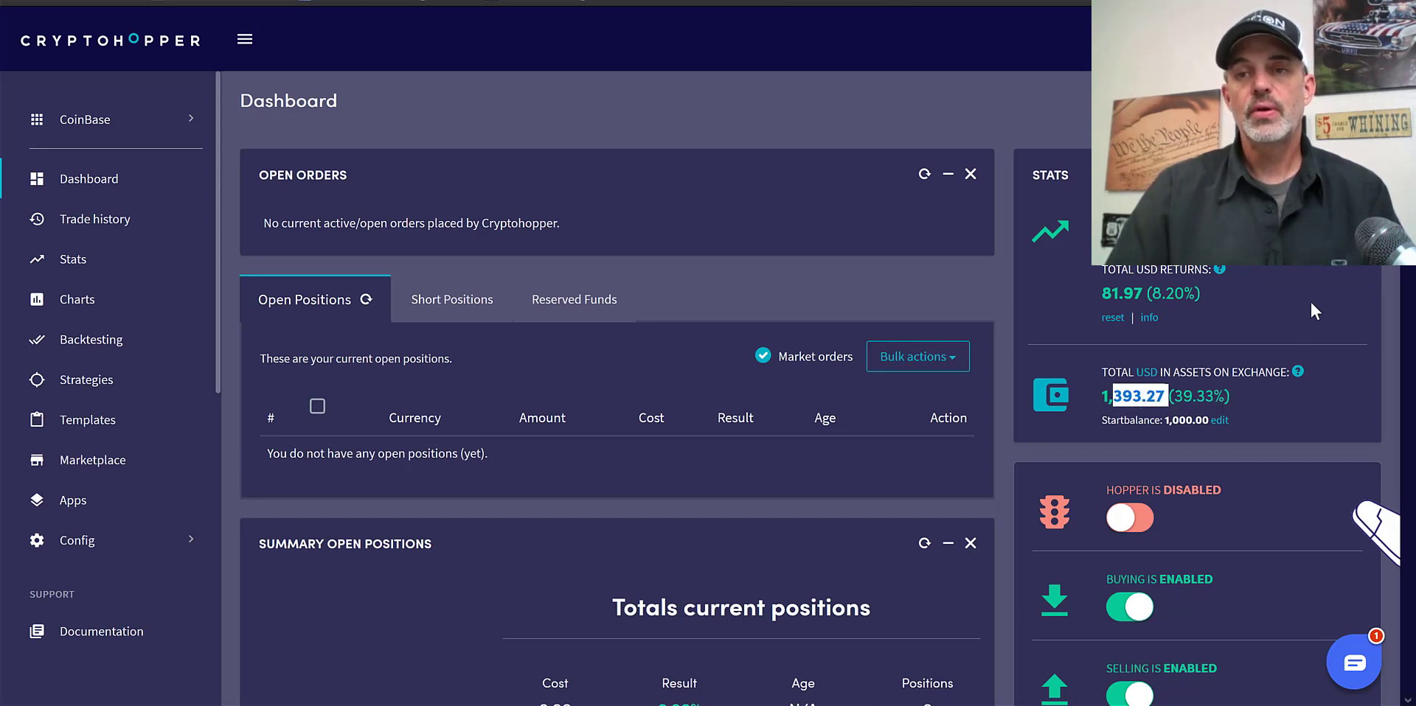
left_click(1311, 305)
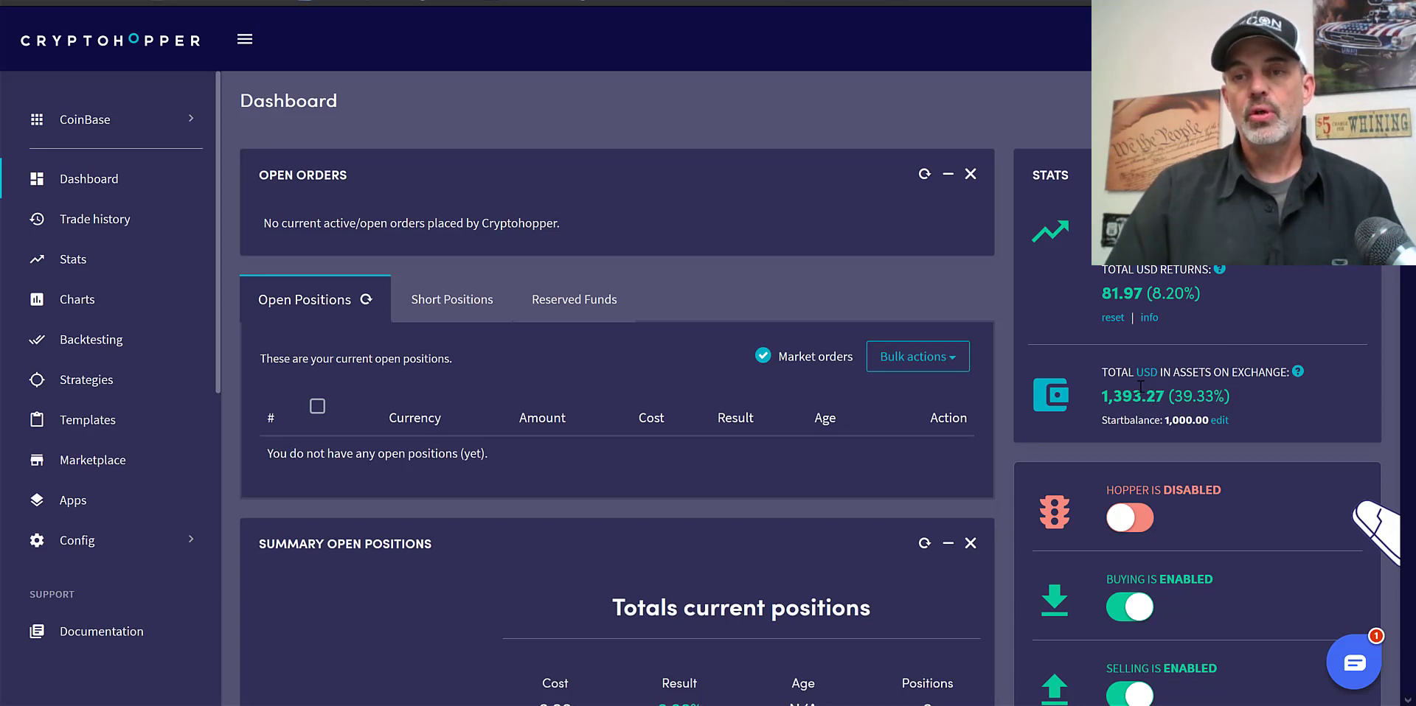
left_click_drag(1090, 277, 1204, 296)
left_click_drag(1229, 398, 1065, 382)
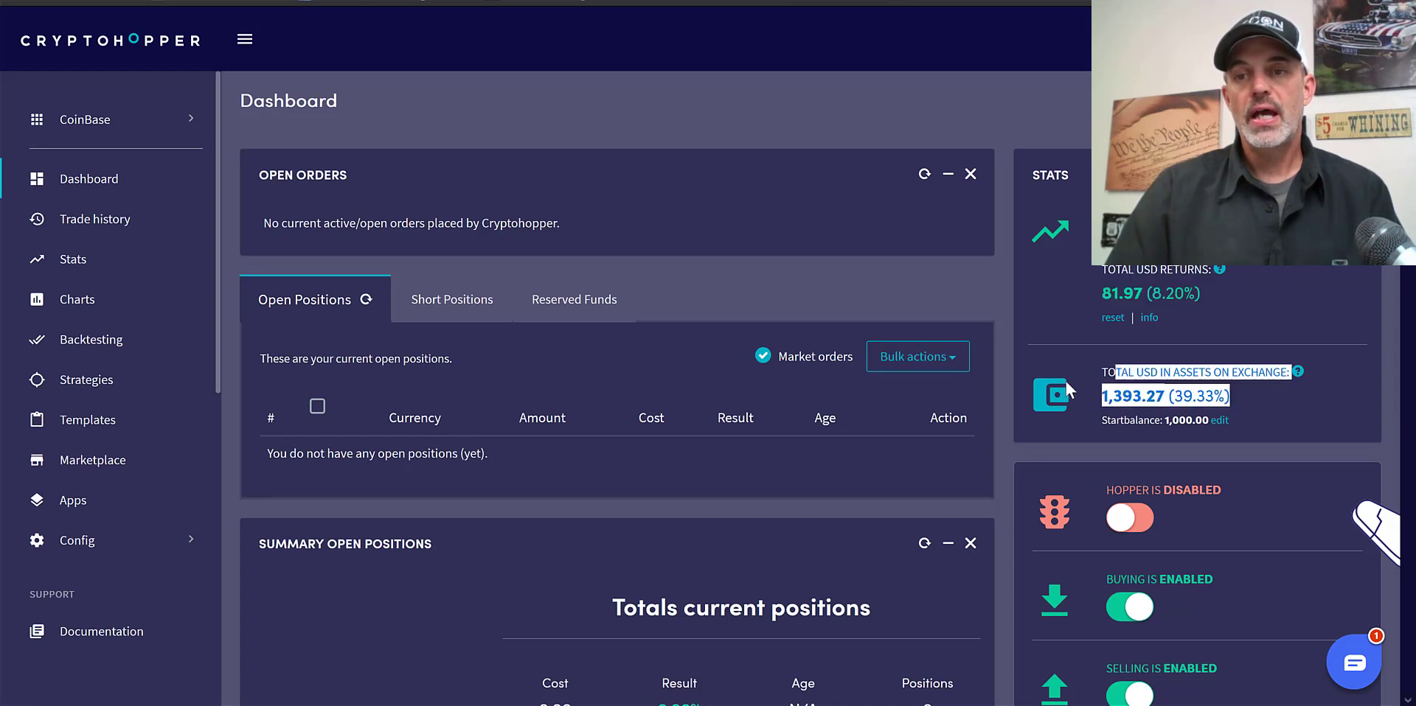
left_click(1254, 399)
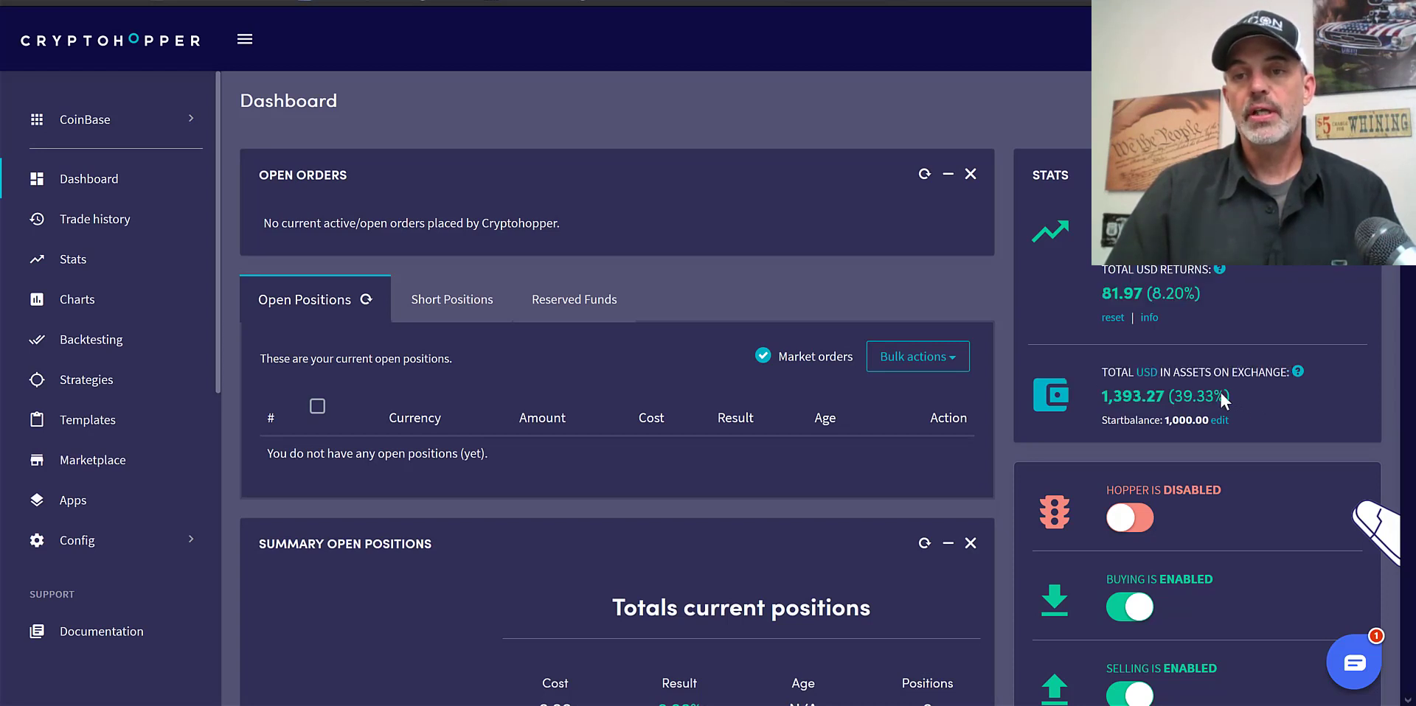
left_click_drag(1221, 397, 1173, 397)
left_click(1293, 404)
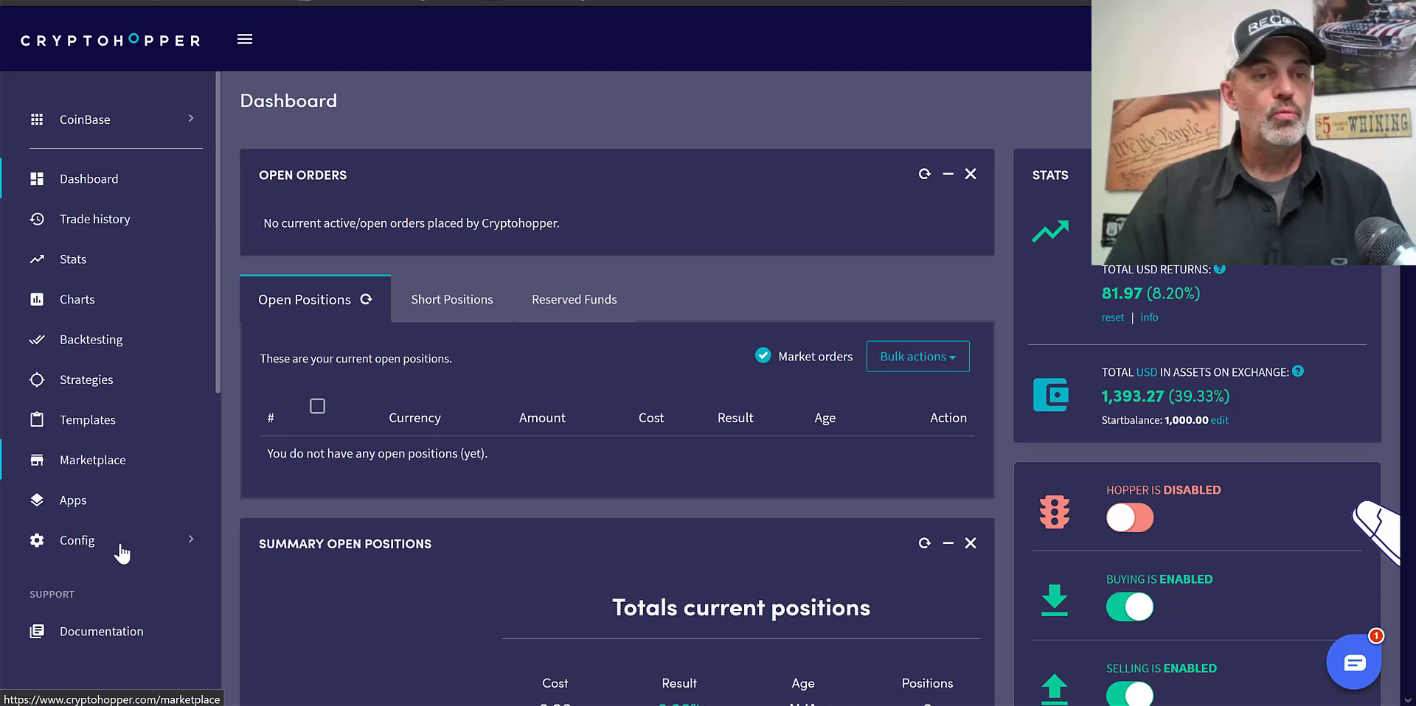
Expand Config and open the hopper's Baseconfig basic settings.
left_click(92, 552)
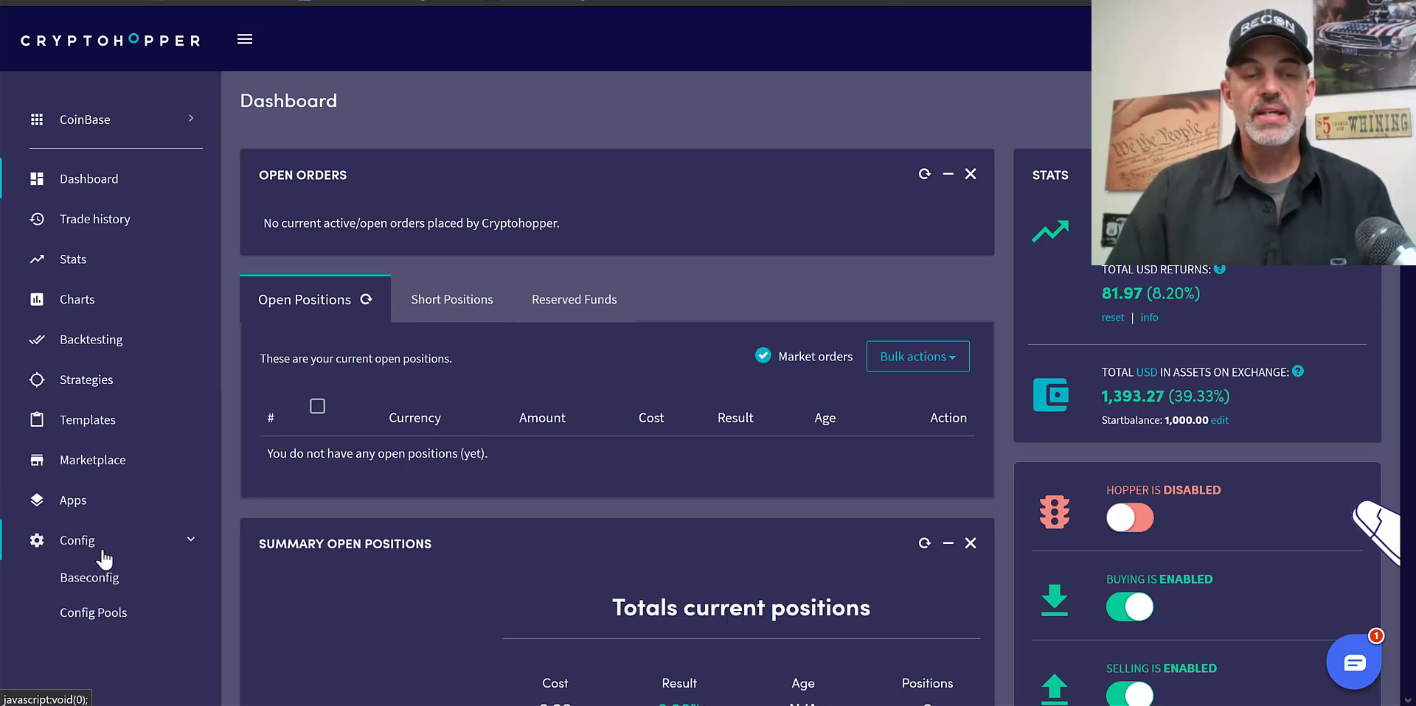
left_click(112, 579)
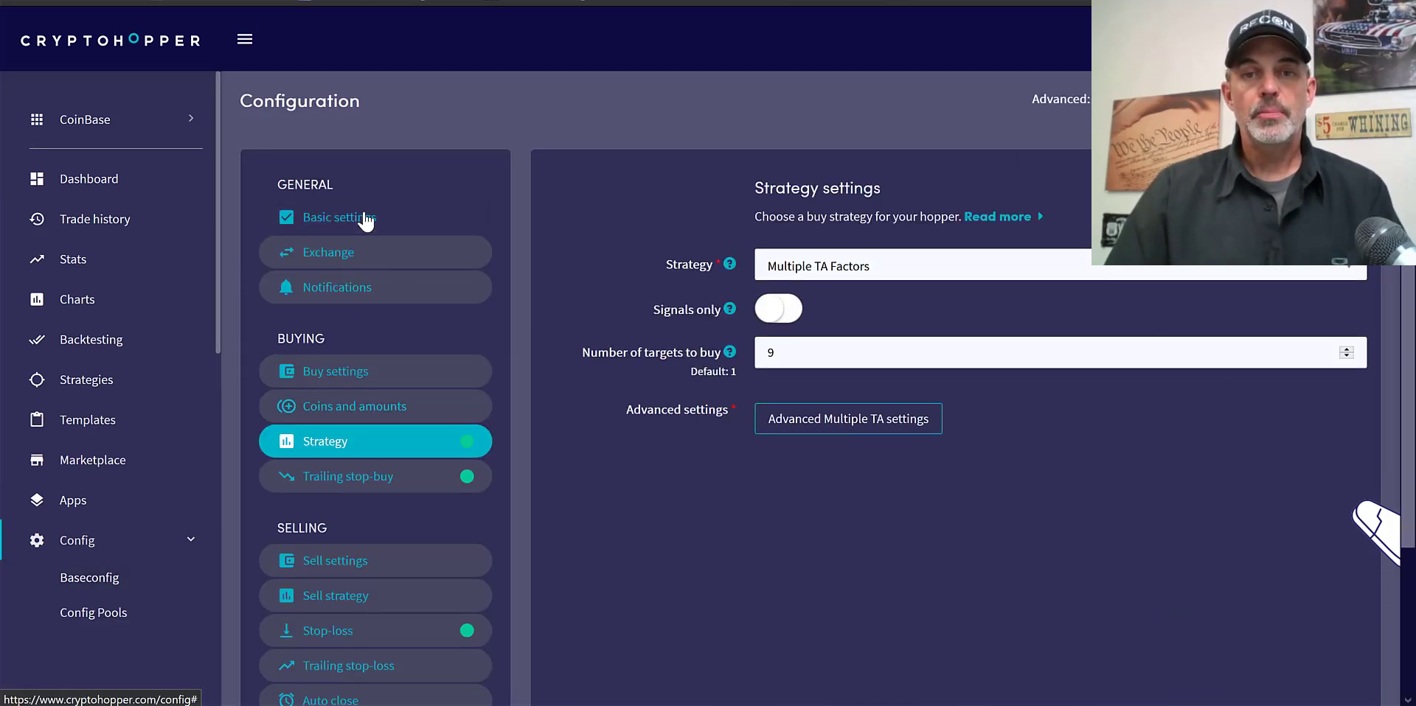
left_click(365, 219)
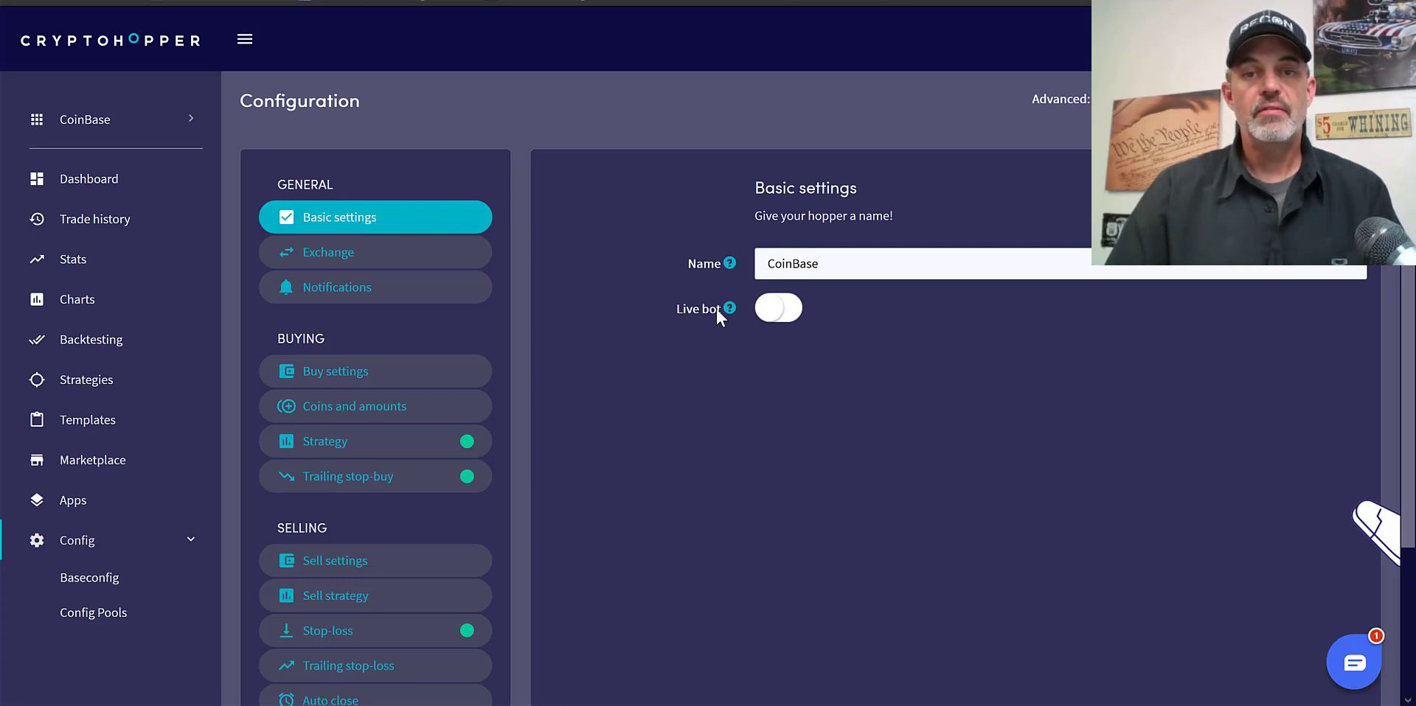
Check the Coinbase Pro exchange connection and notification settings, then bring up Buy settings.
left_click(411, 252)
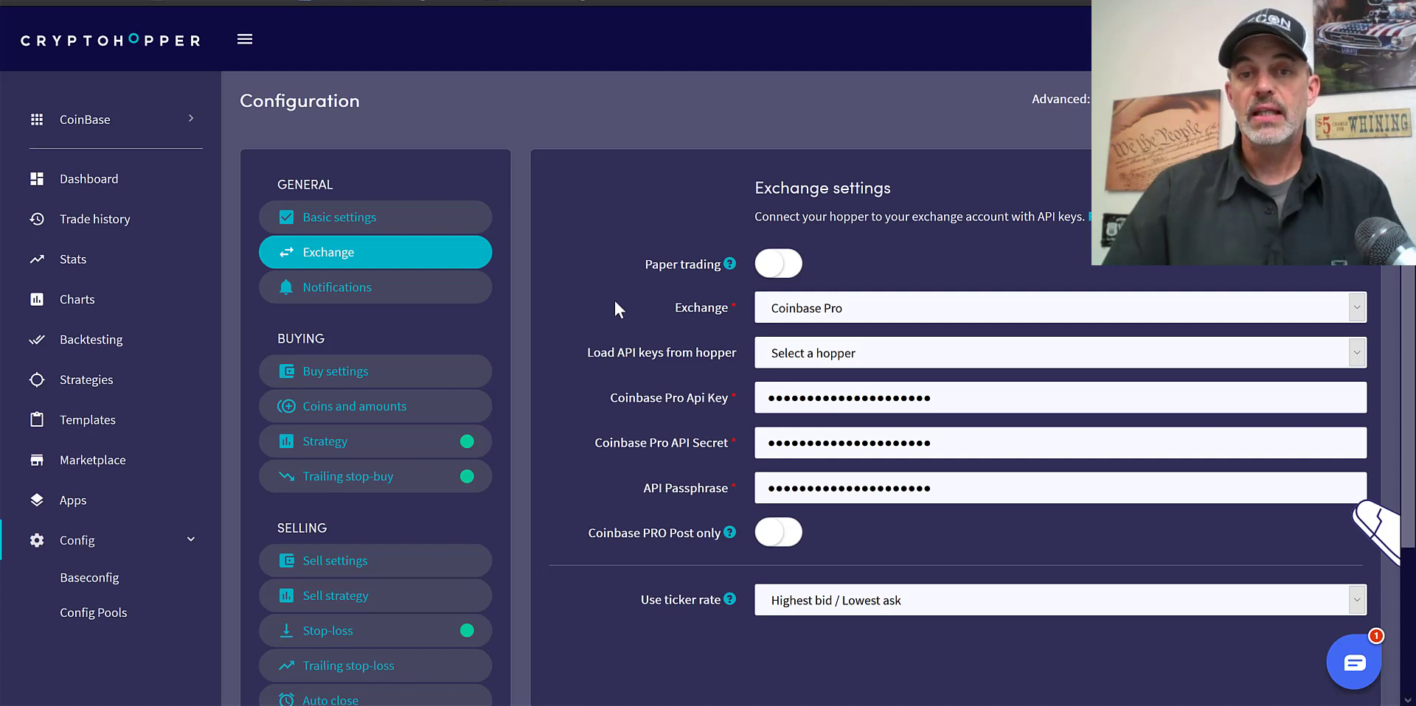
triple_click(662, 406)
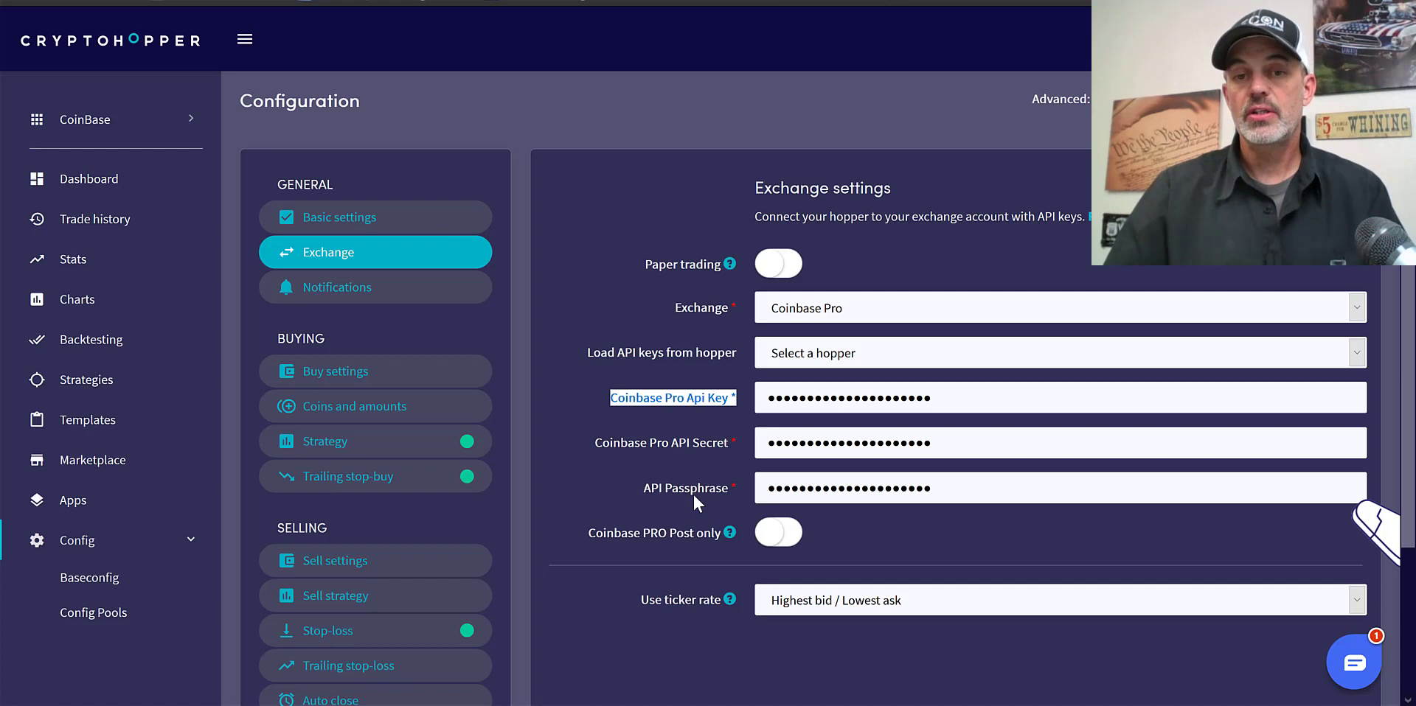
left_click(693, 493)
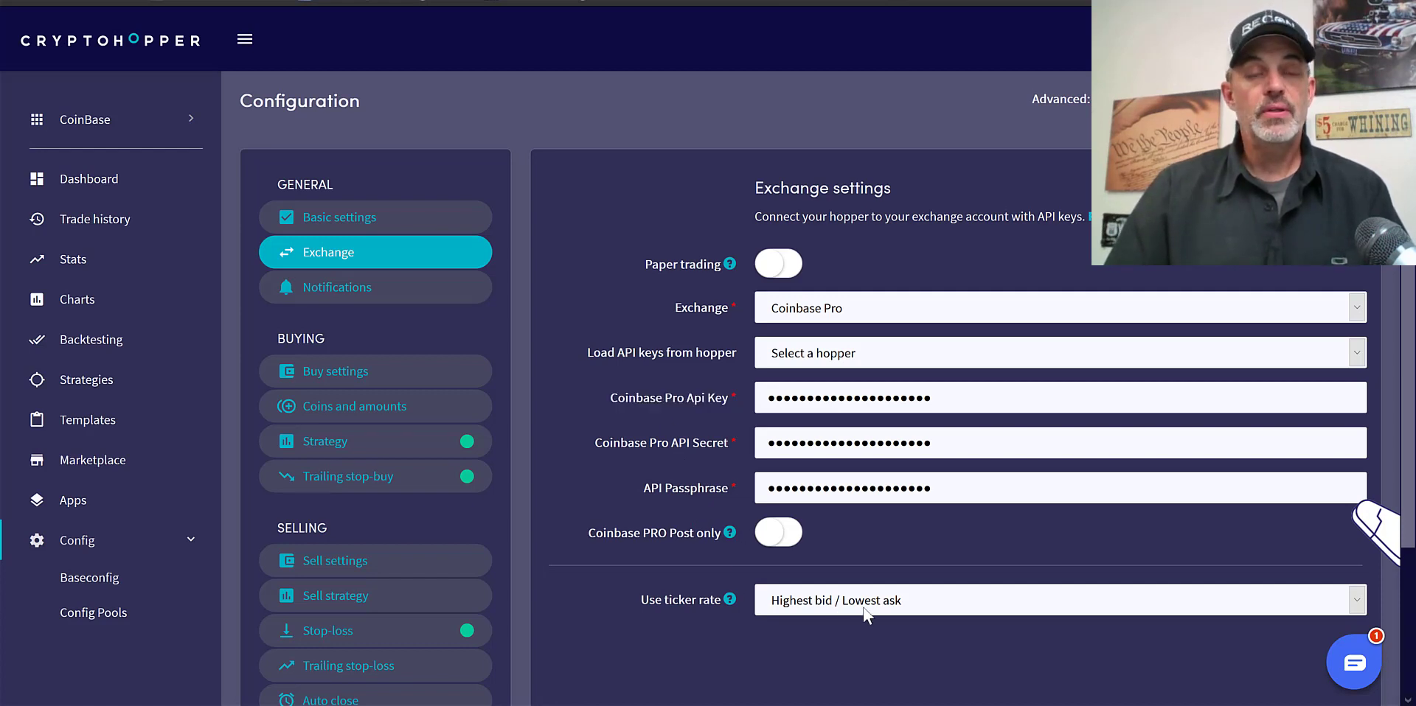
left_click(355, 290)
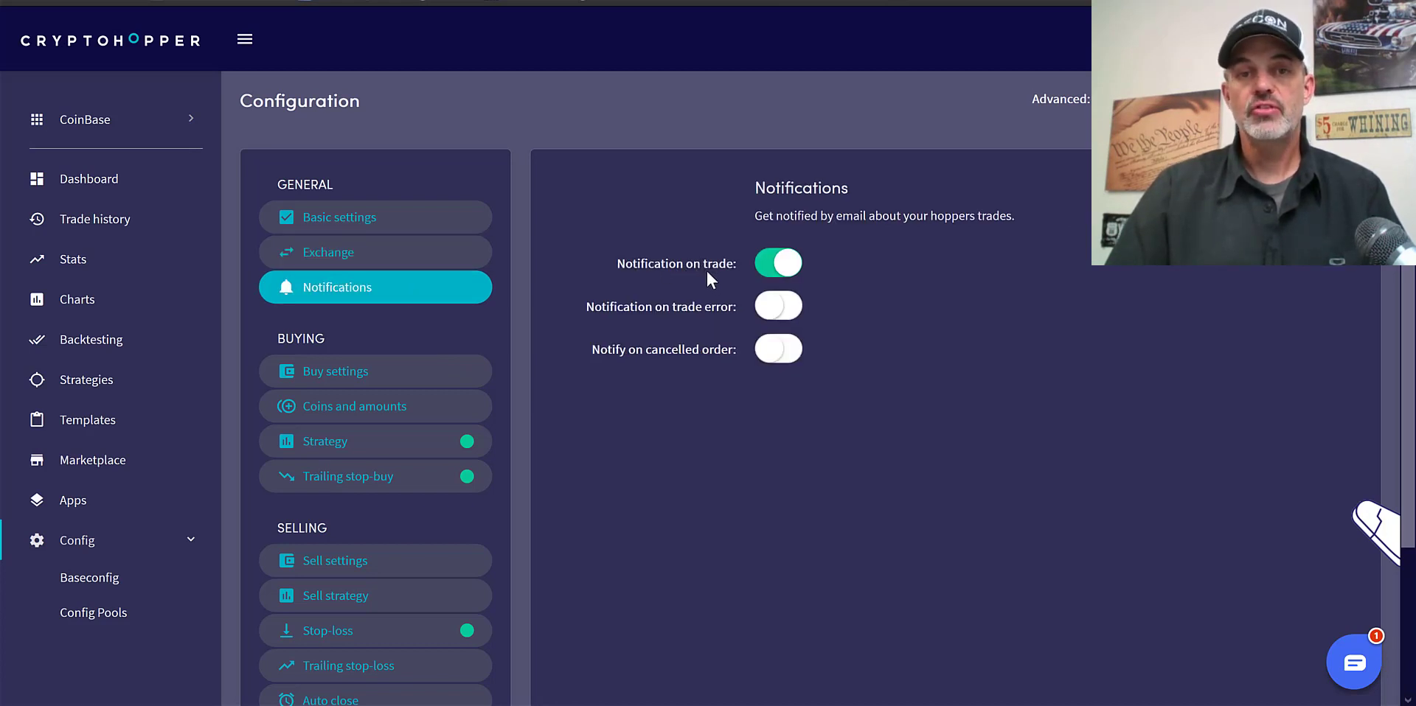
left_click(446, 374)
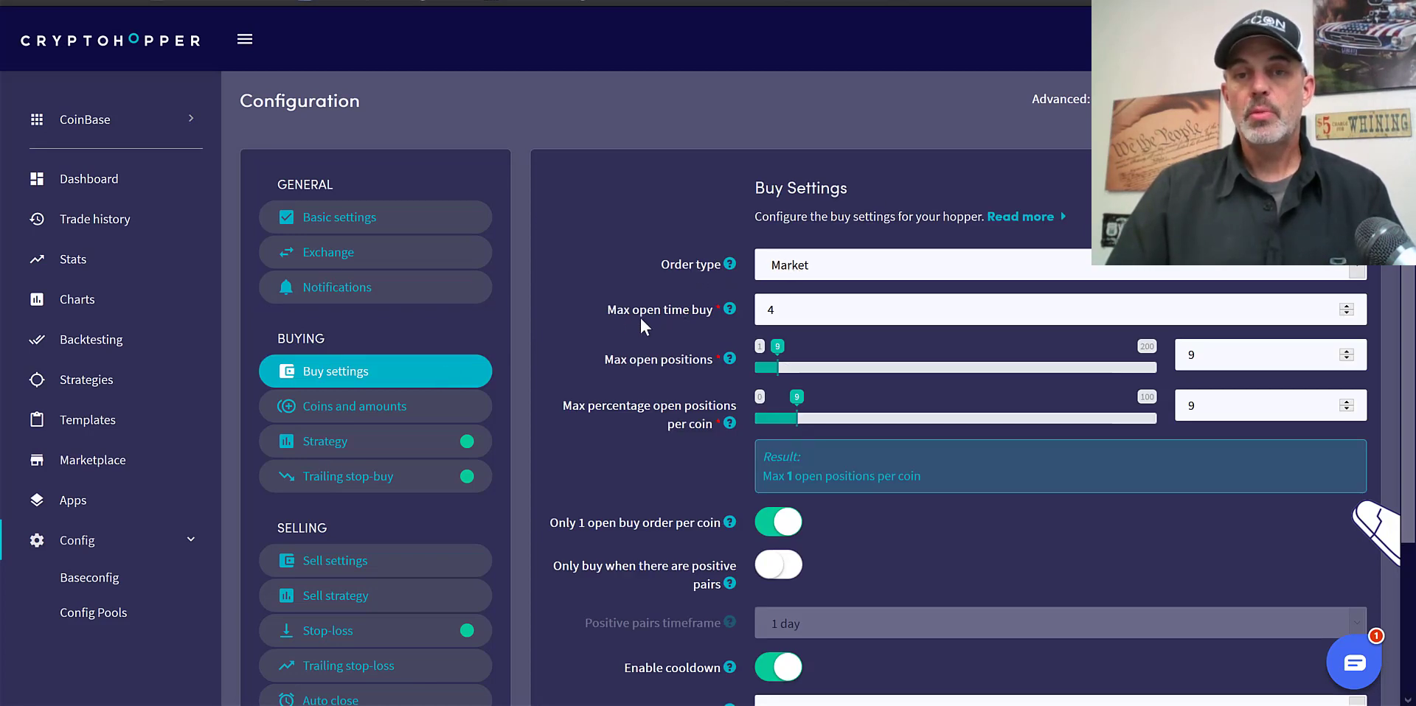
Review max open time buy and 1 open position per coin, then switch Enable cooldown off.
double_click(785, 309)
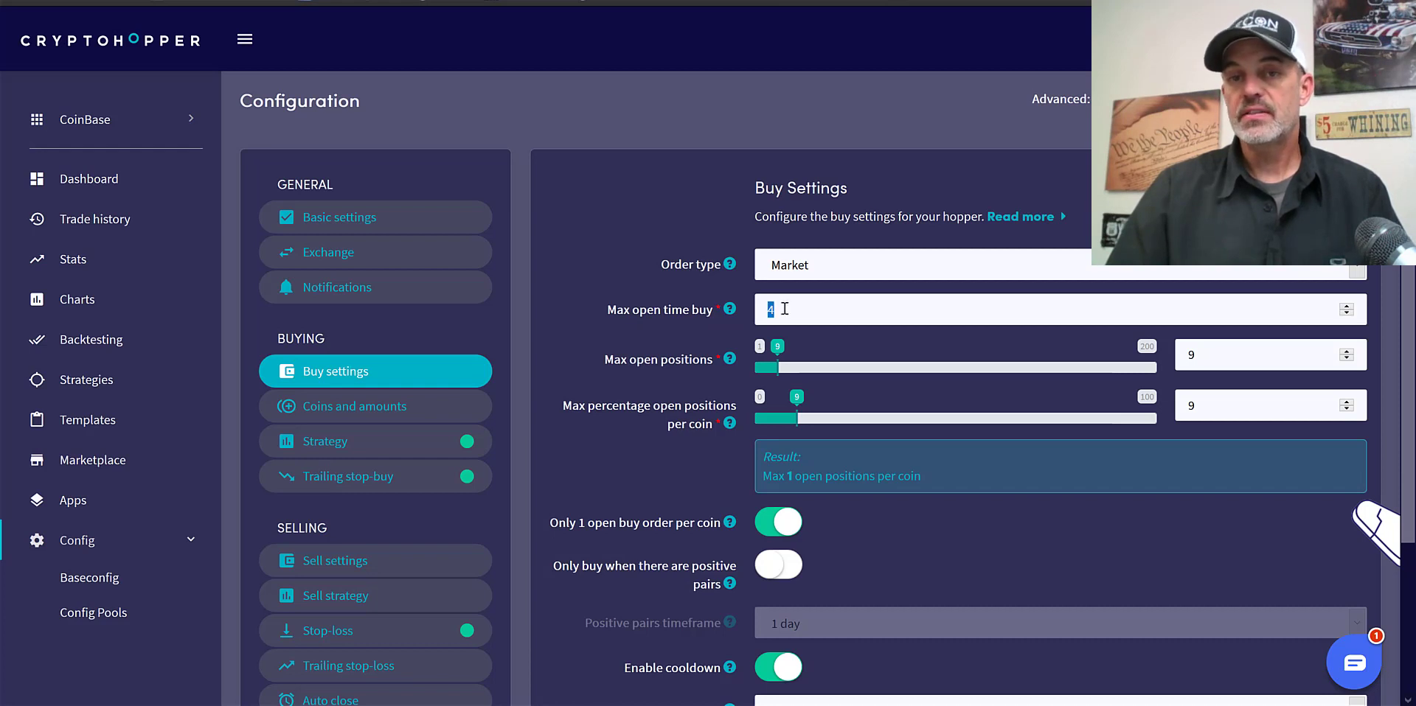
left_click(643, 369)
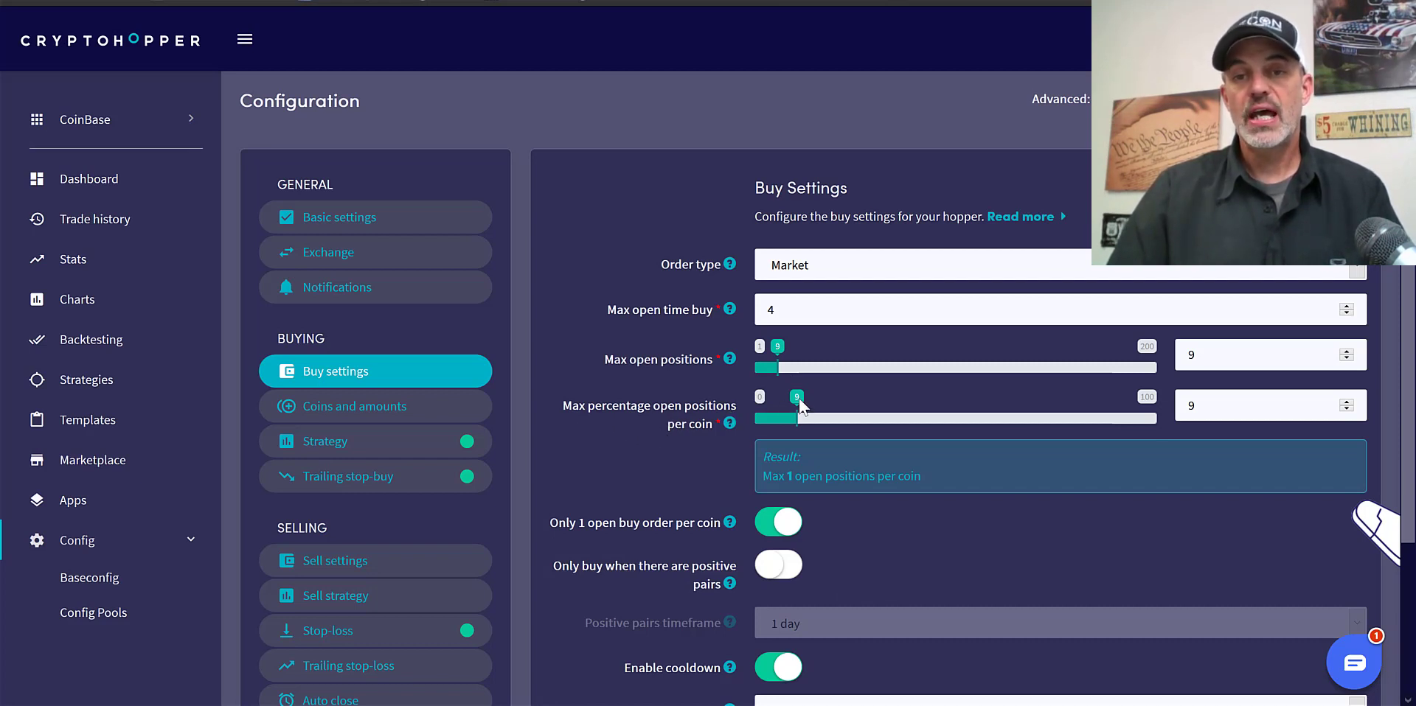
left_click_drag(787, 476, 960, 469)
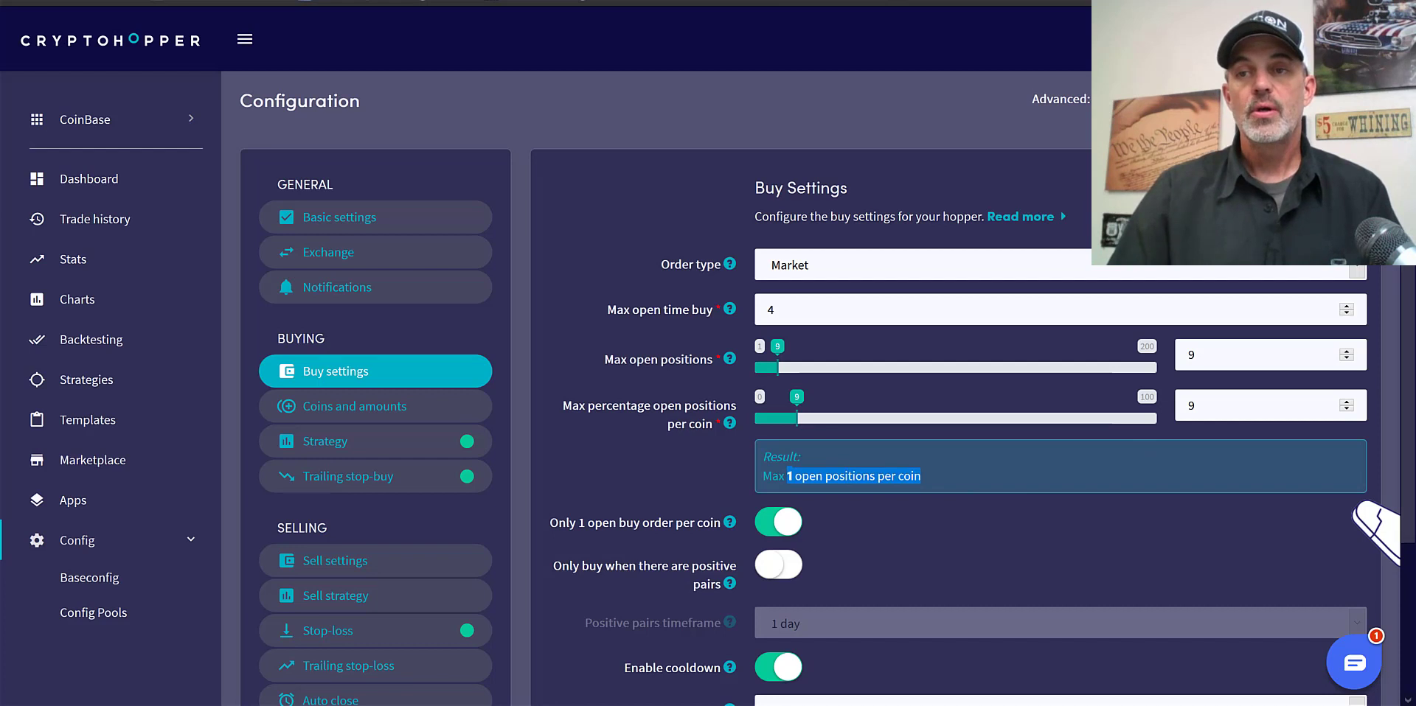
scroll(1269, 351, "down", 2)
scroll(818, 388, "down", 2)
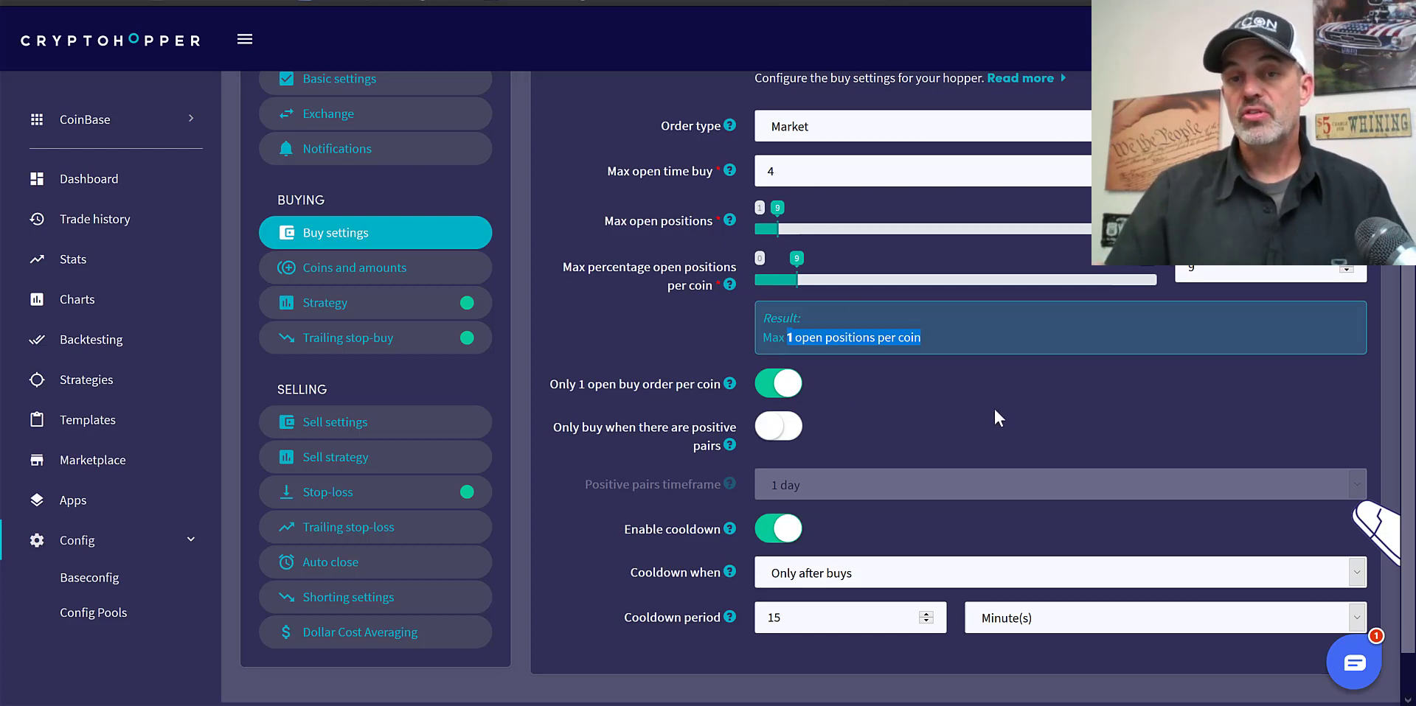
left_click(829, 533)
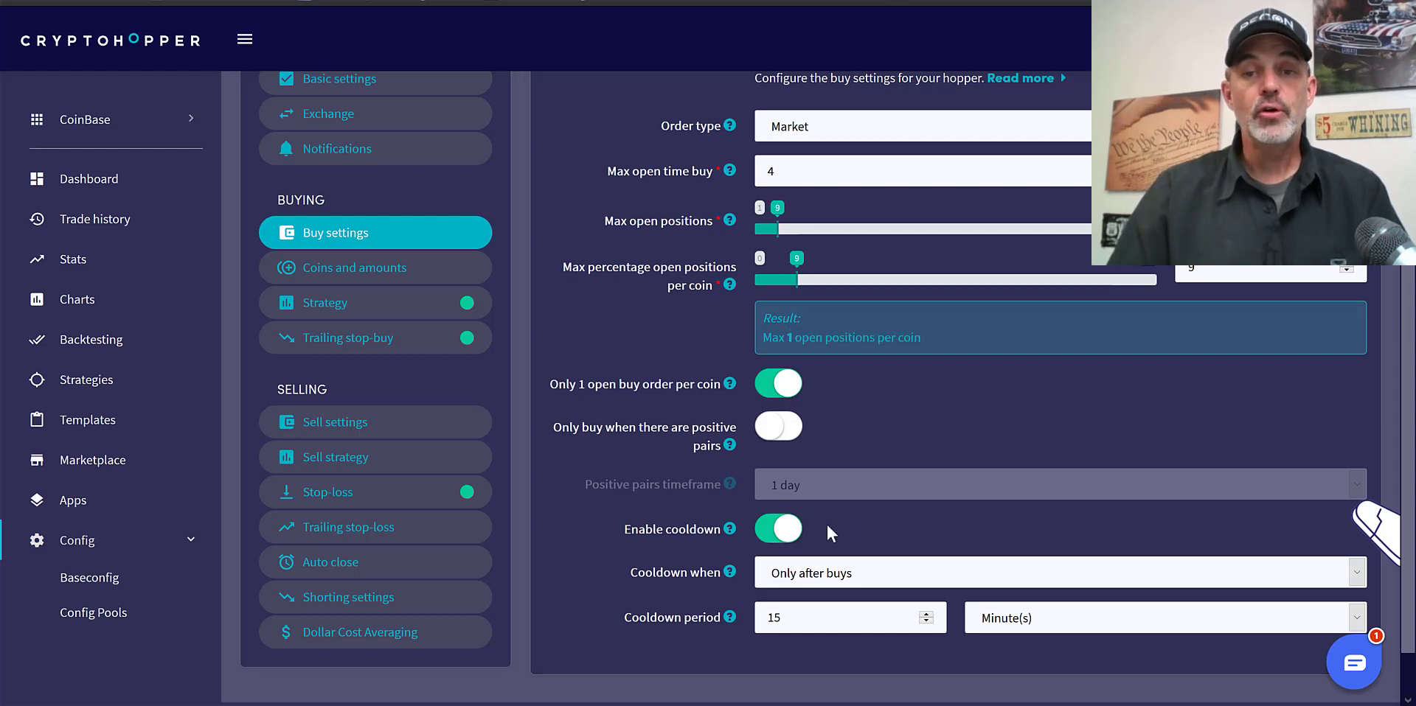
left_click(788, 531)
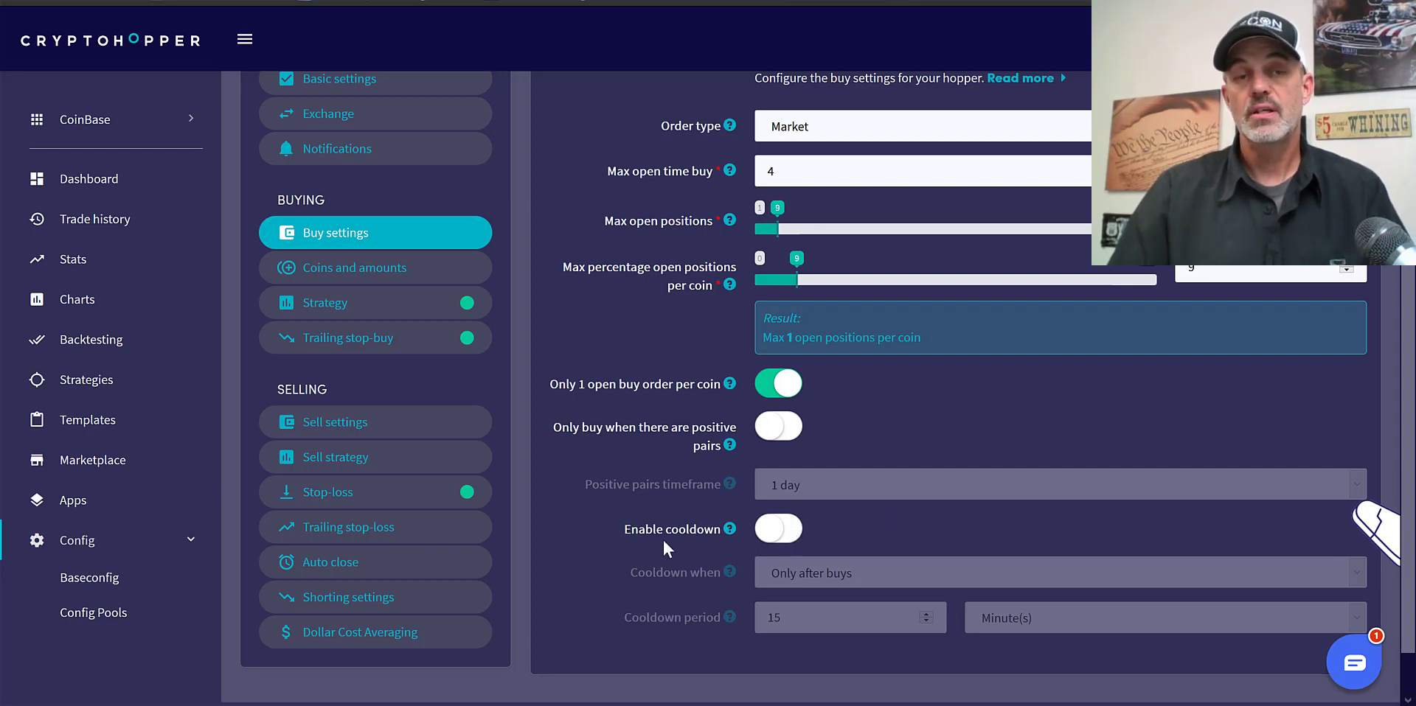
Move the remaining coins (Orchid, Dai, Cosmos, Stellar, Augur) into the selected coins list.
left_click(395, 274)
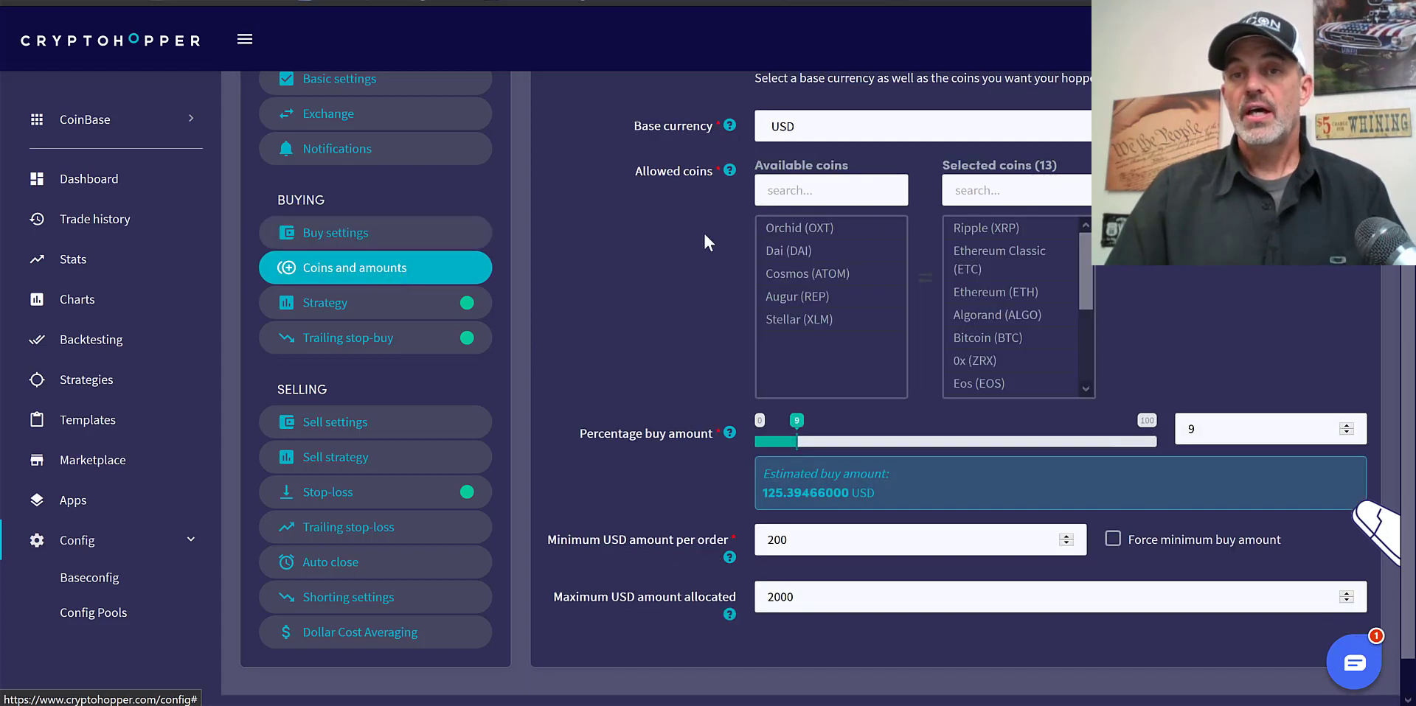
left_click(814, 229)
double_click(797, 233)
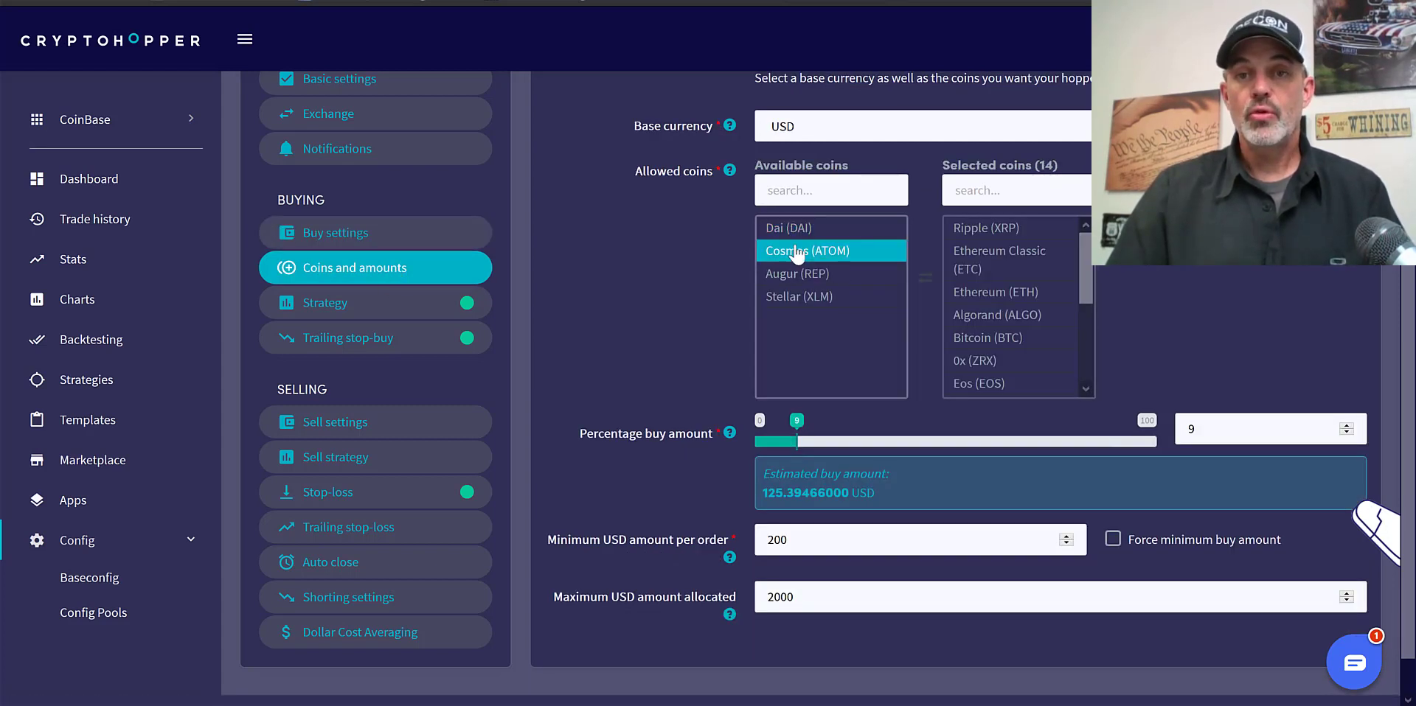
double_click(795, 233)
double_click(797, 230)
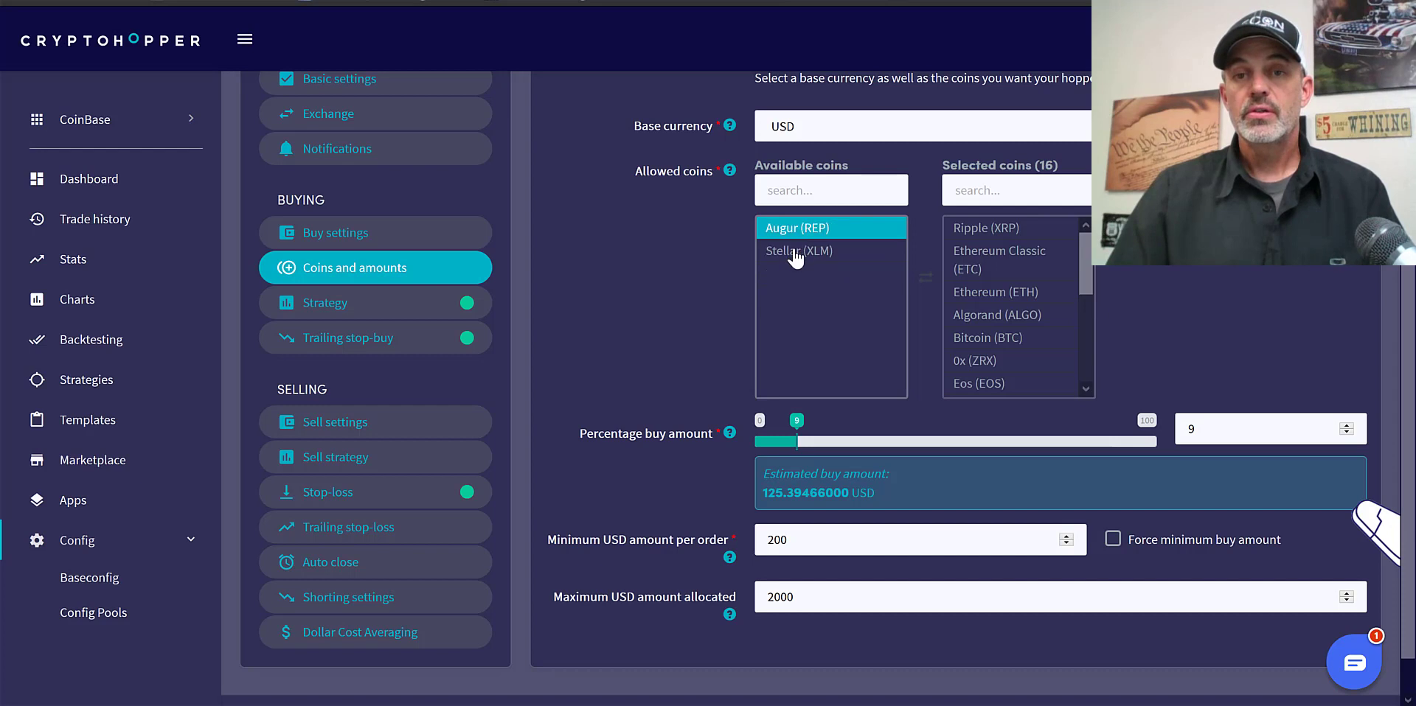
double_click(798, 251)
double_click(800, 233)
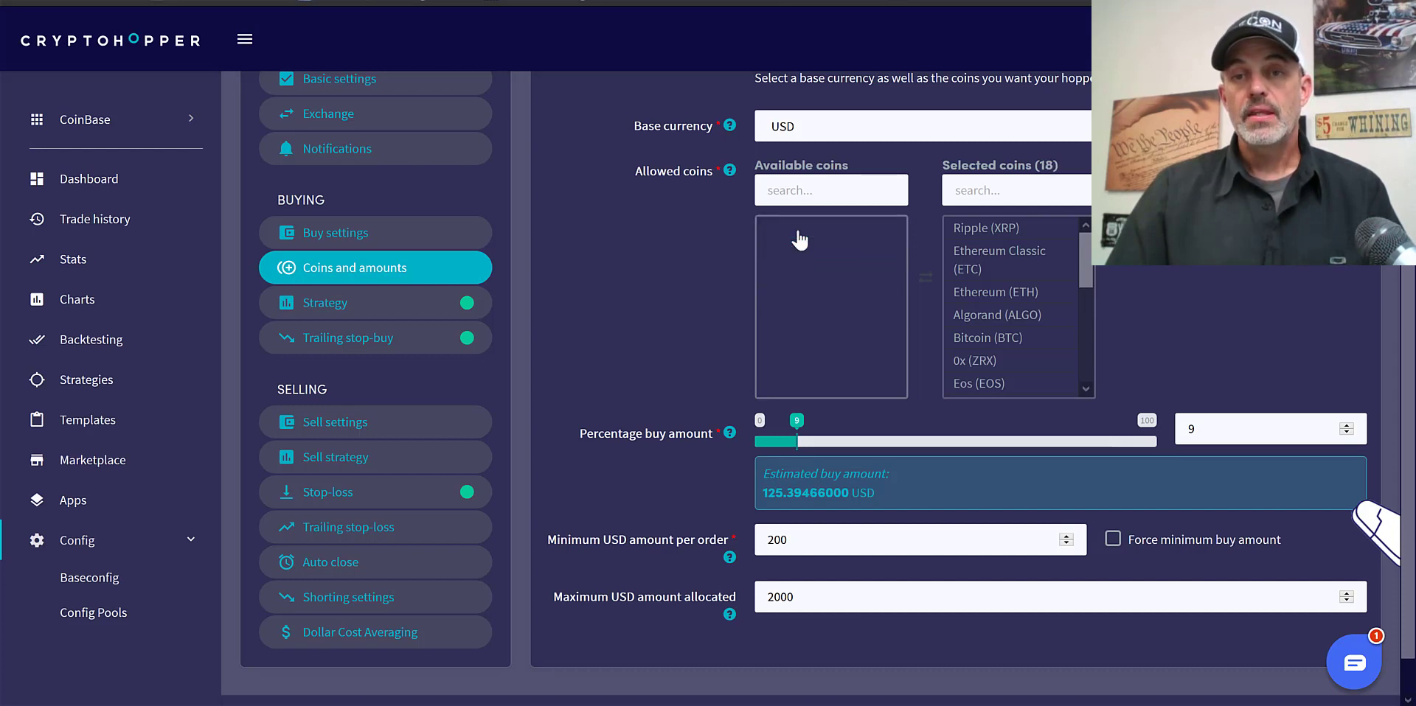
left_click(1047, 264)
left_click_drag(1093, 267, 1092, 365)
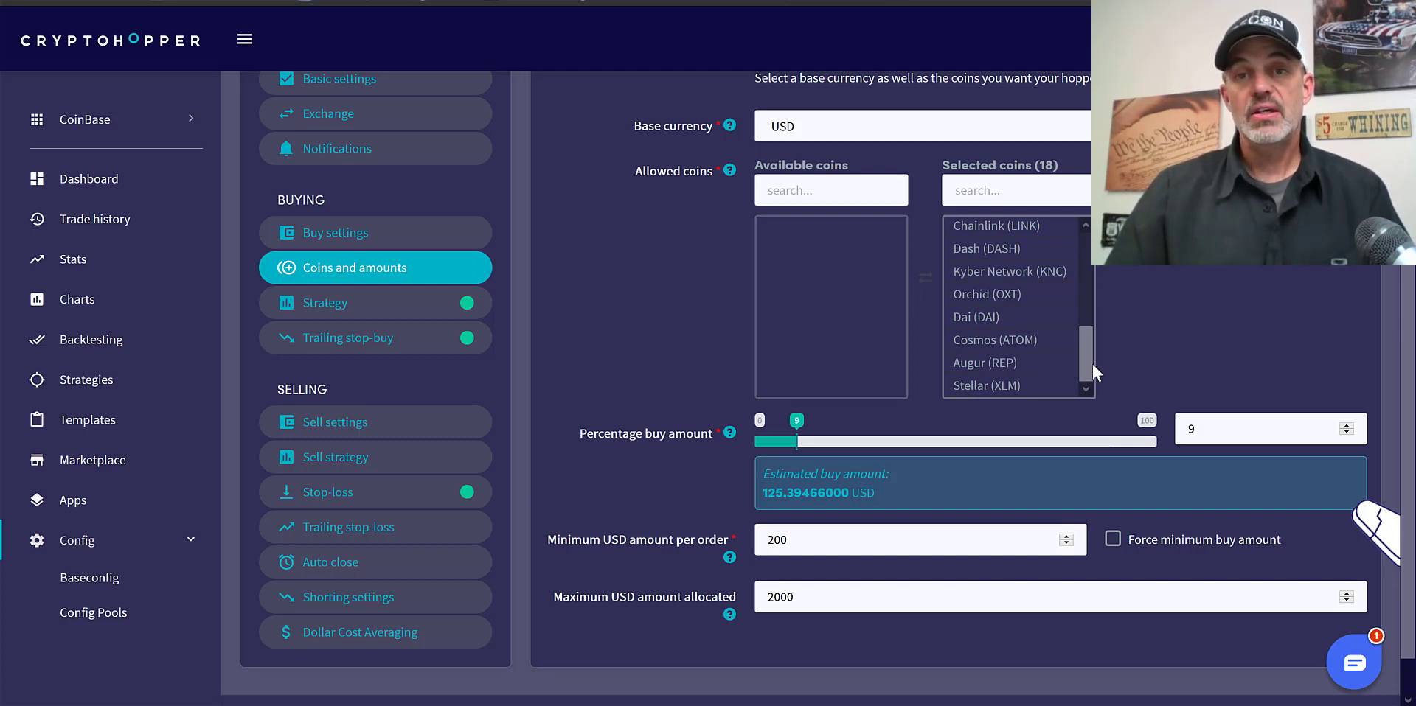
left_click(1014, 317)
left_click_drag(973, 226, 988, 385)
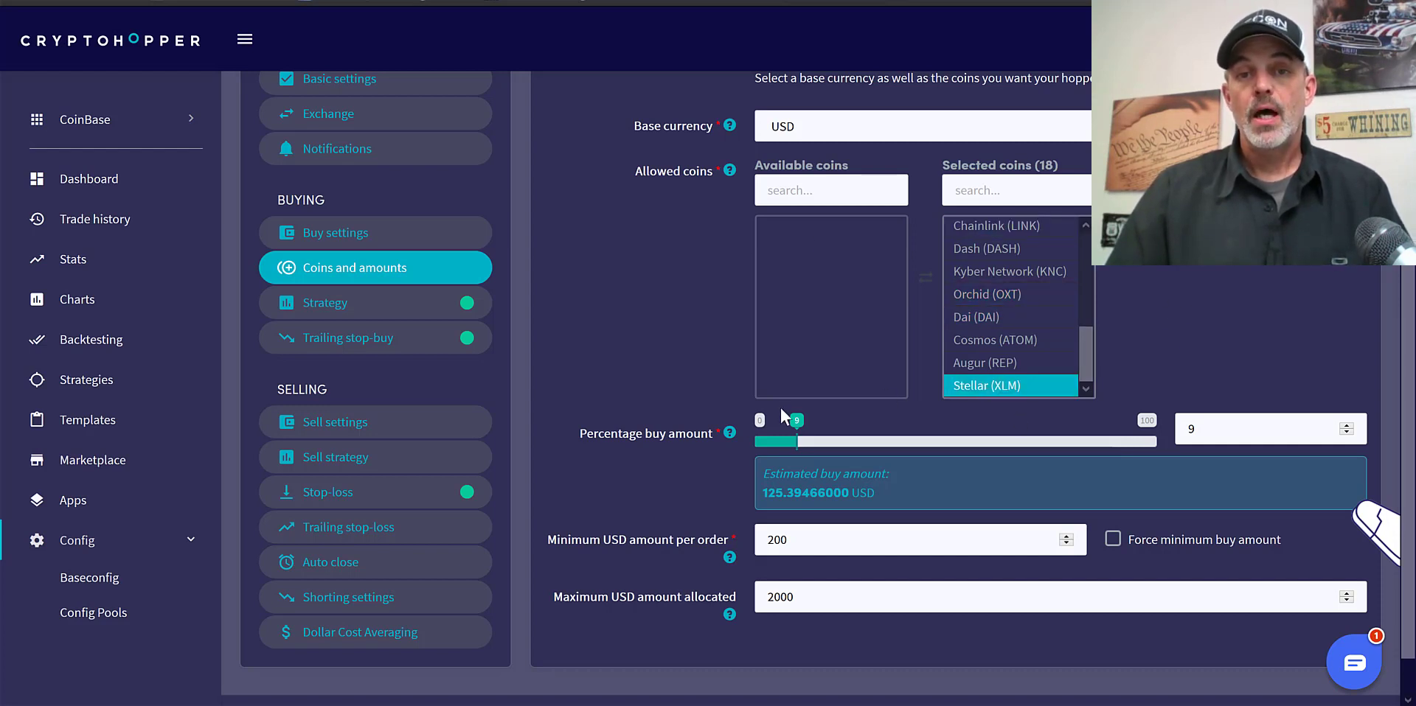
key("Up")
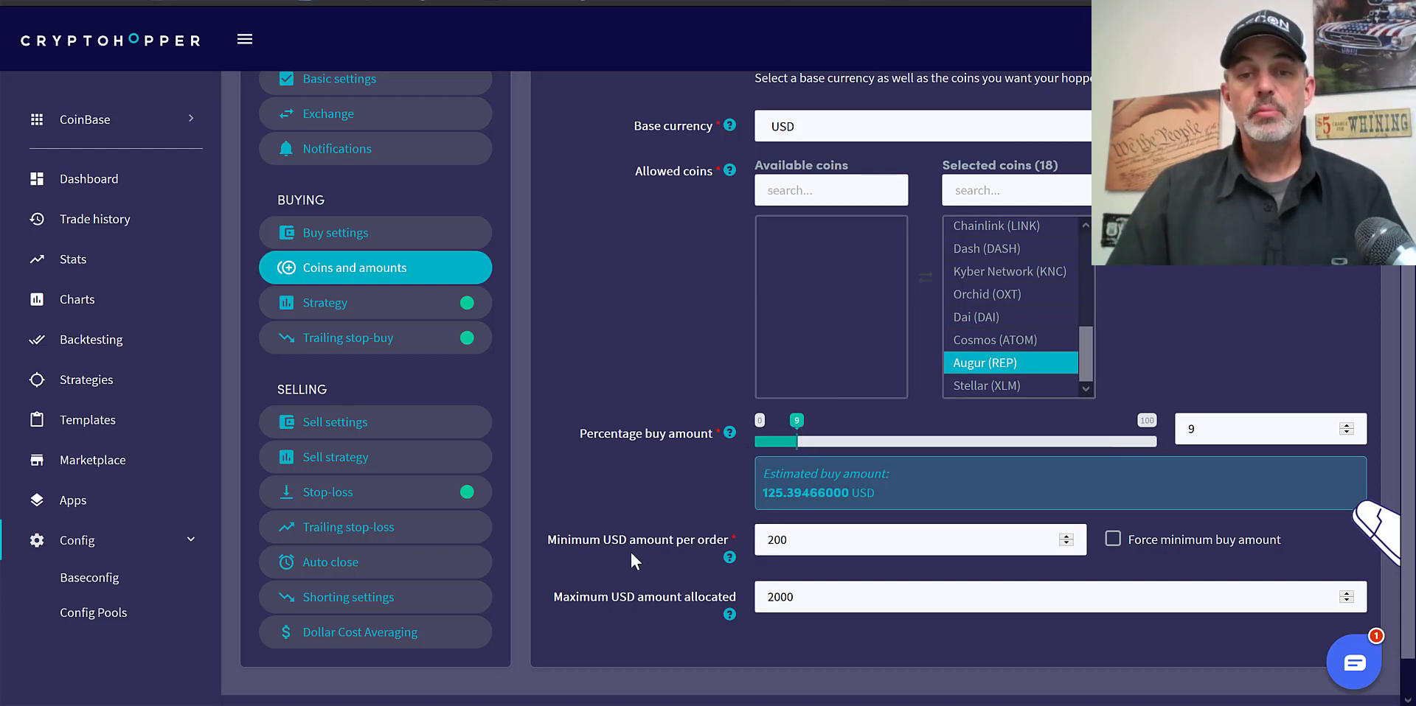
Set Minimum USD per order to 100 and Maximum USD allocated to 1000.
double_click(832, 539)
type("100")
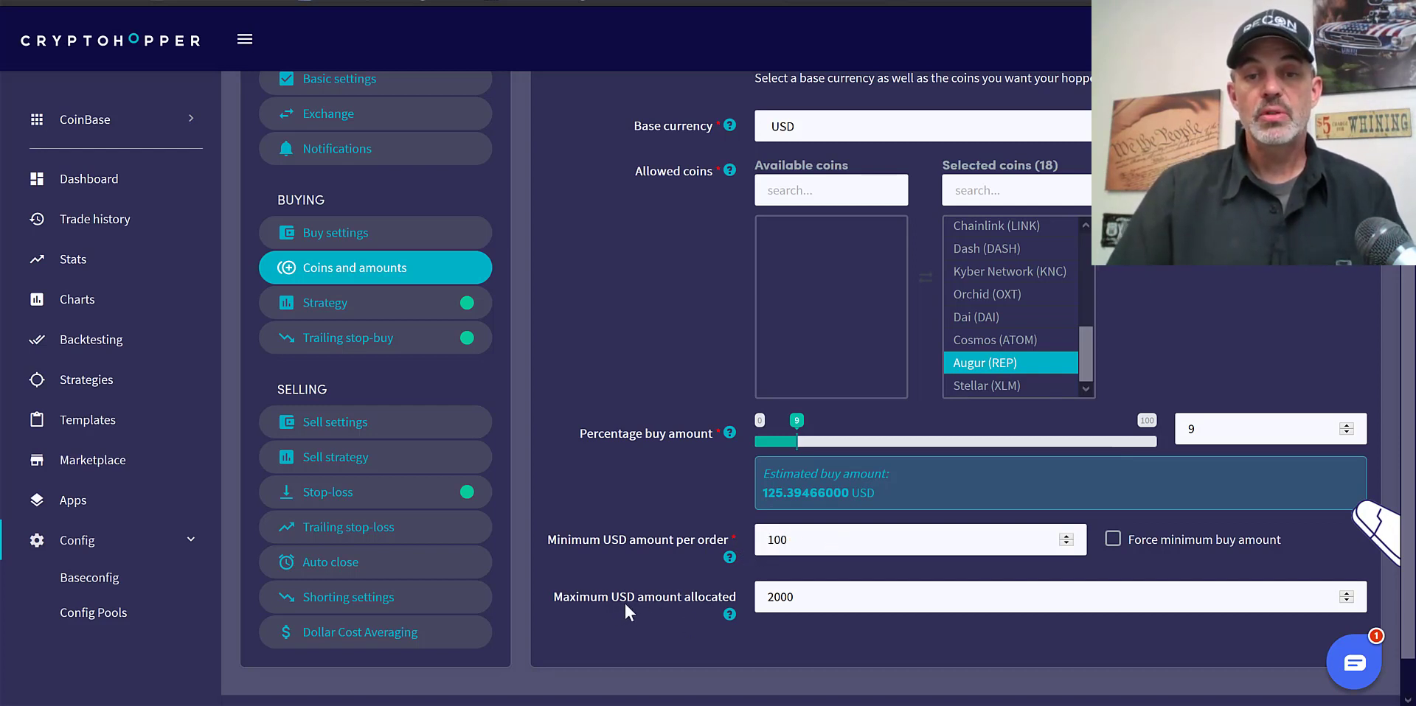
double_click(790, 597)
type("1000")
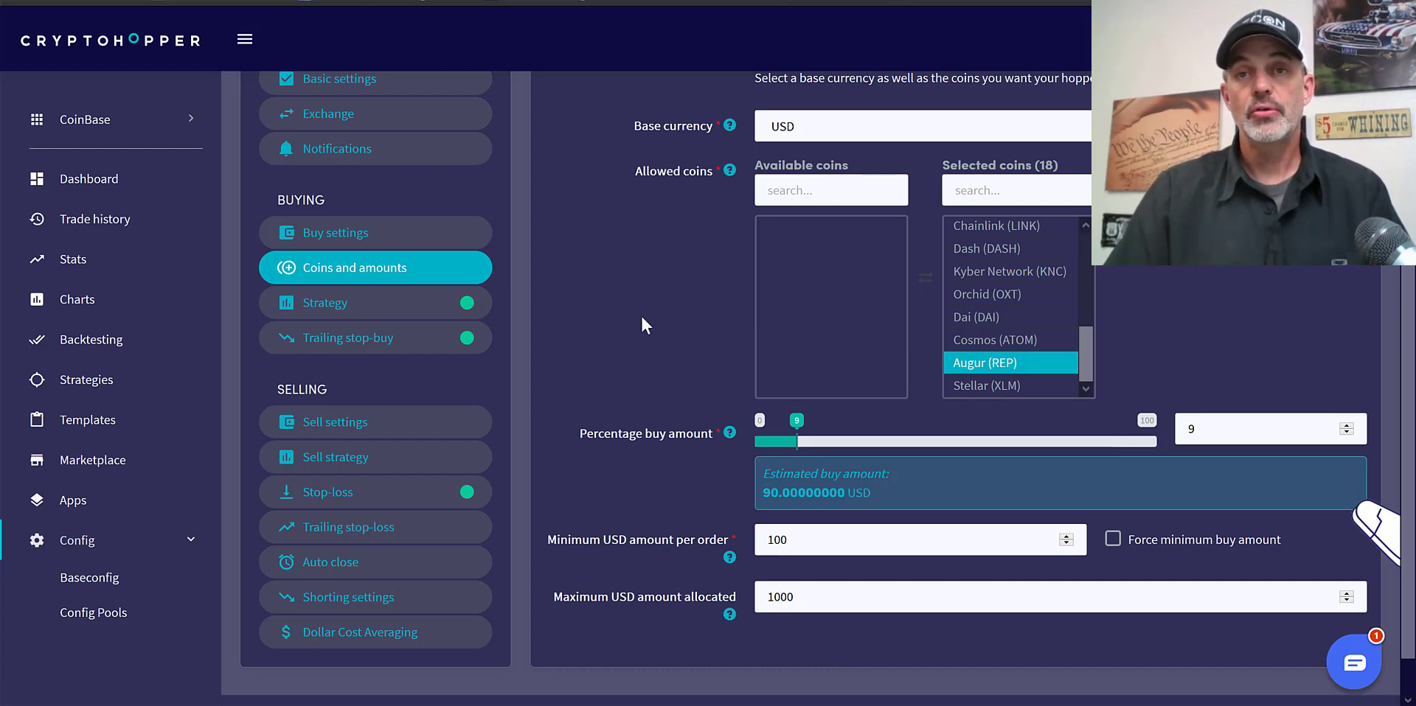
Turn on Signals only in Strategy and change the trailing stop-buy percentage from .49 to .09.
left_click(379, 309)
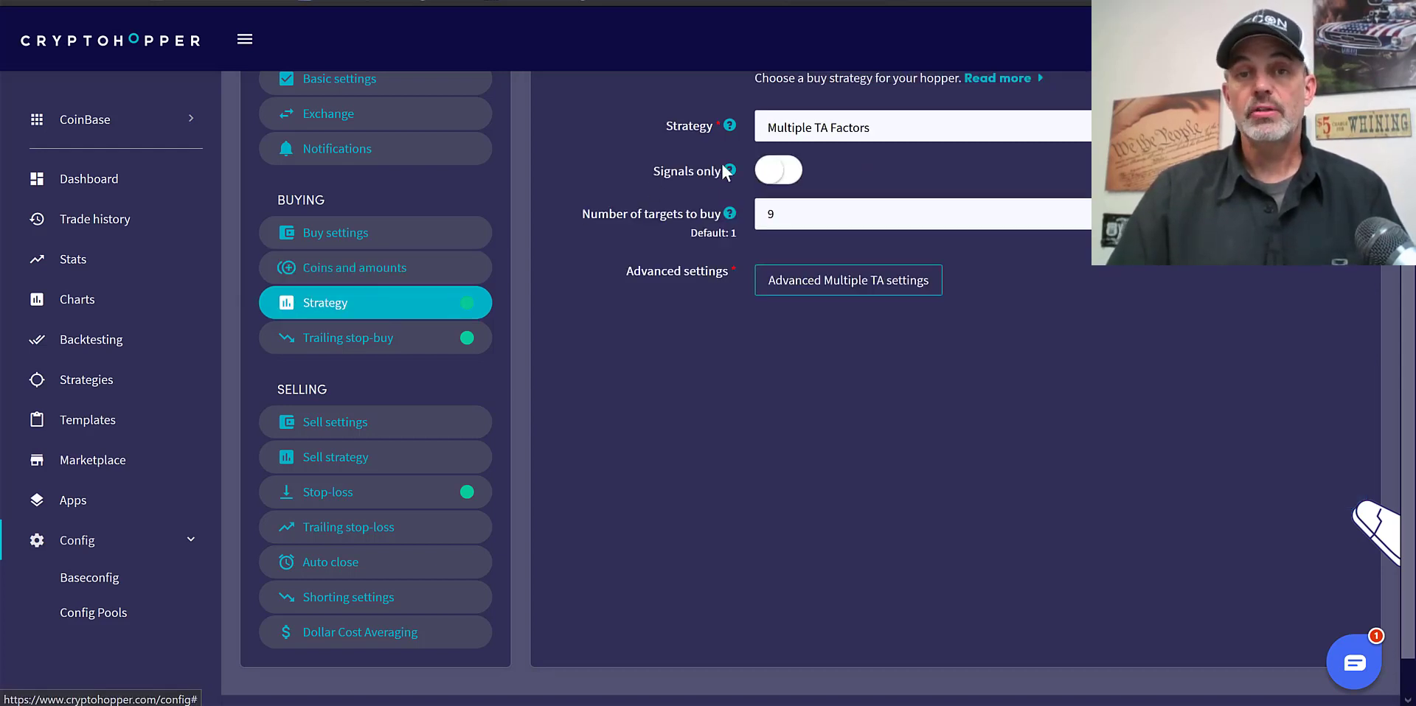
left_click(778, 170)
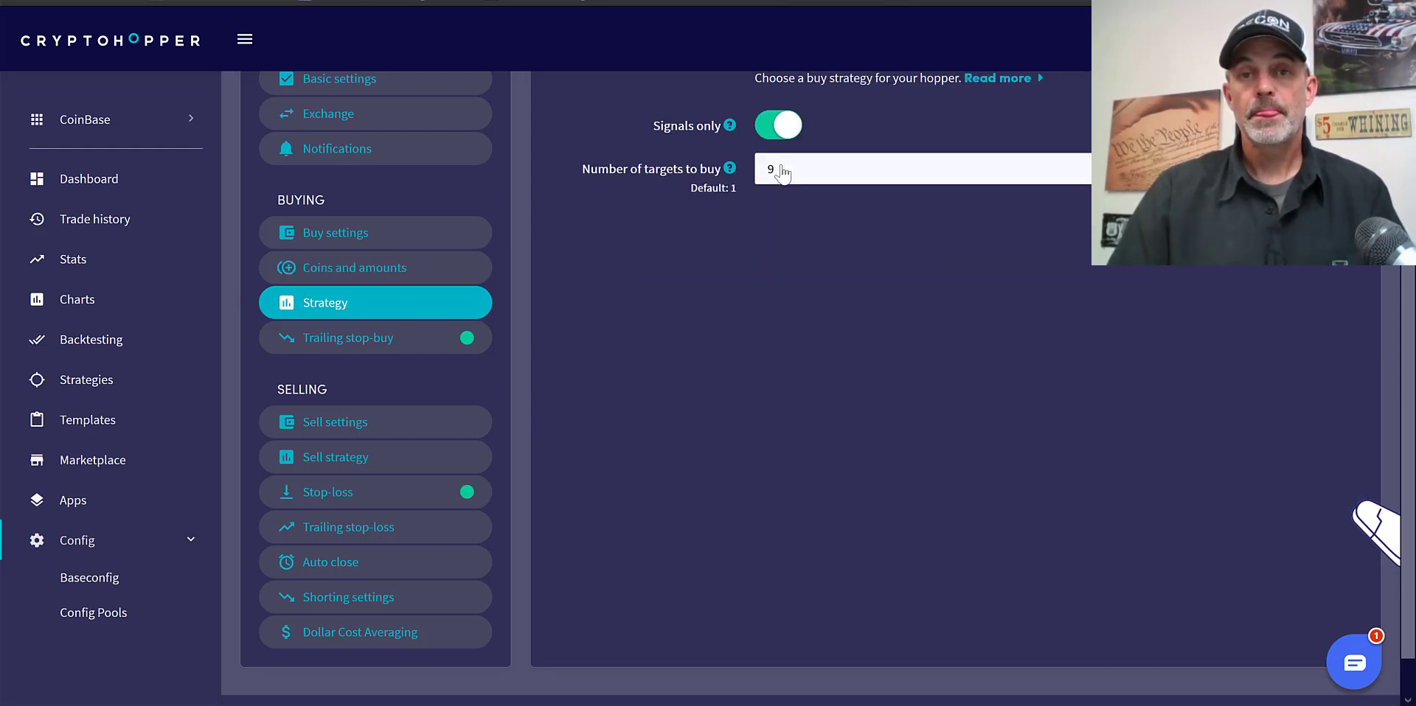
left_click(371, 342)
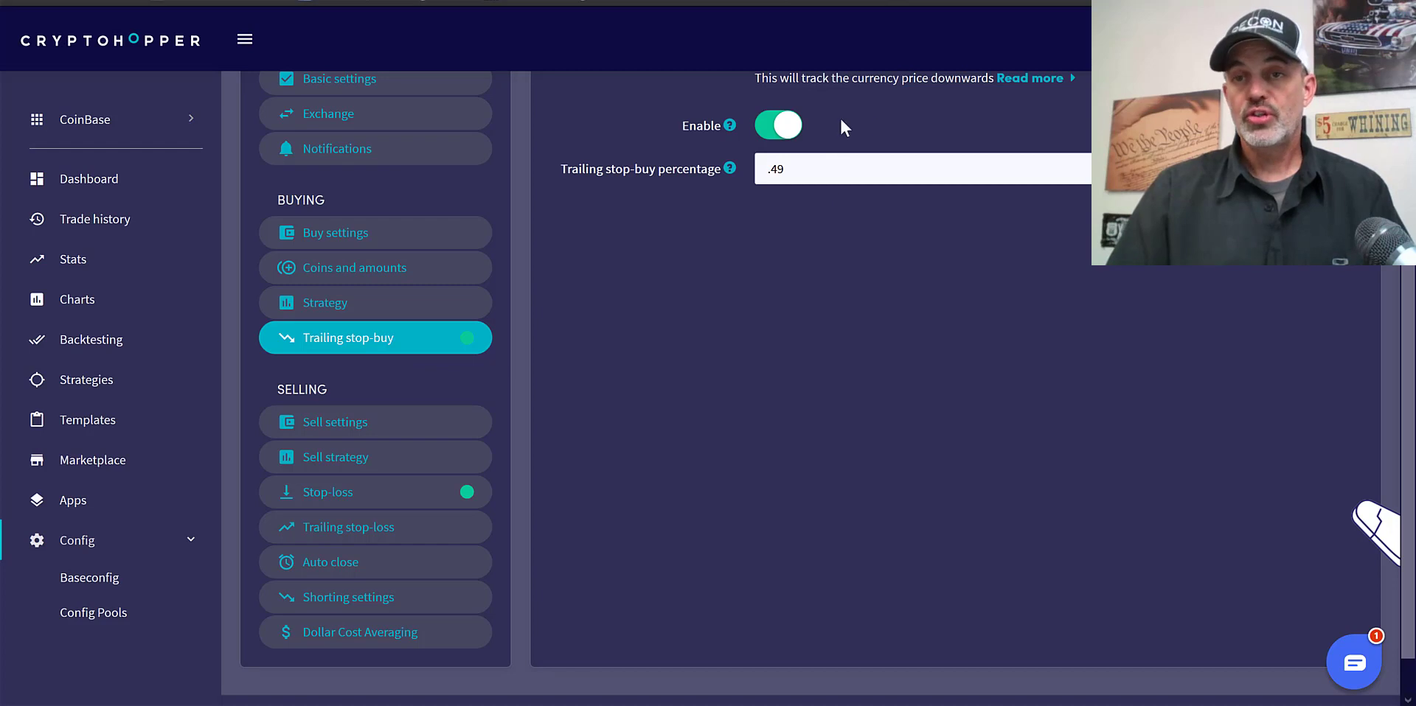
scroll(988, 138, "up", 2)
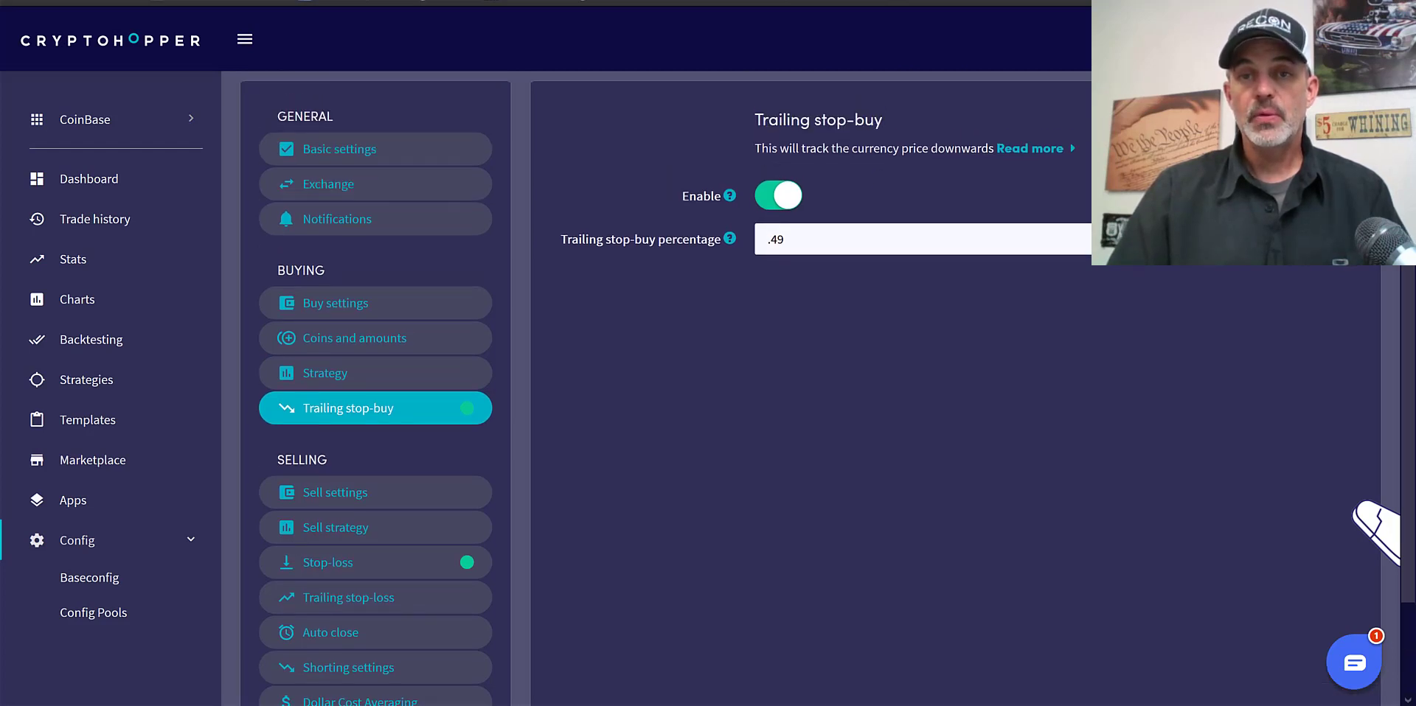
left_click_drag(794, 246, 772, 245)
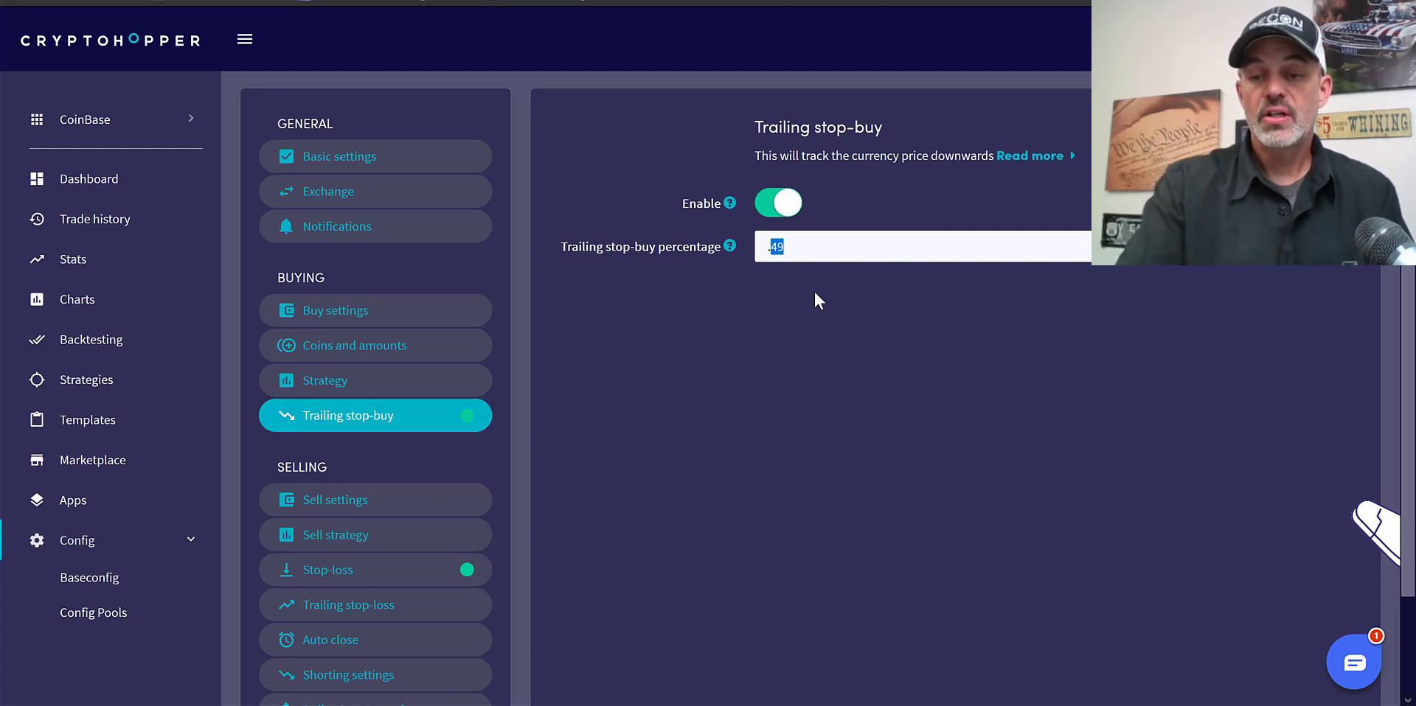
type("9")
key("BackSpace")
key("BackSpace")
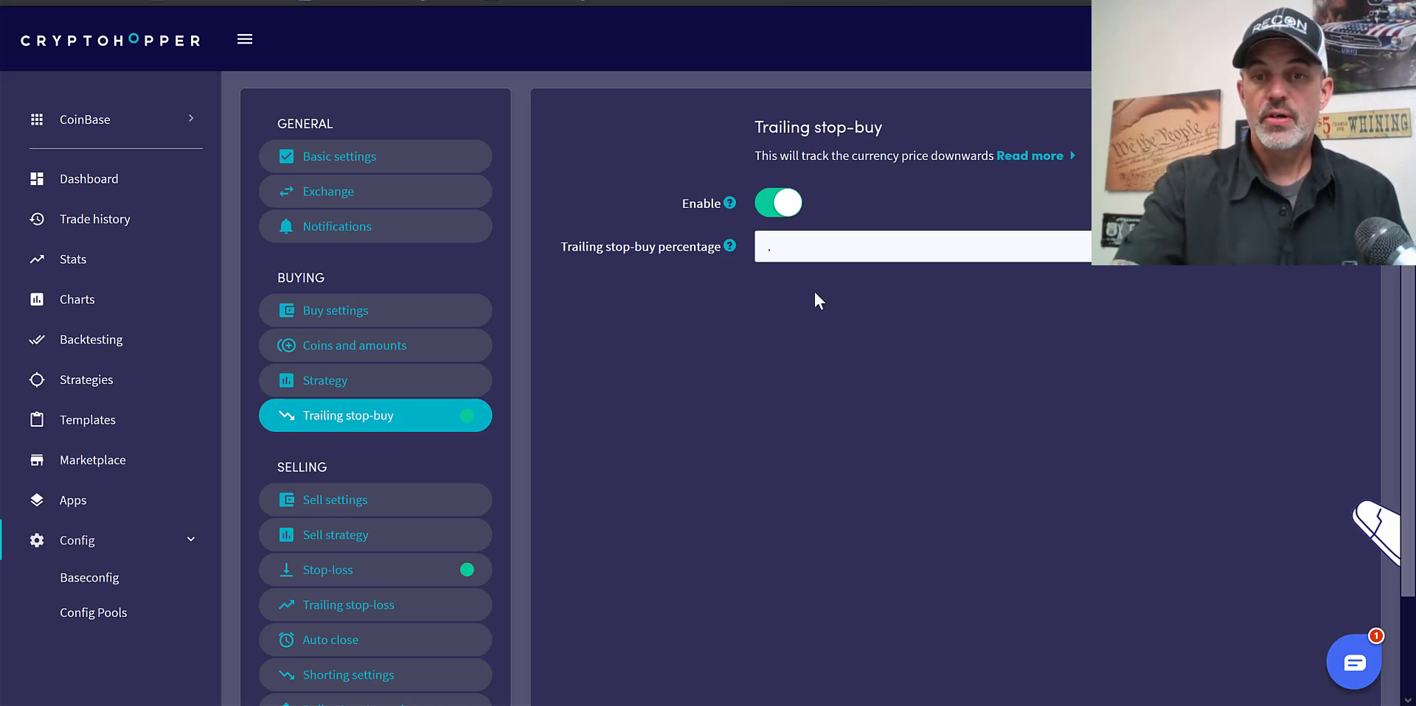
type(".09")
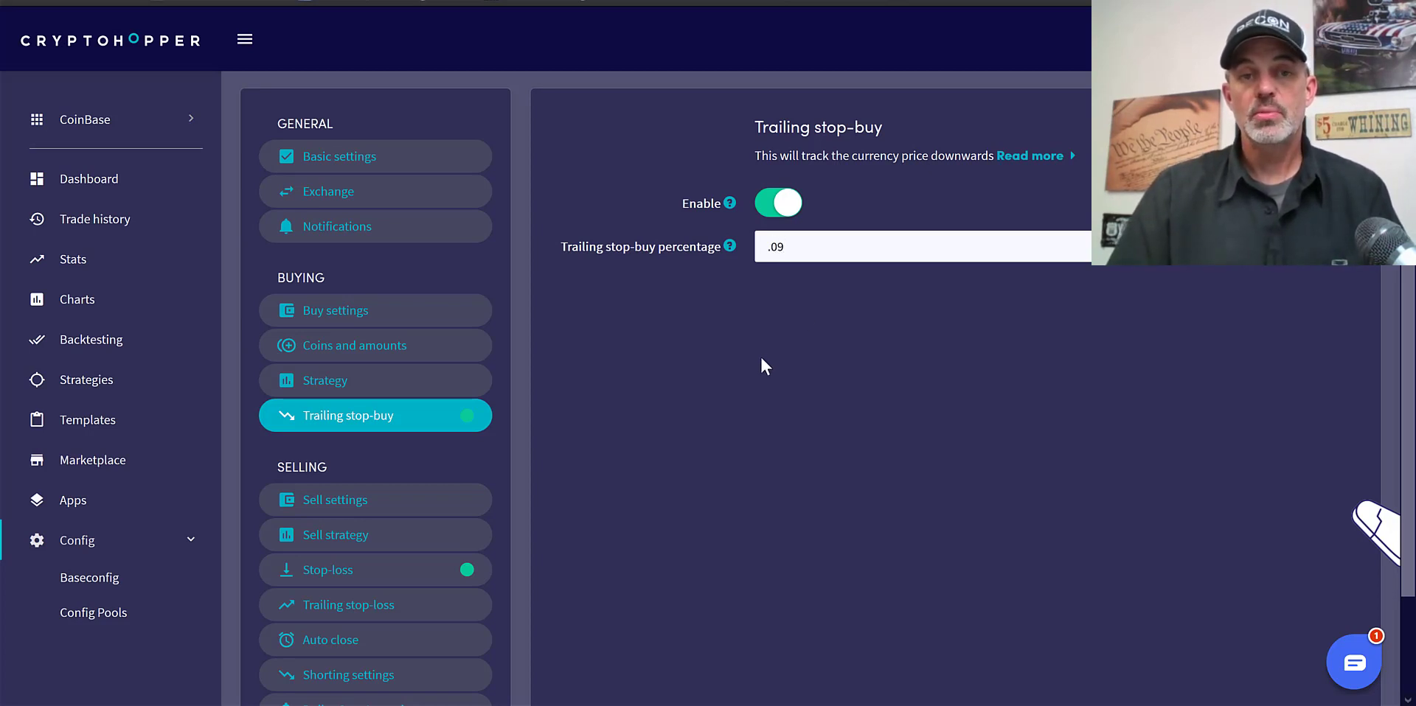
Review the take profit and max open time sell settings, then switch on 'Sell based on strategy'.
left_click(425, 500)
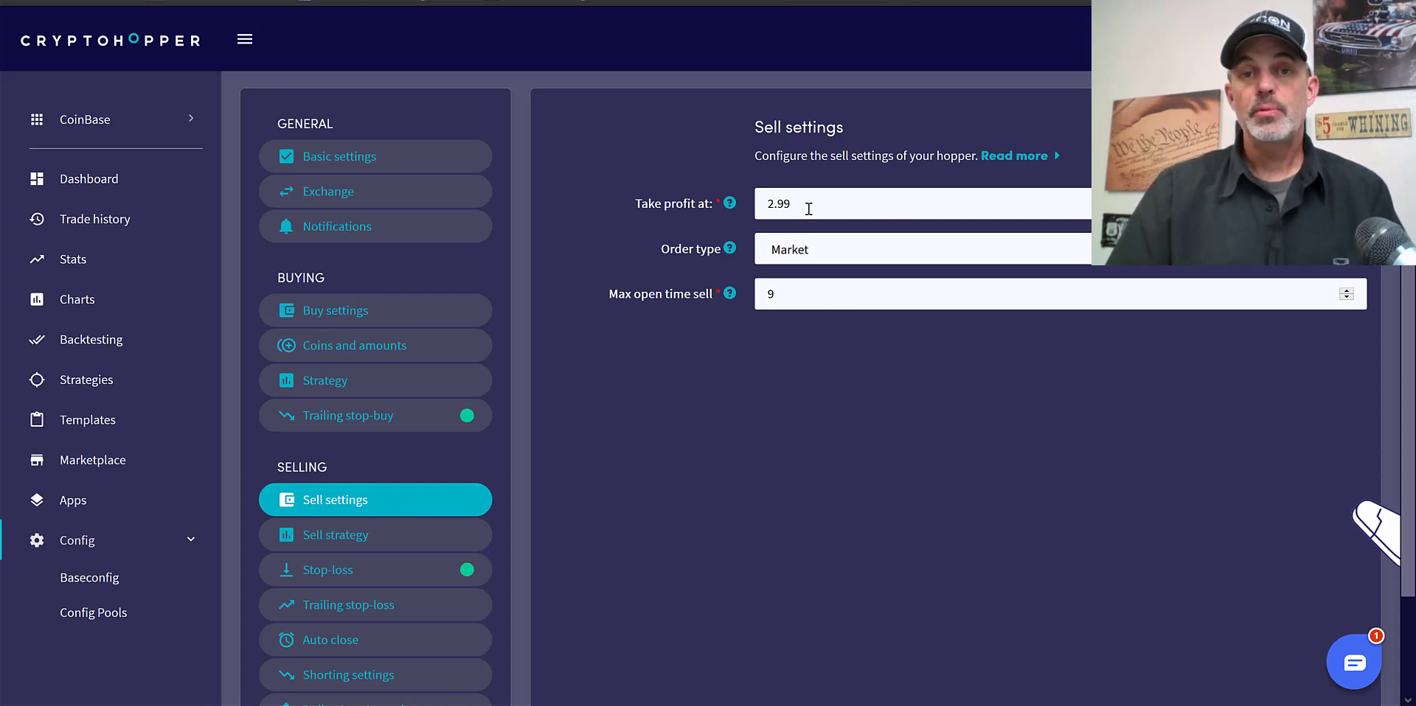
left_click_drag(712, 202, 714, 202)
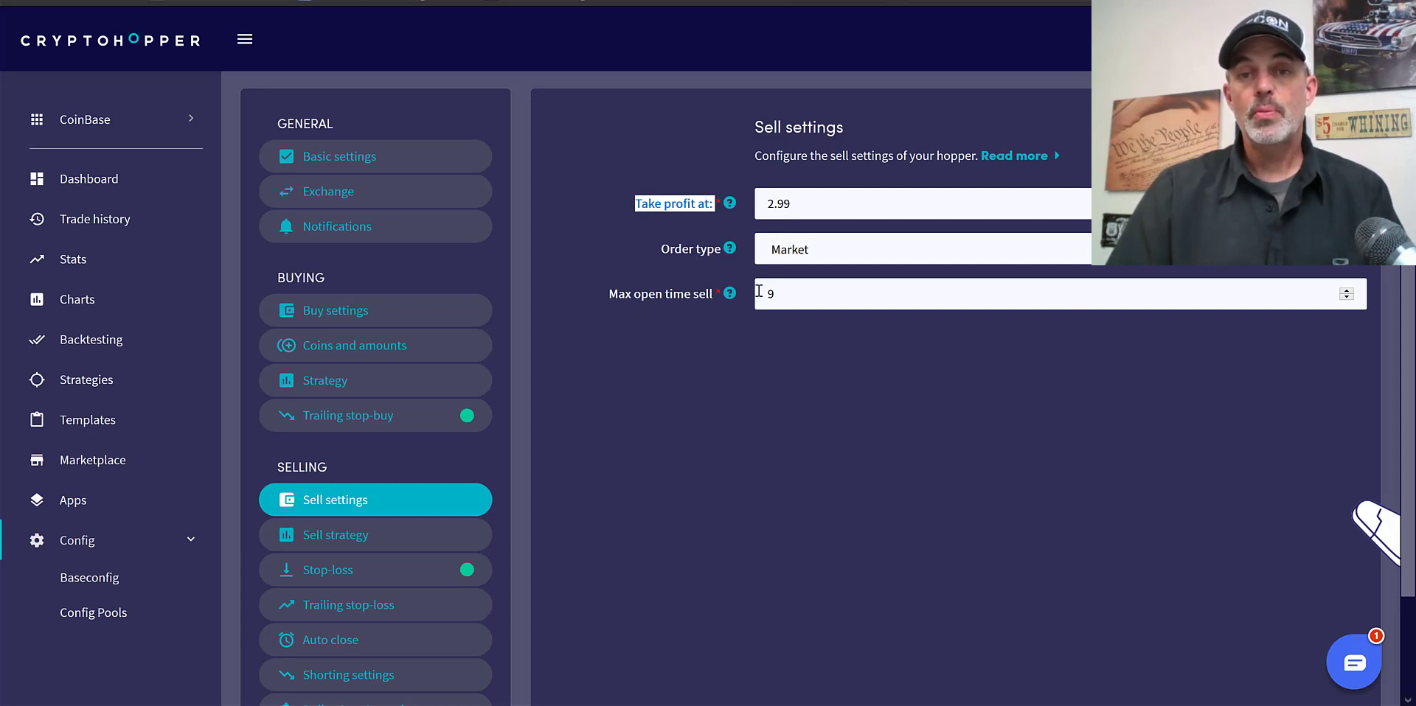
double_click(803, 291)
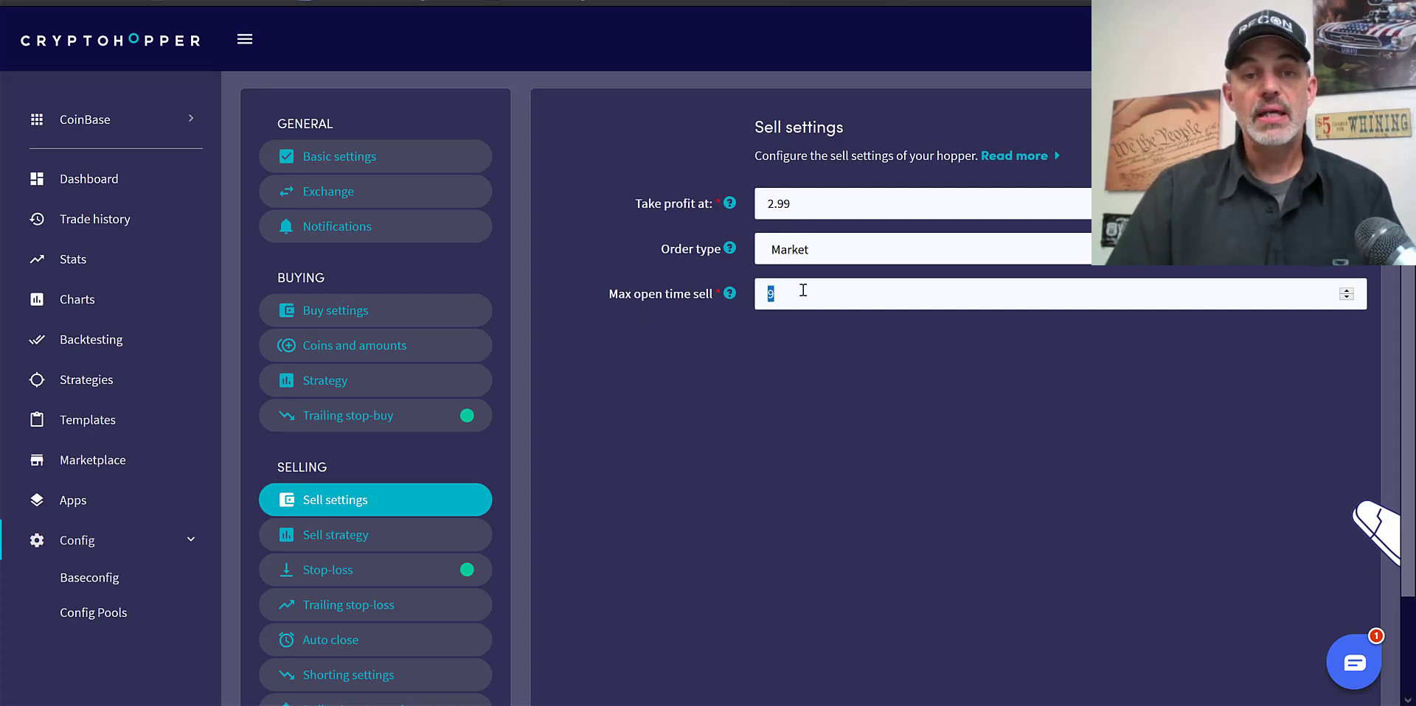
left_click(394, 537)
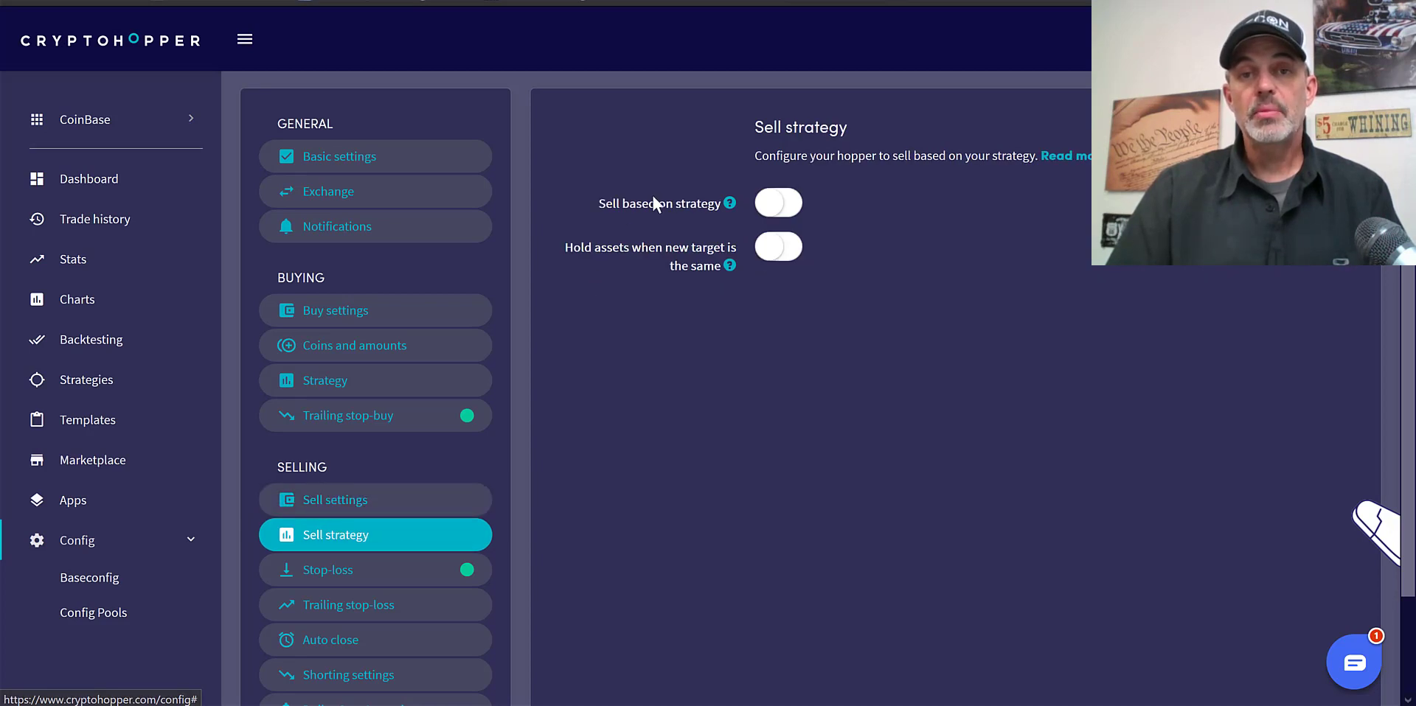
left_click(773, 208)
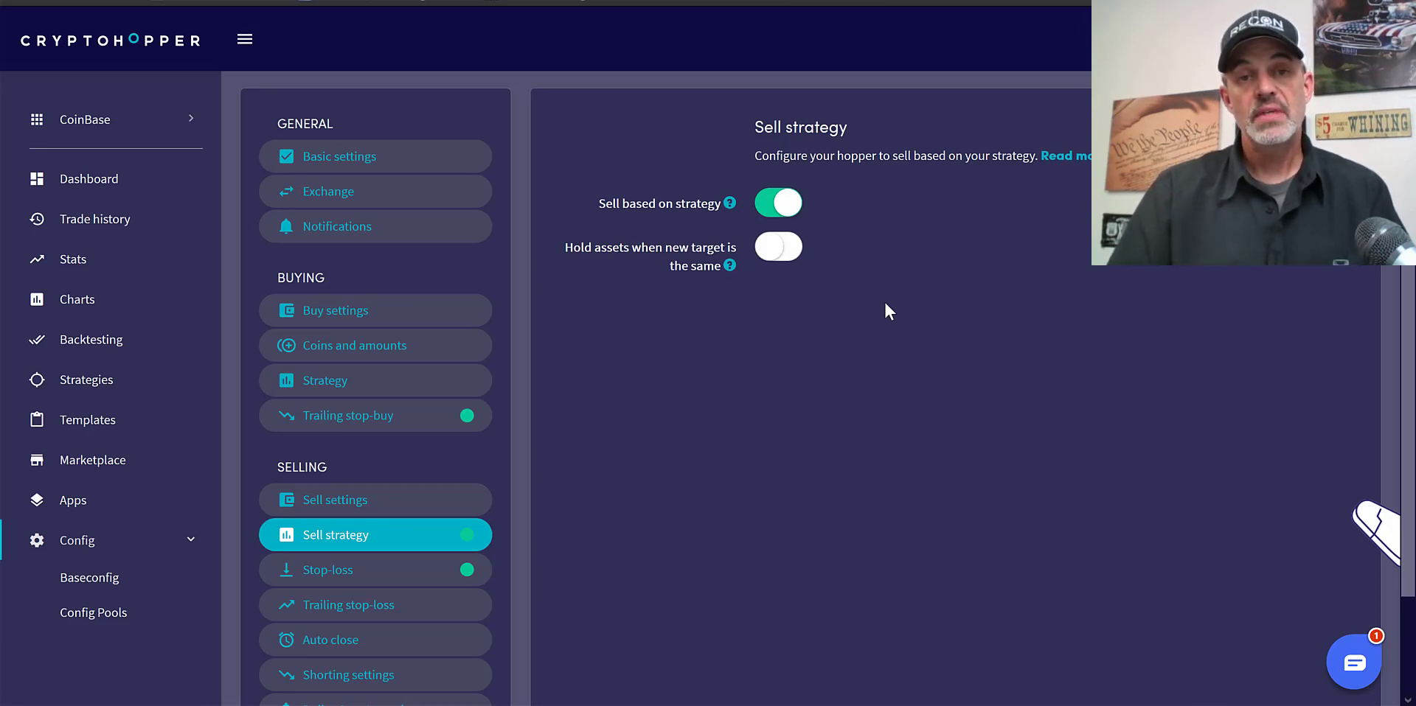
Replace the .49 stop-loss percentage with .70.
left_click(401, 577)
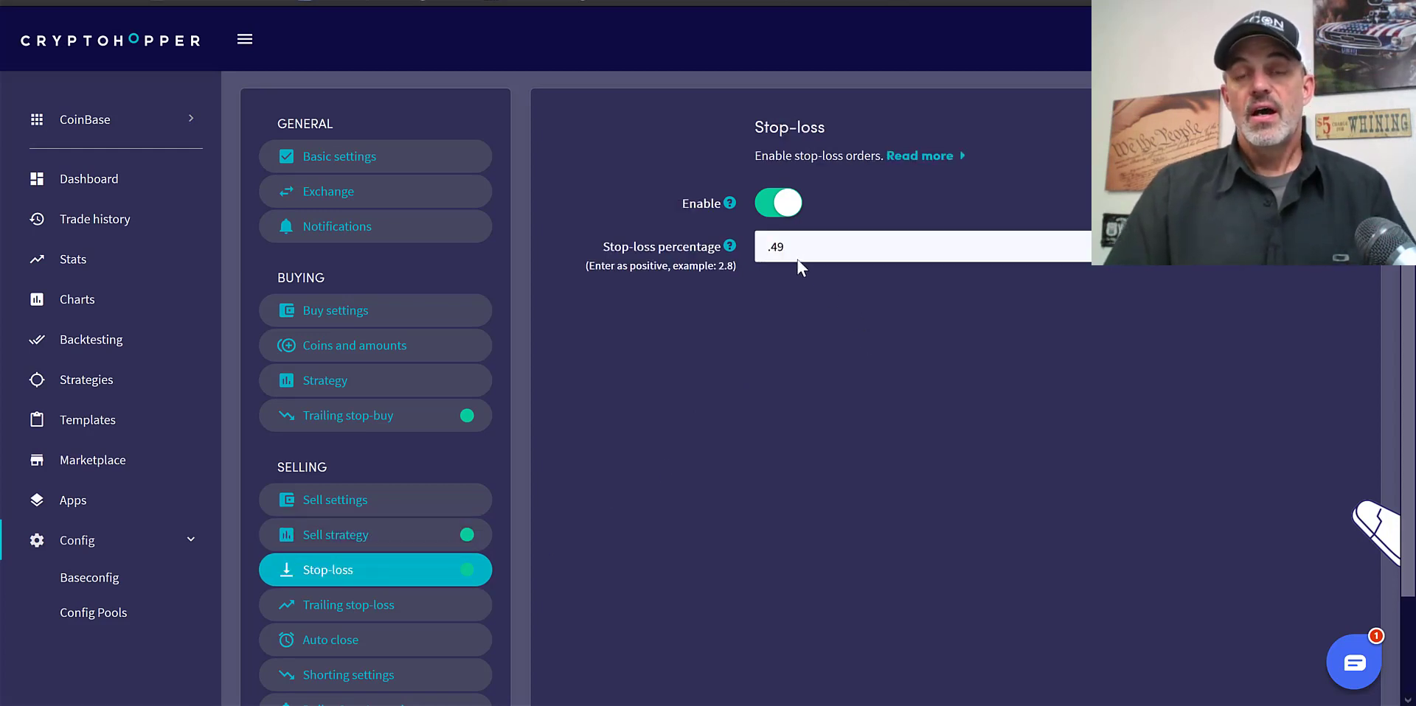
left_click_drag(785, 247, 770, 246)
key("BackSpace")
type(".70")
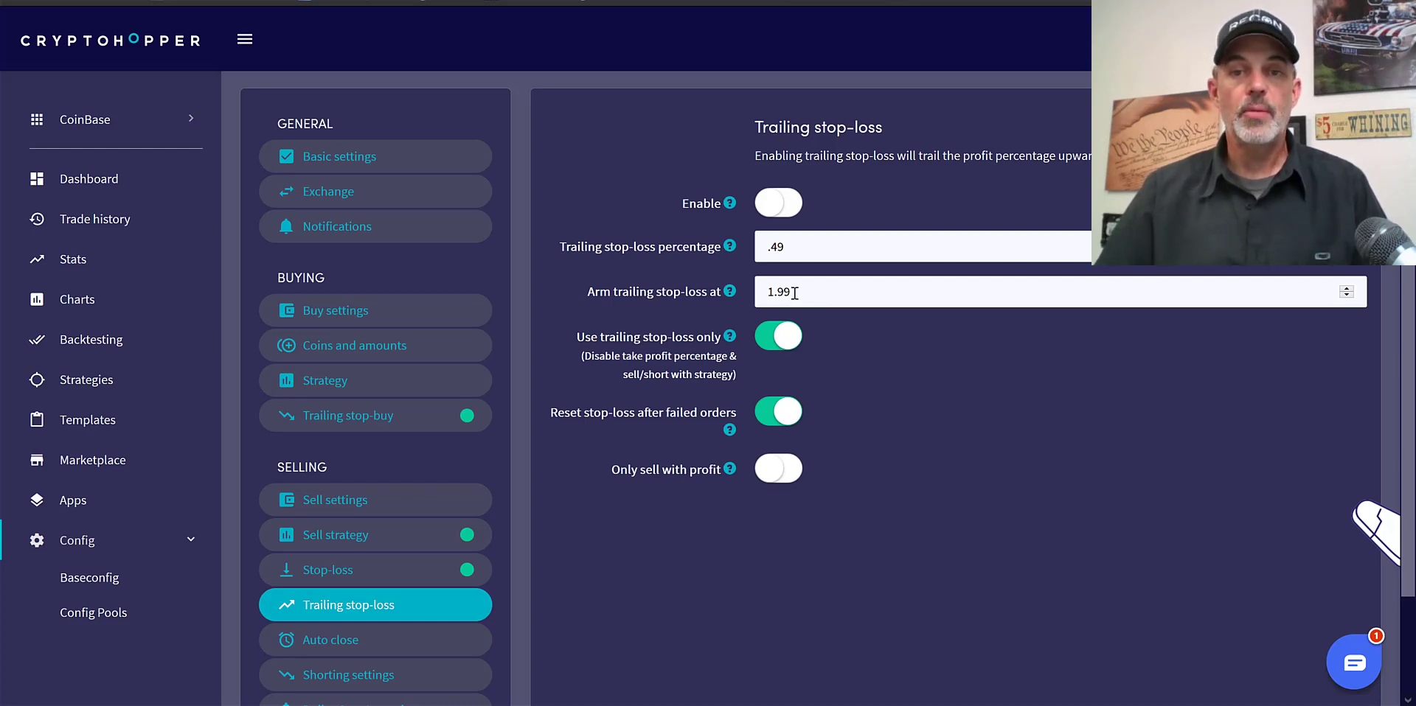
Save the hopper configuration from the trailing stop-loss page.
left_click(798, 247)
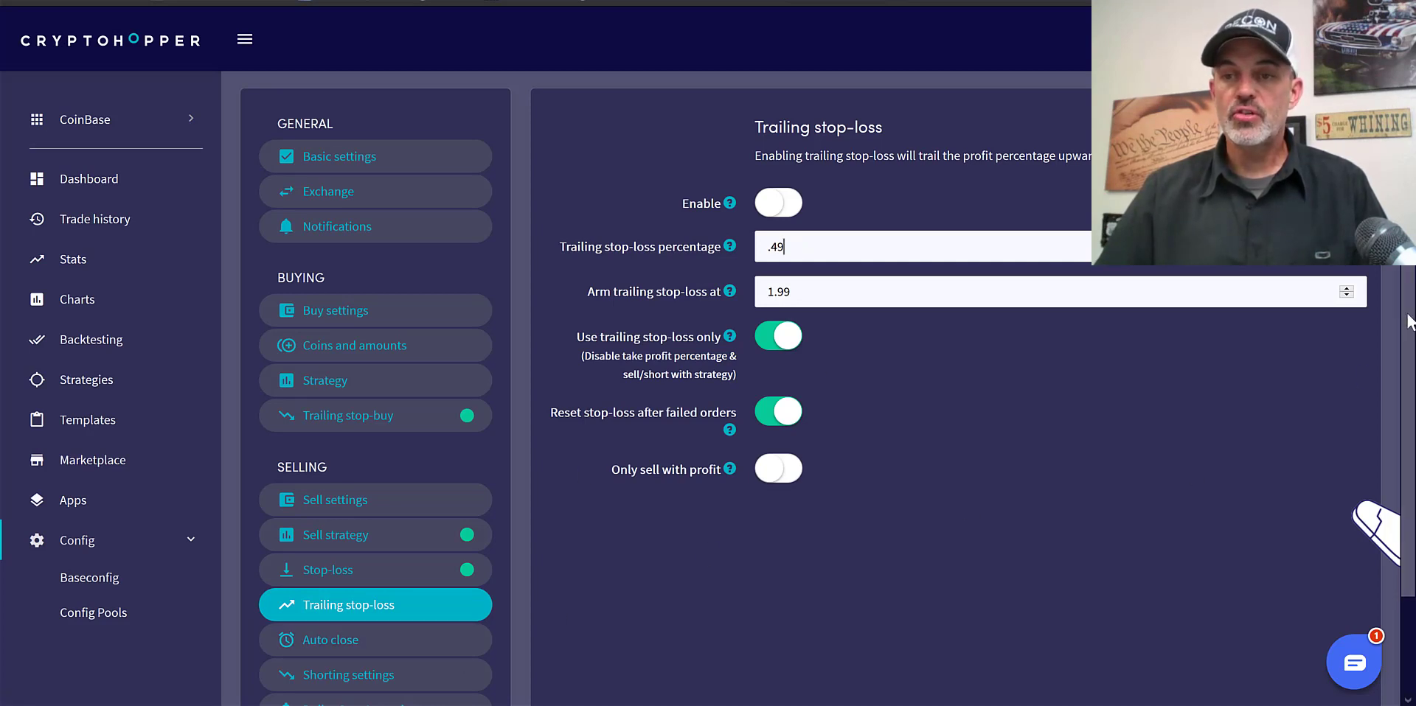
scroll(959, 442, "down", 2)
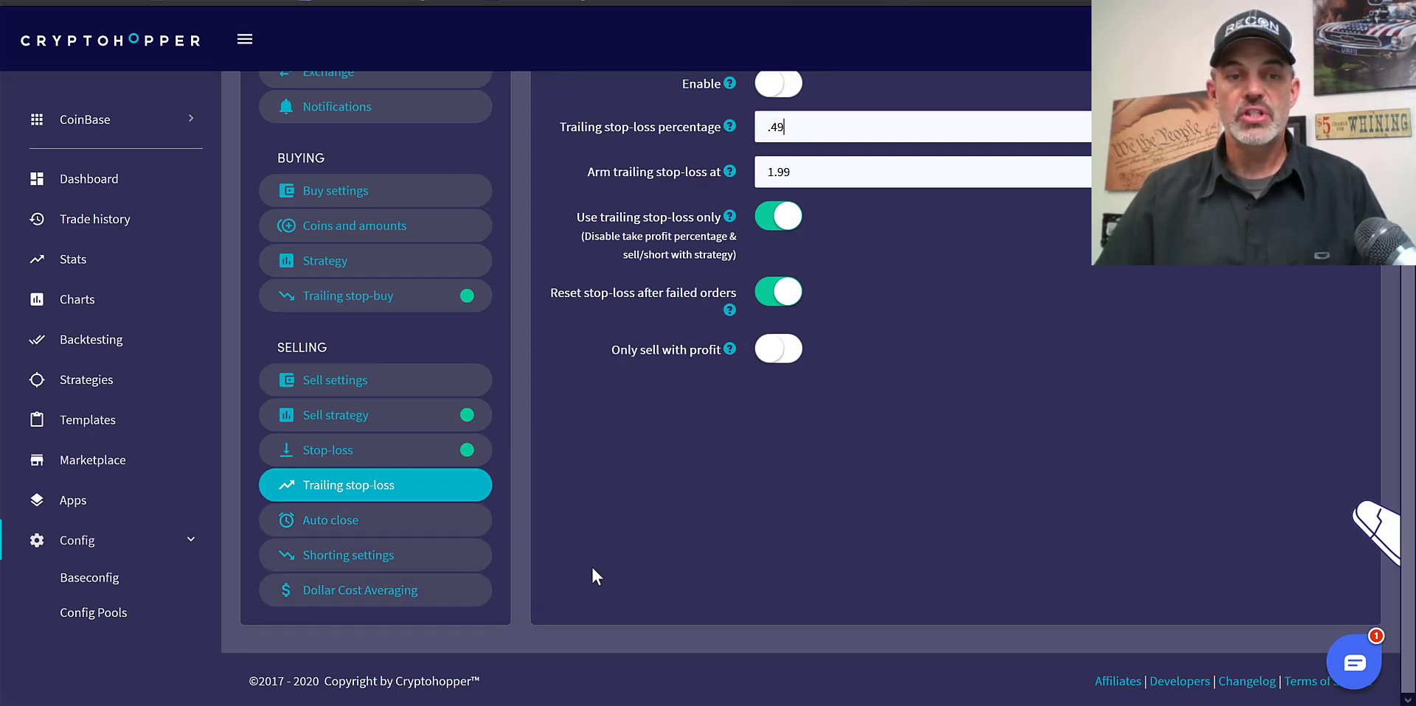
key("Return")
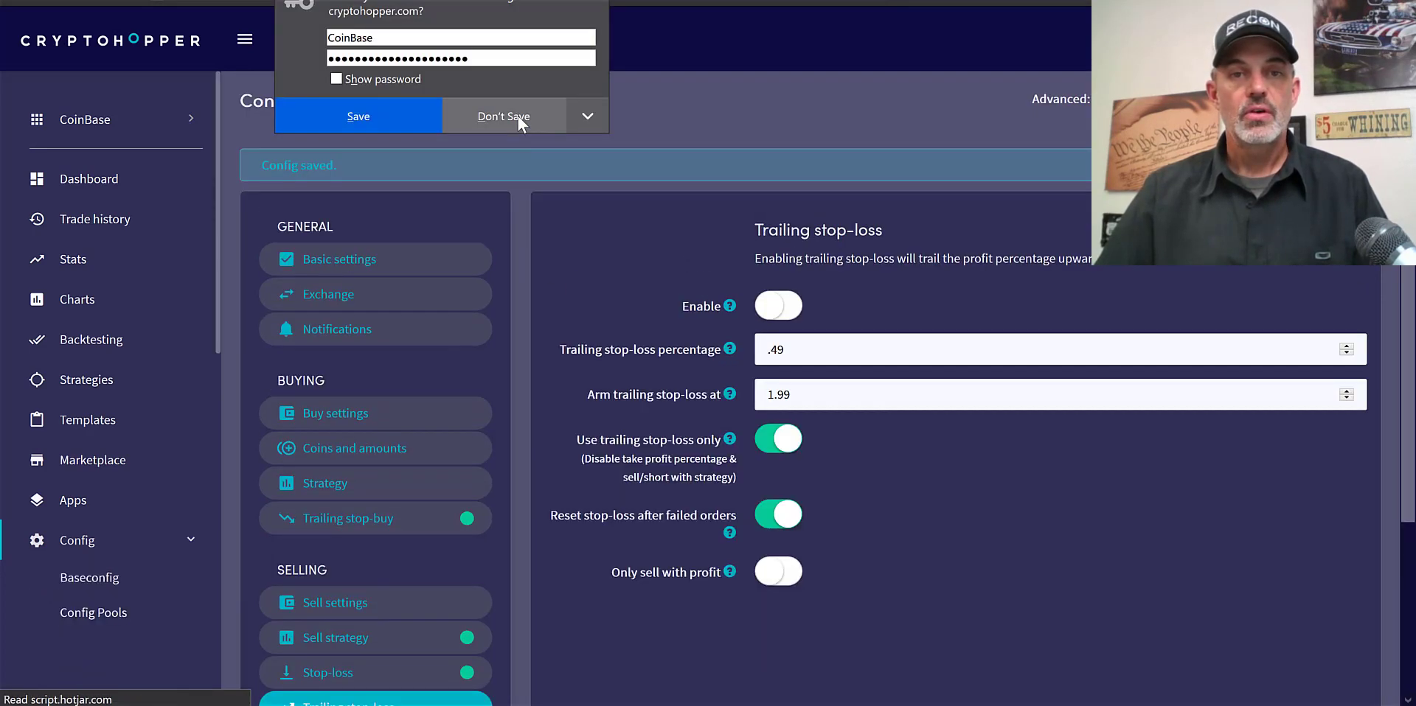
Decline the browser's login prompt and browse to the marketplace Signals listings from Strategies.
left_click(518, 116)
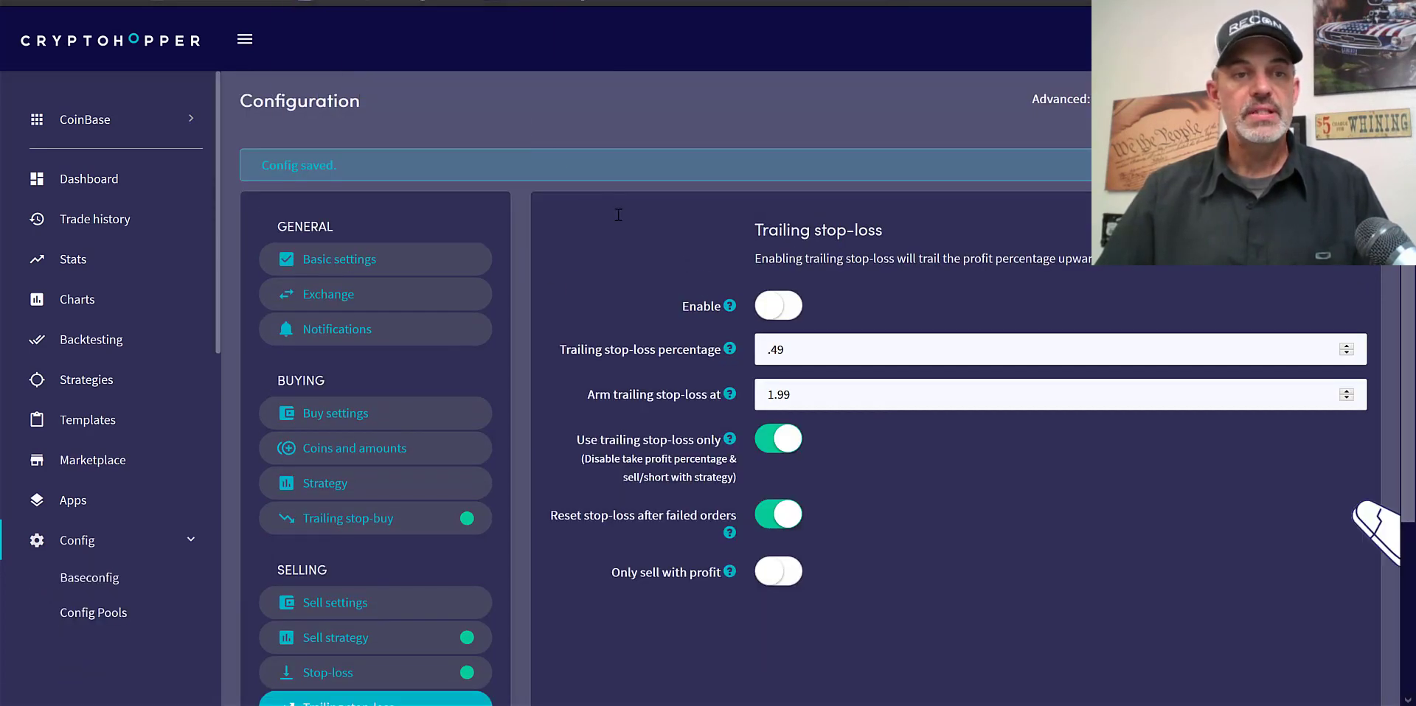
left_click(87, 382)
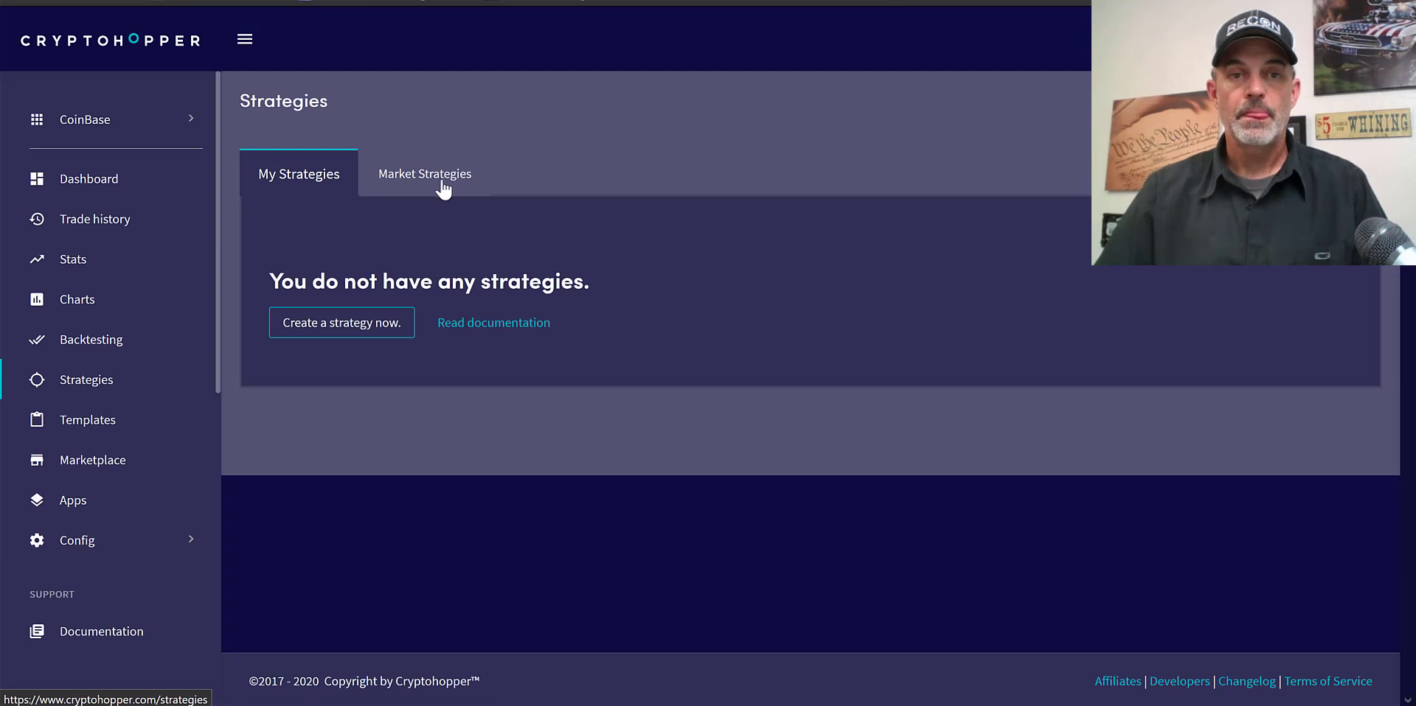
left_click(443, 180)
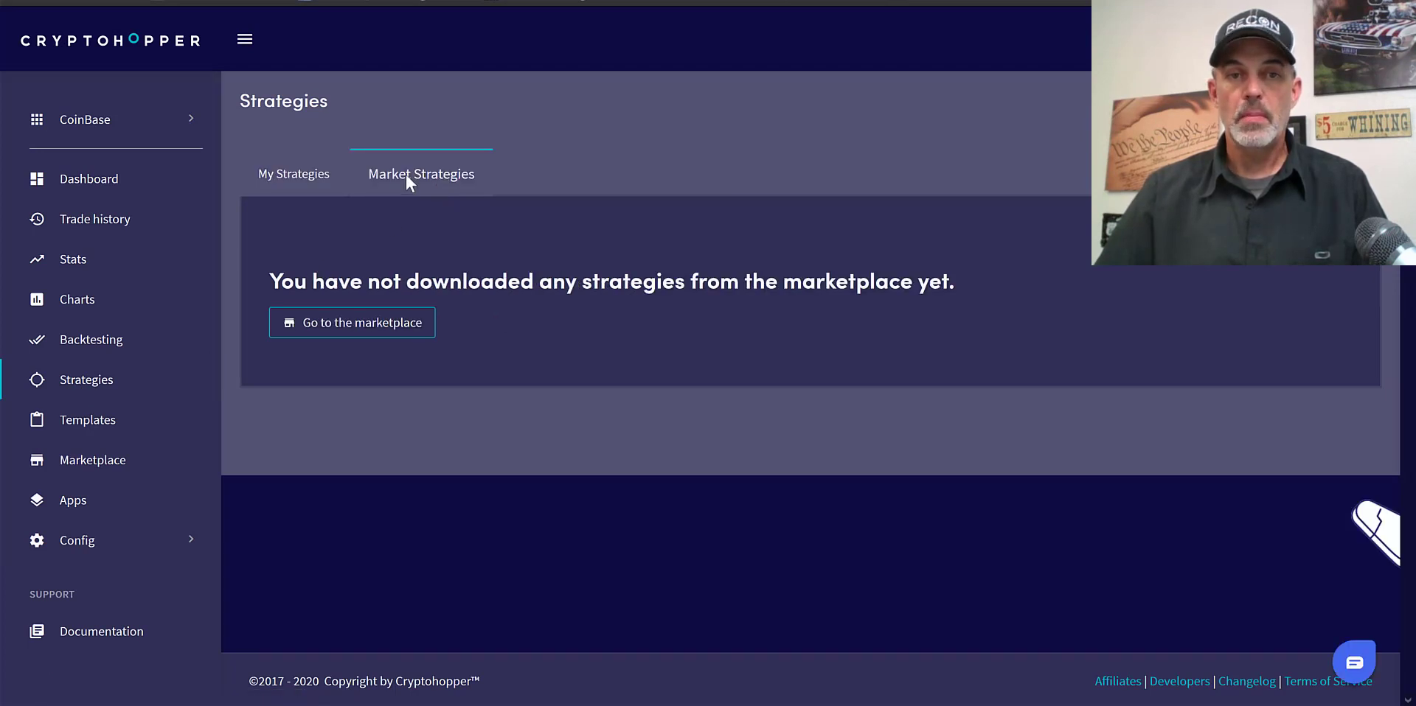
left_click(387, 333)
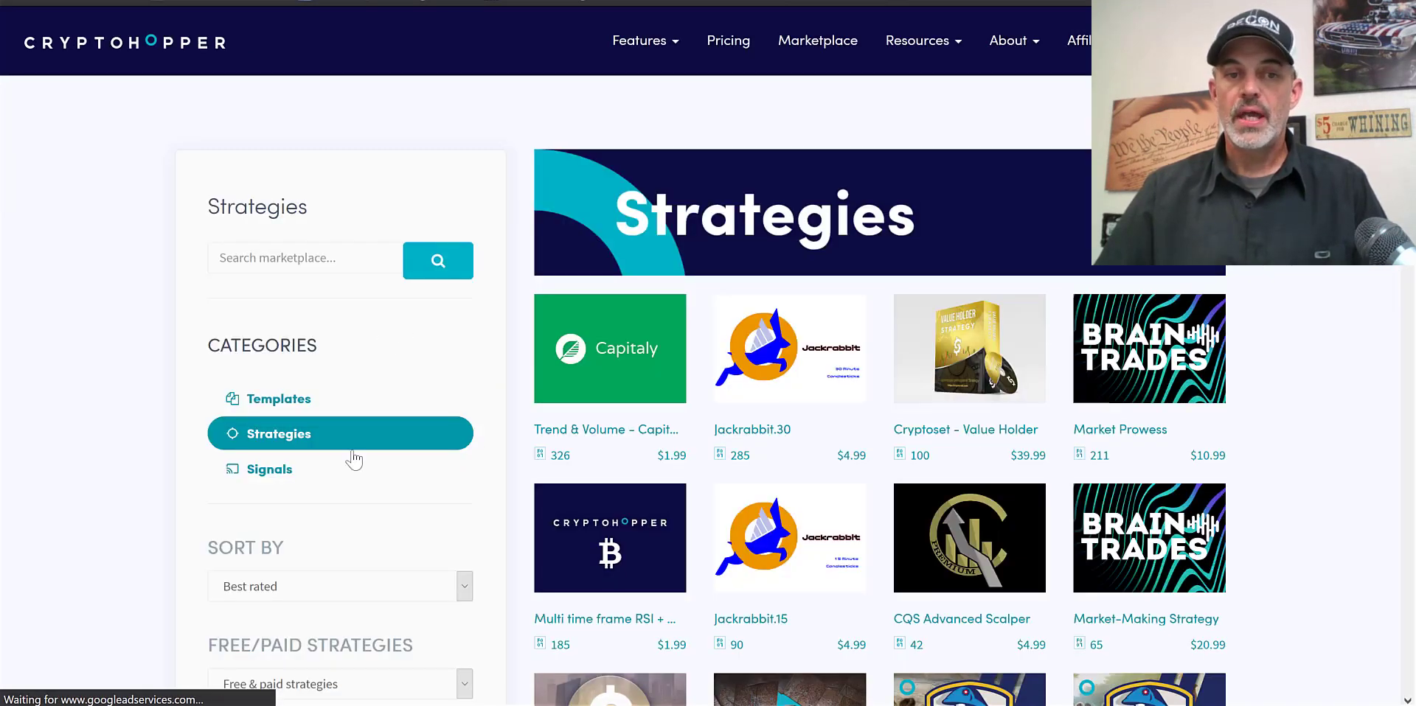
left_click(276, 473)
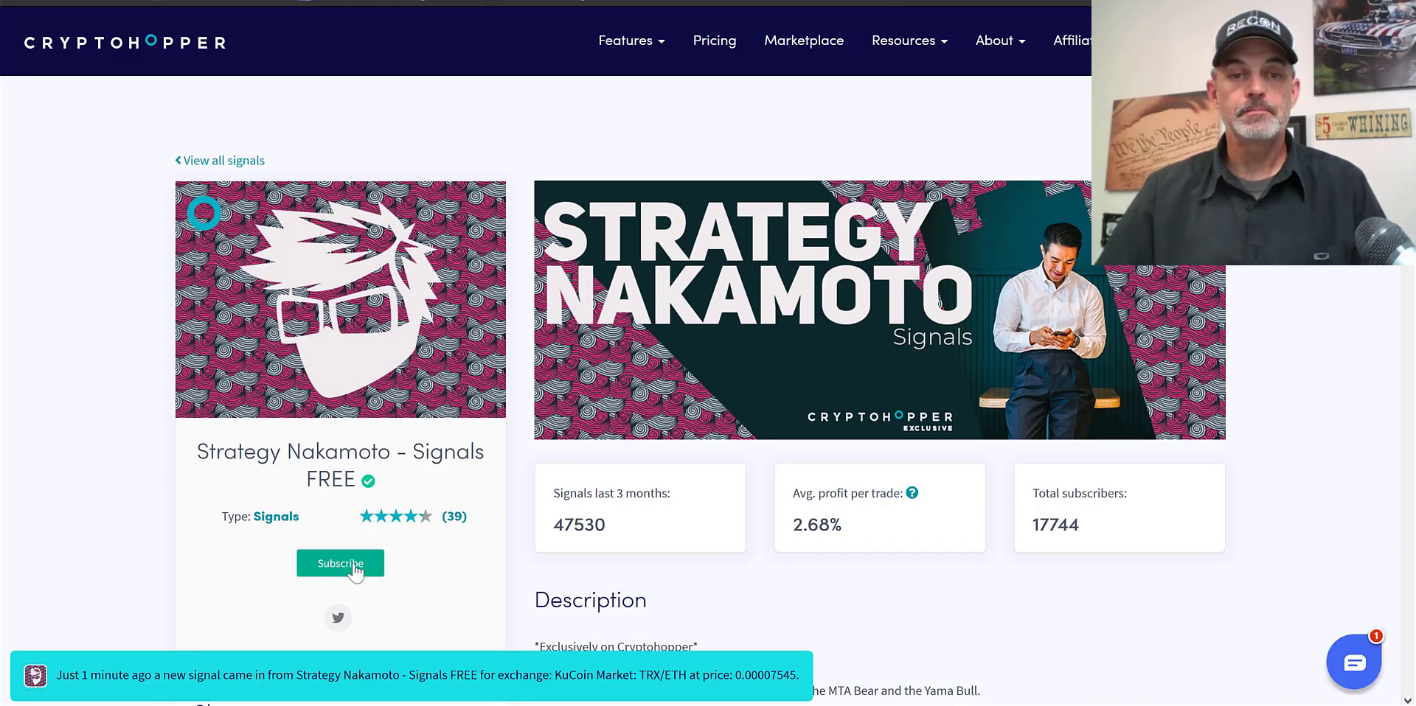
Subscribe to Strategy Nakamoto signals with market-order buys of 100 USD and take profit at 2.
left_click(355, 565)
left_click(346, 635)
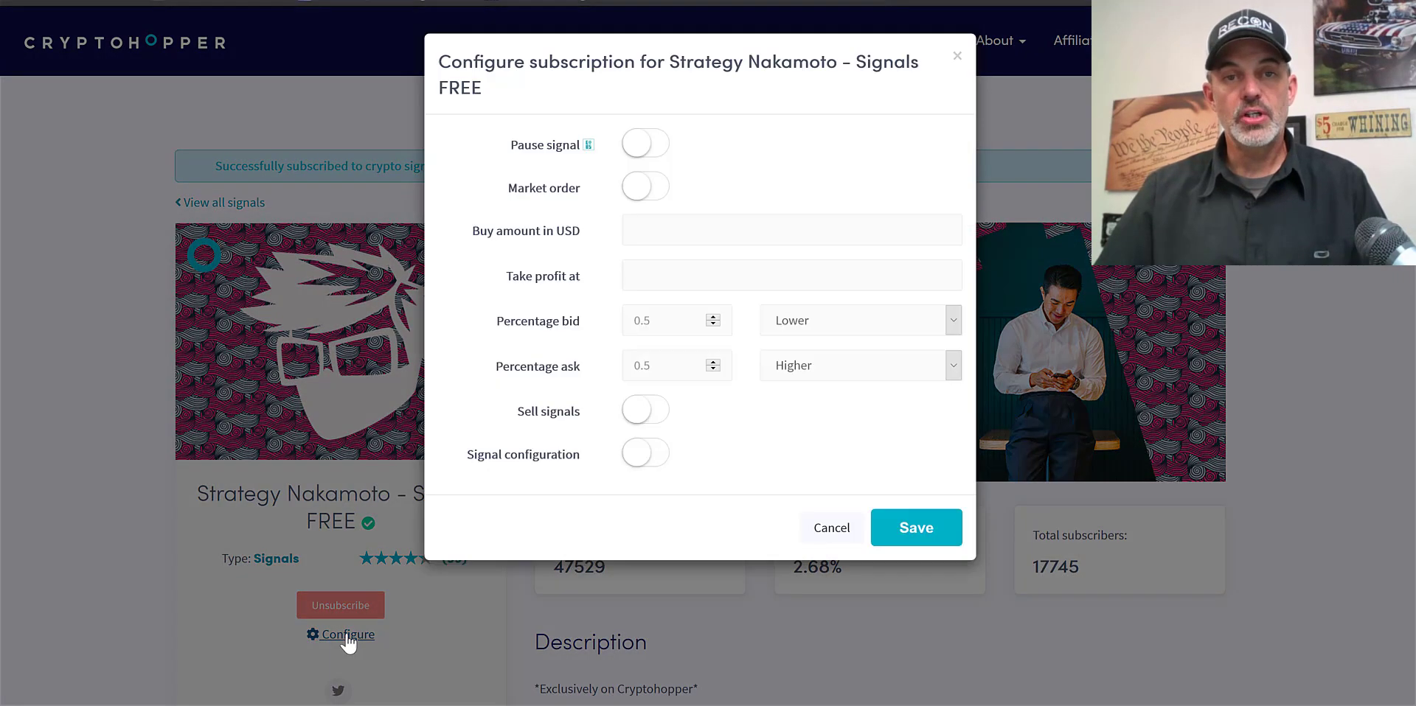
left_click(629, 190)
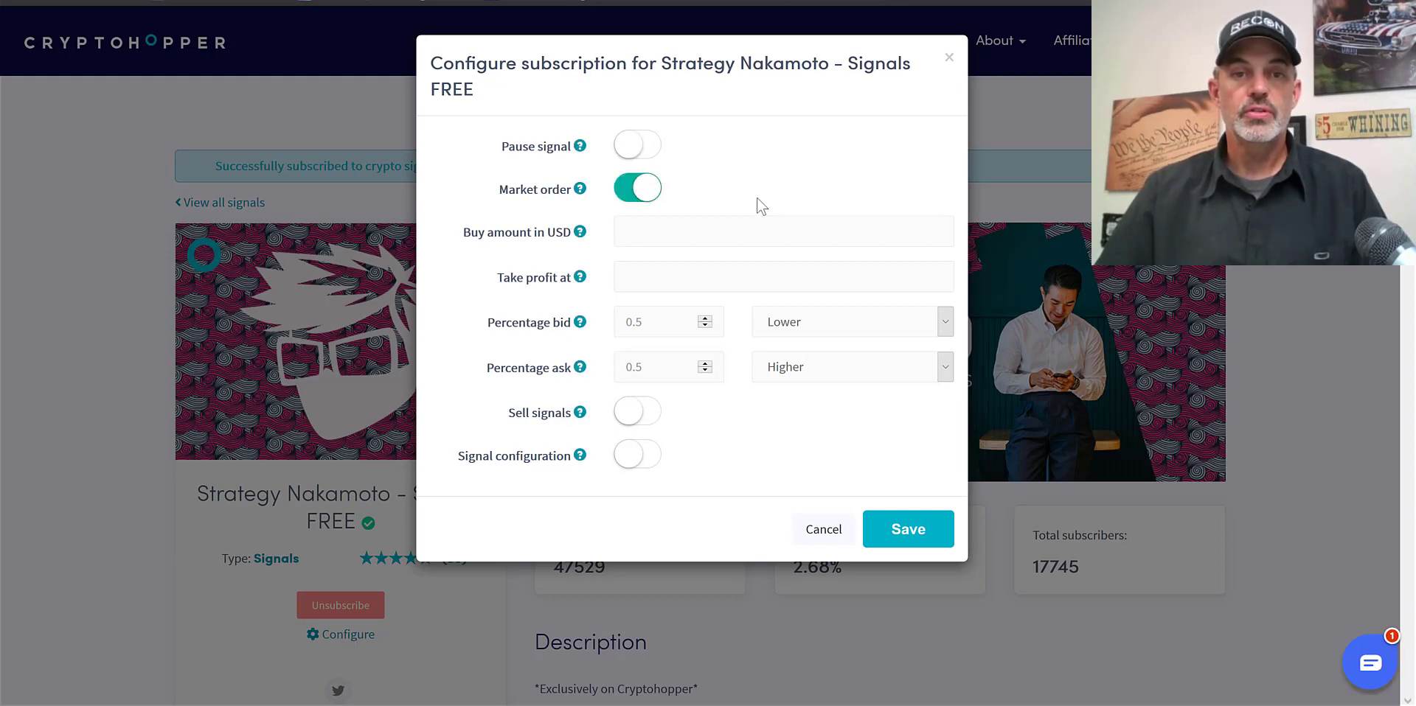
left_click(754, 225)
type("1")
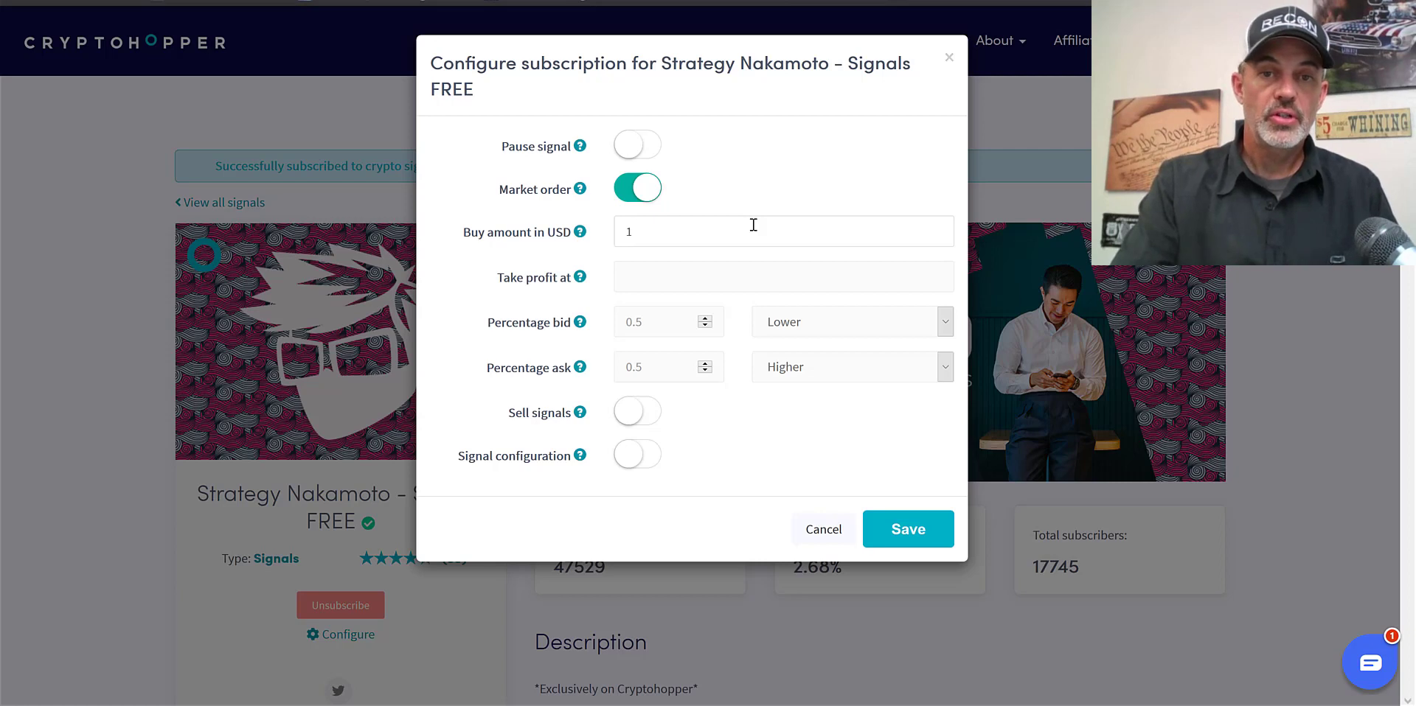
type("00")
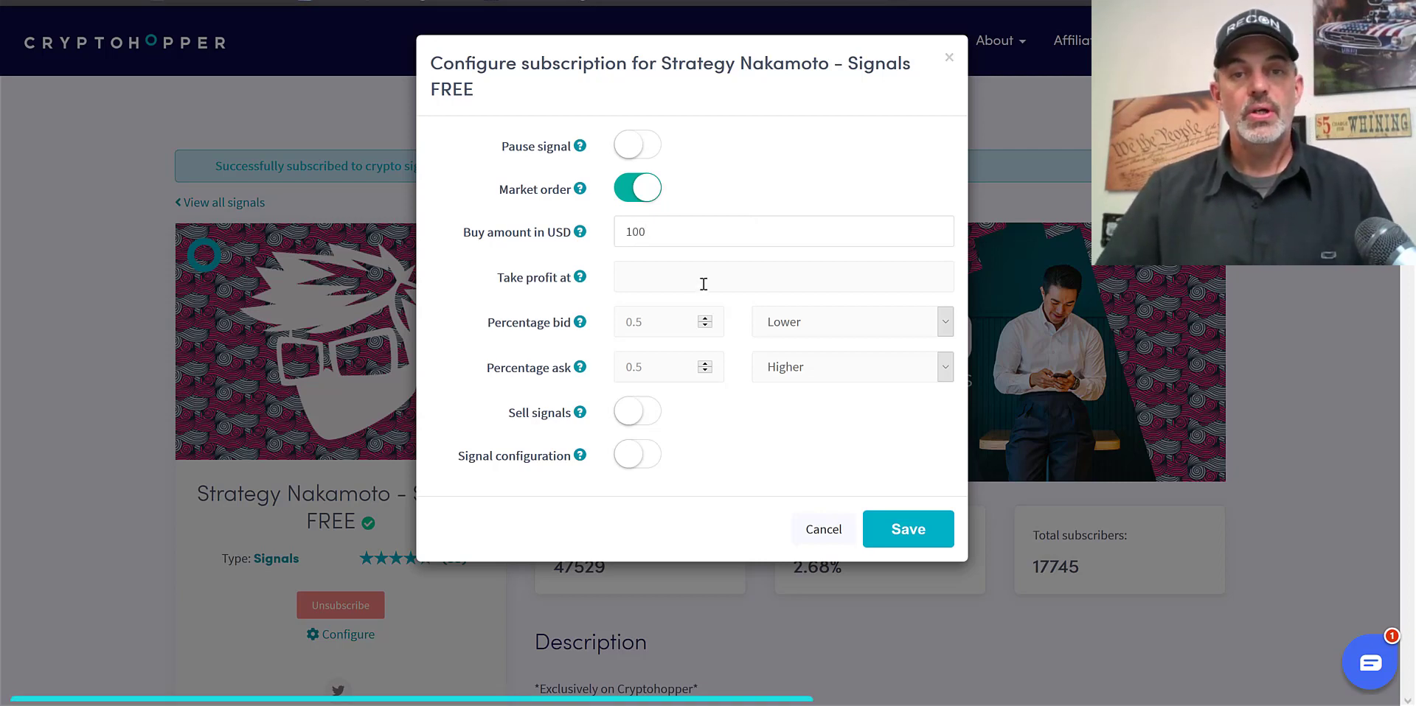
left_click(703, 284)
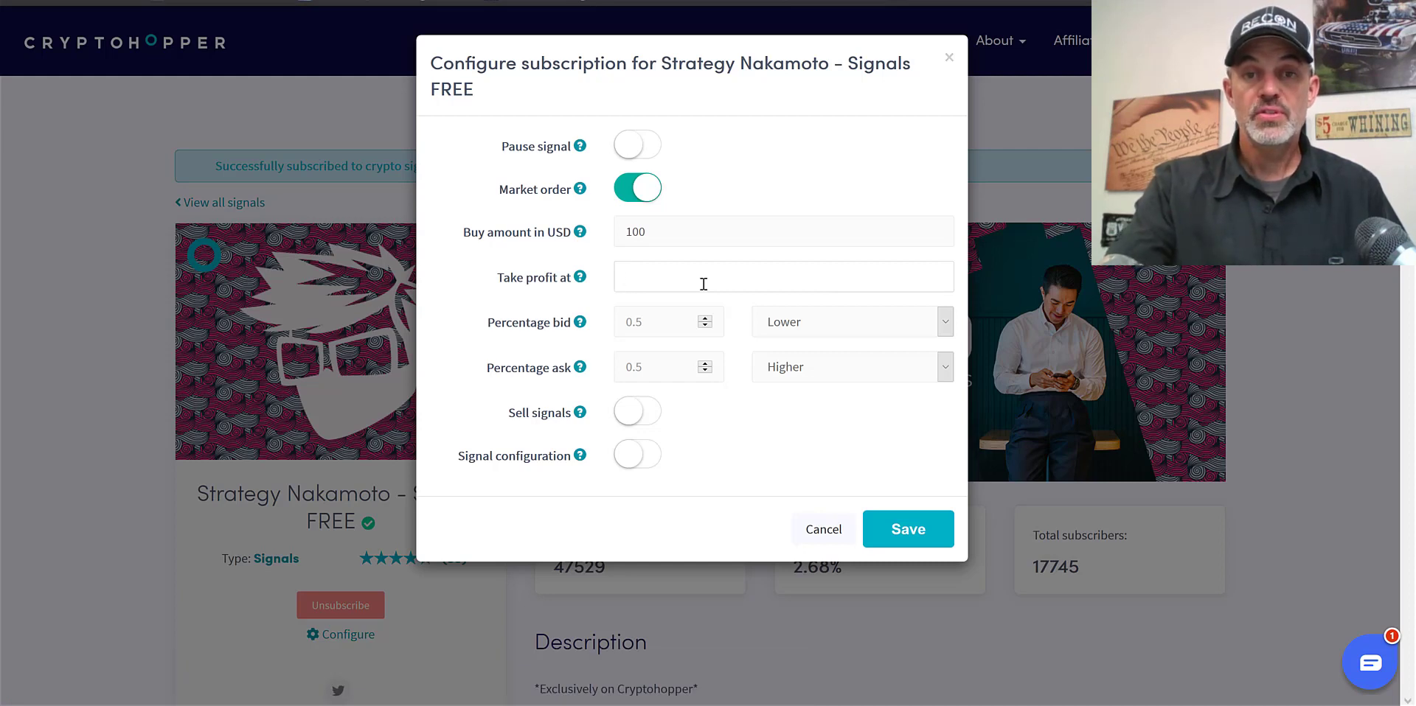
type("2")
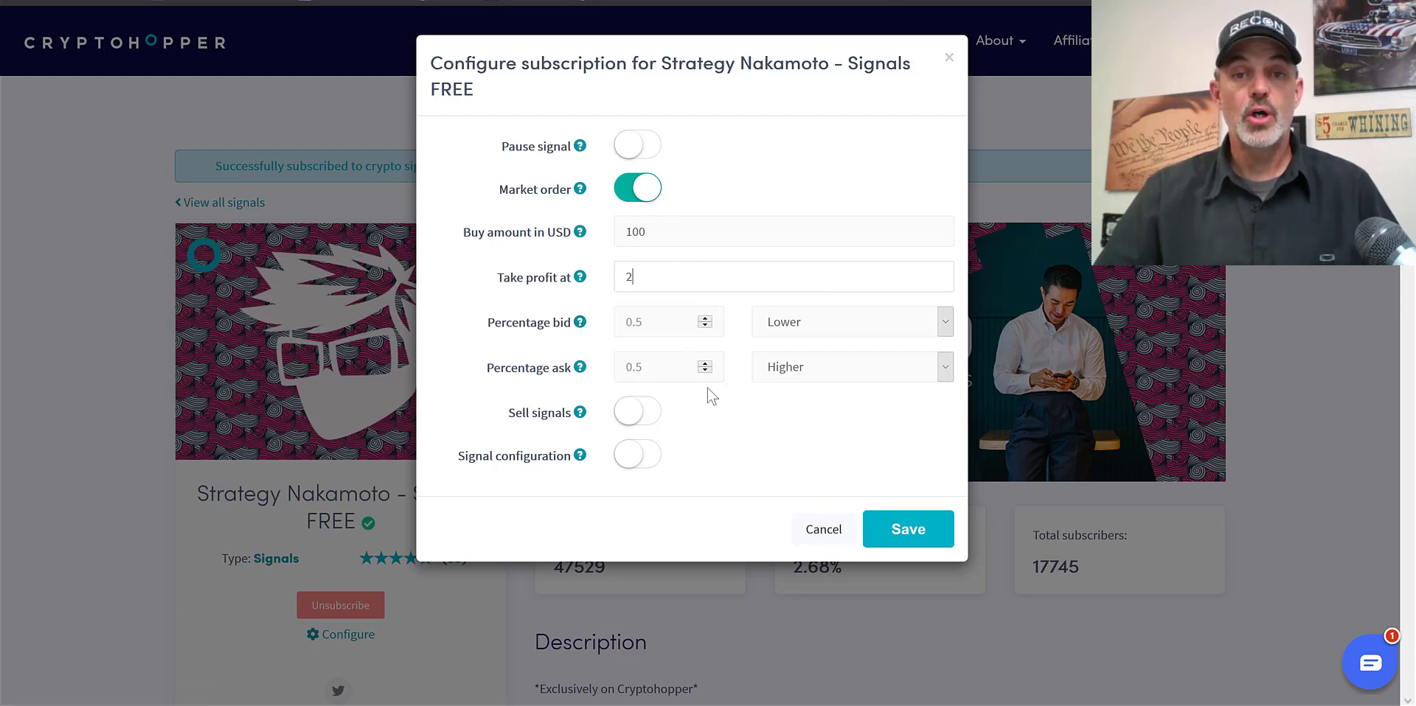
left_click(555, 421)
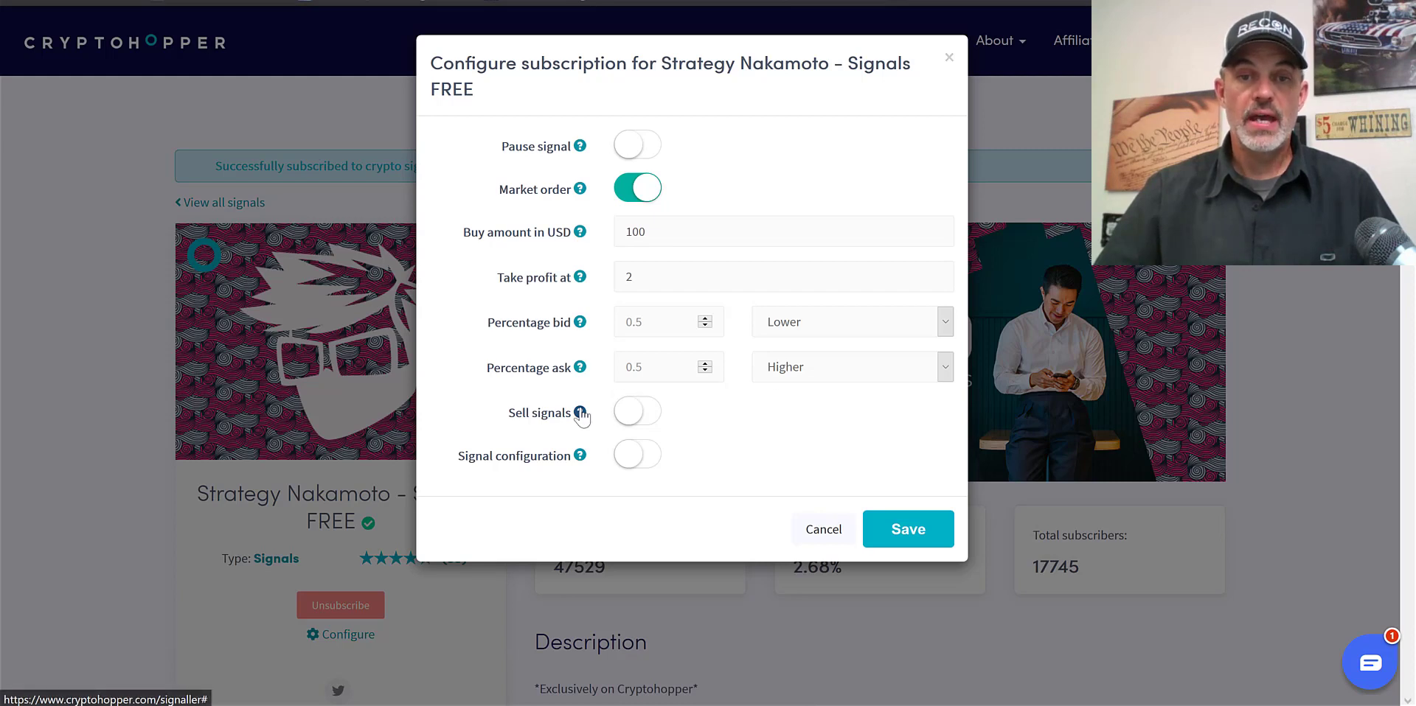
mouse_move(581, 414)
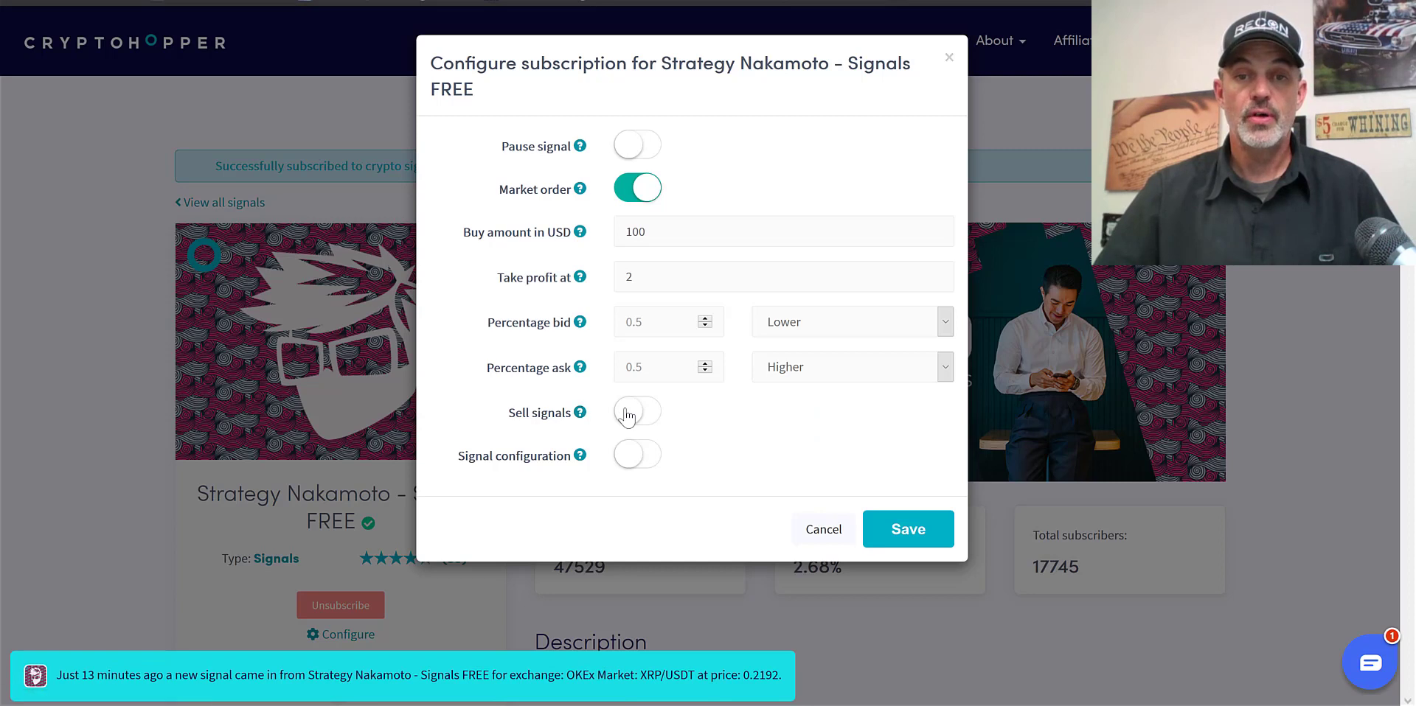
Switch on Sell signals and, after reading its help, Signal configuration, then save the subscription.
left_click(623, 413)
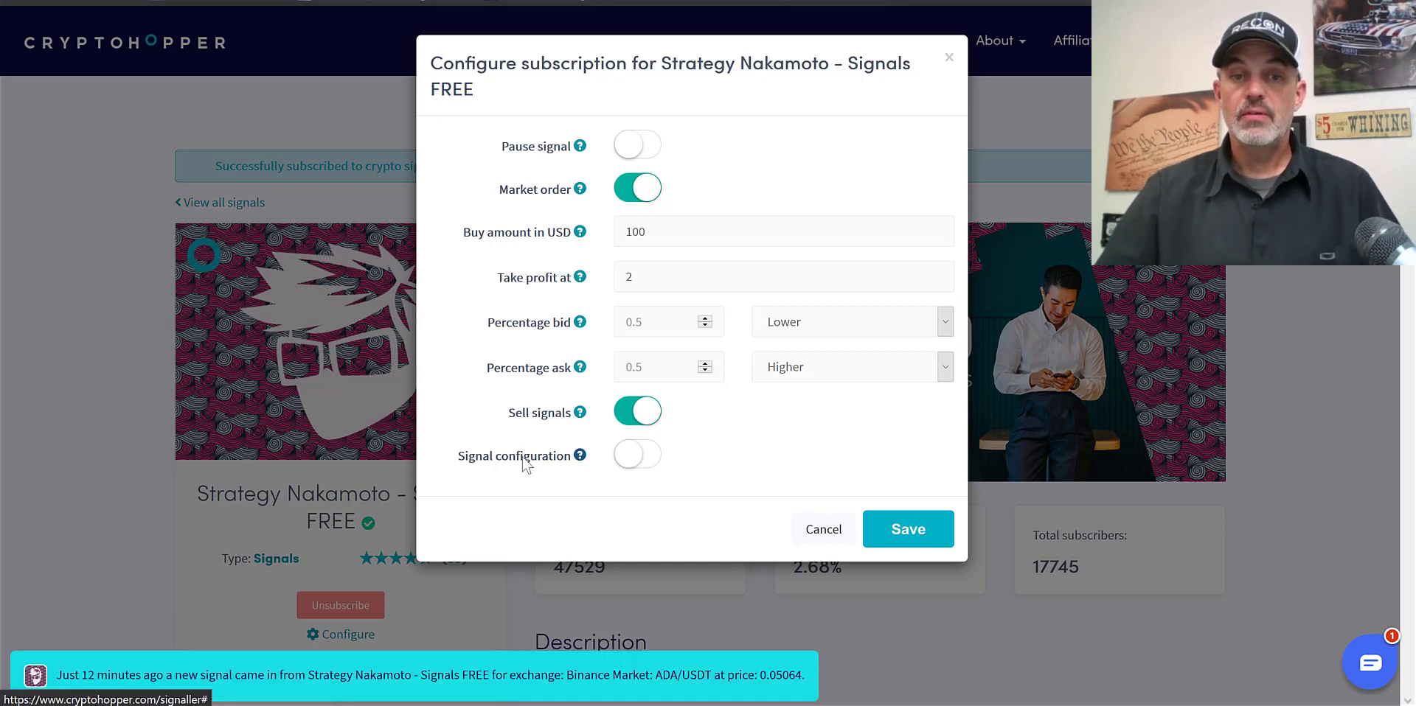
left_click(579, 456)
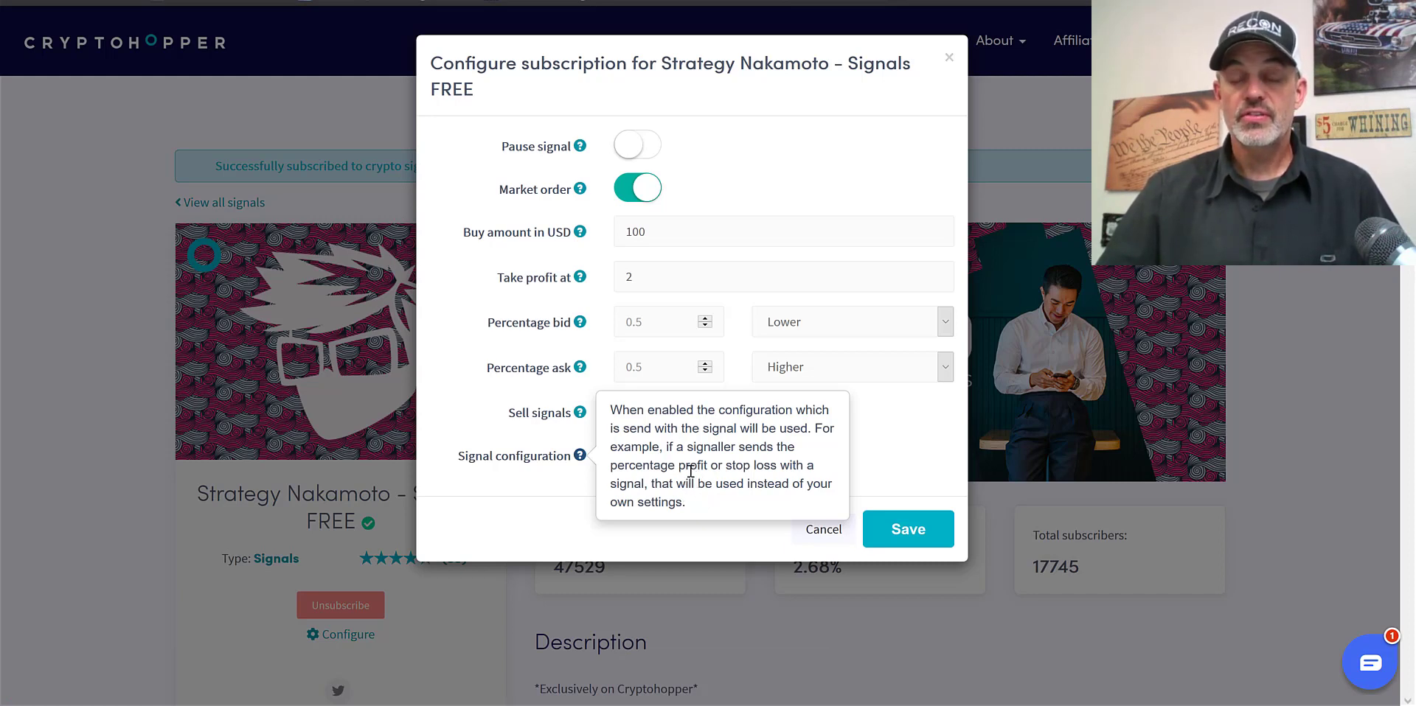
left_click_drag(725, 466, 778, 466)
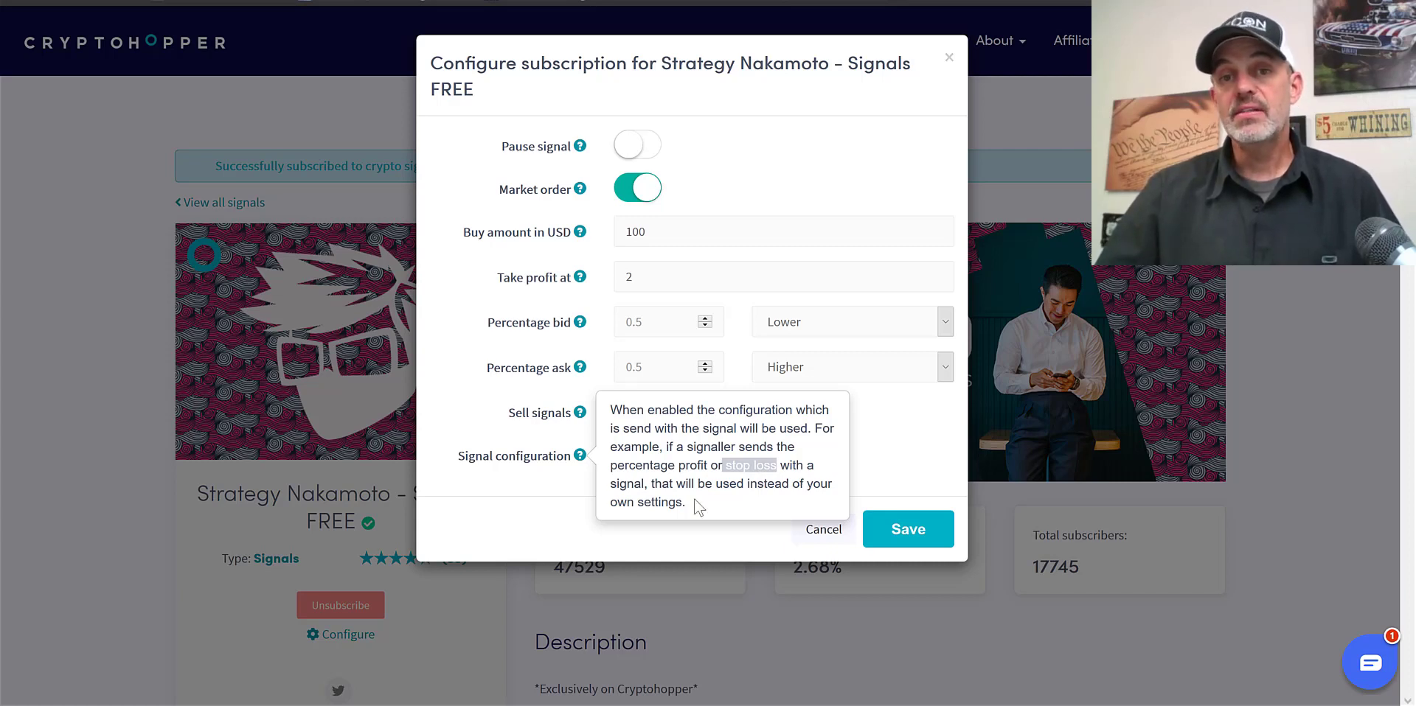
left_click(581, 457)
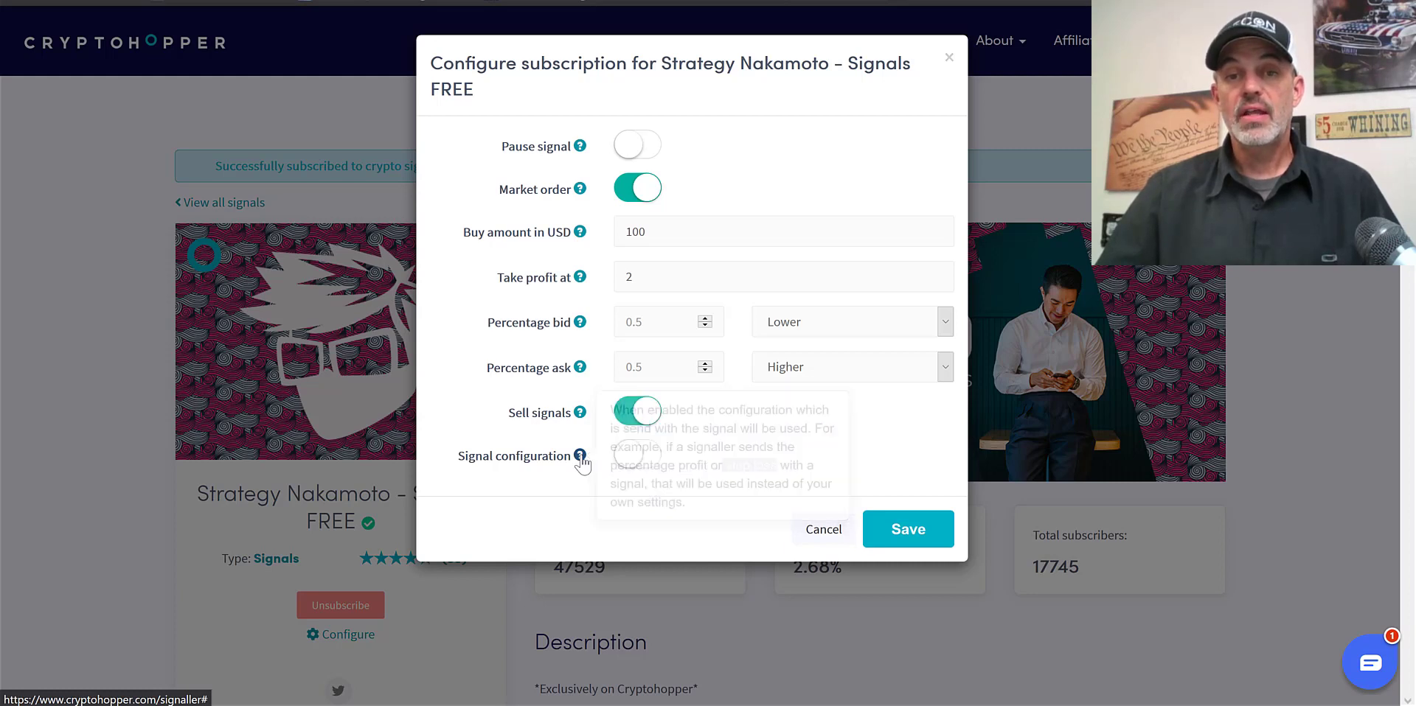
left_click(631, 461)
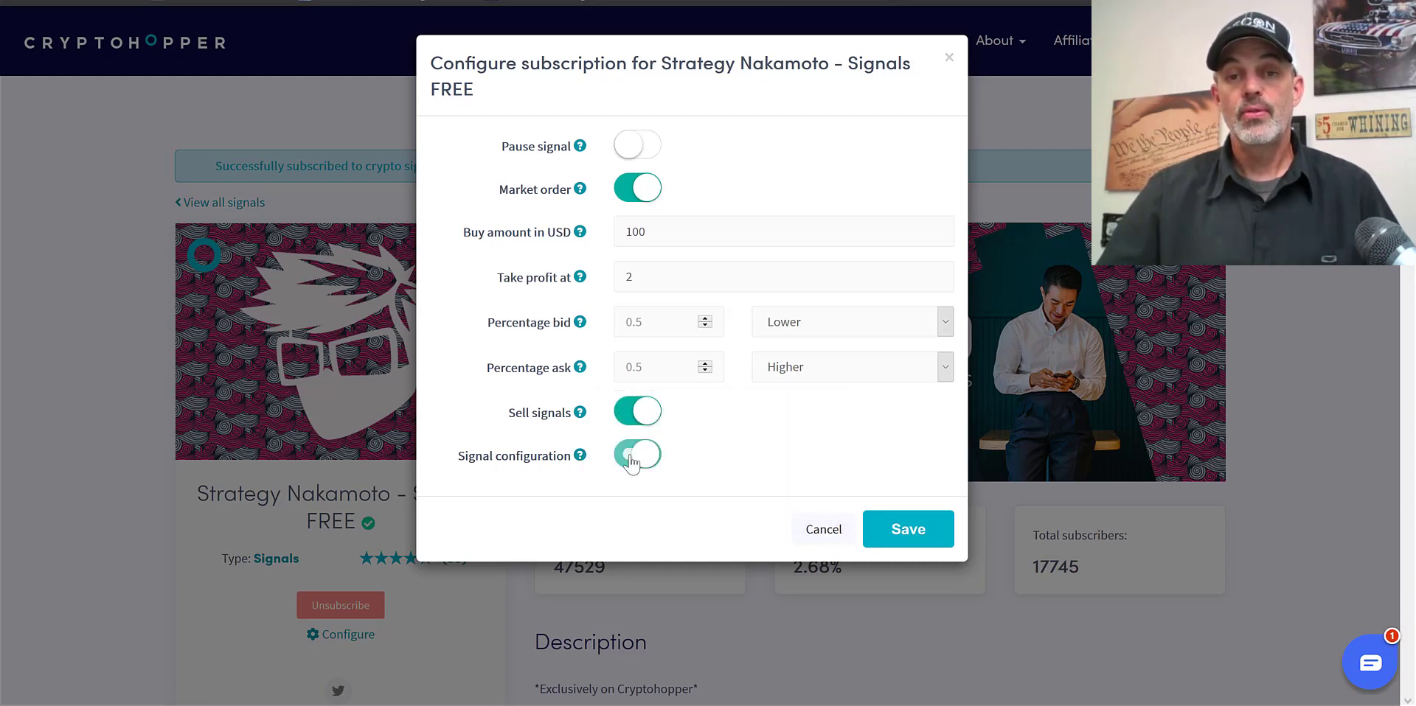
left_click(920, 534)
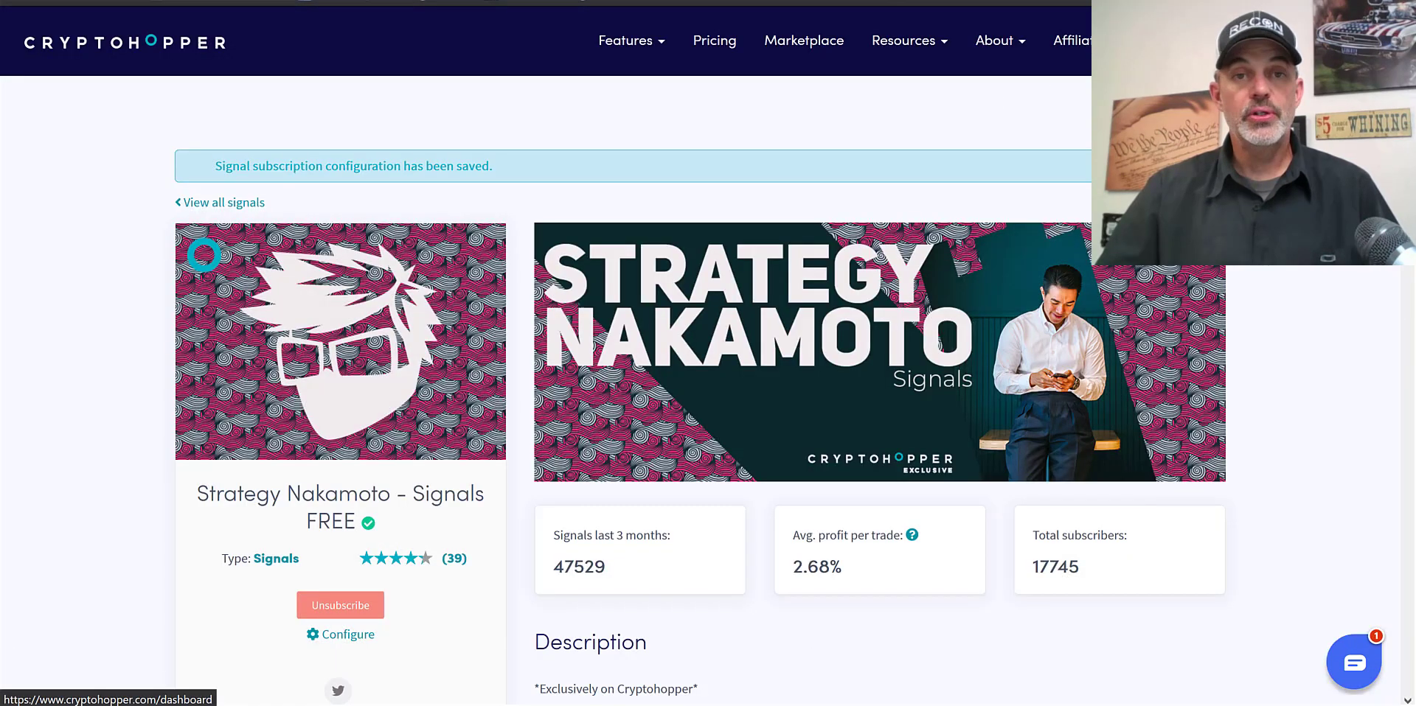
Reopen the Strategy Nakamoto subscription under Config > Signals and save it unchanged.
left_click(1254, 40)
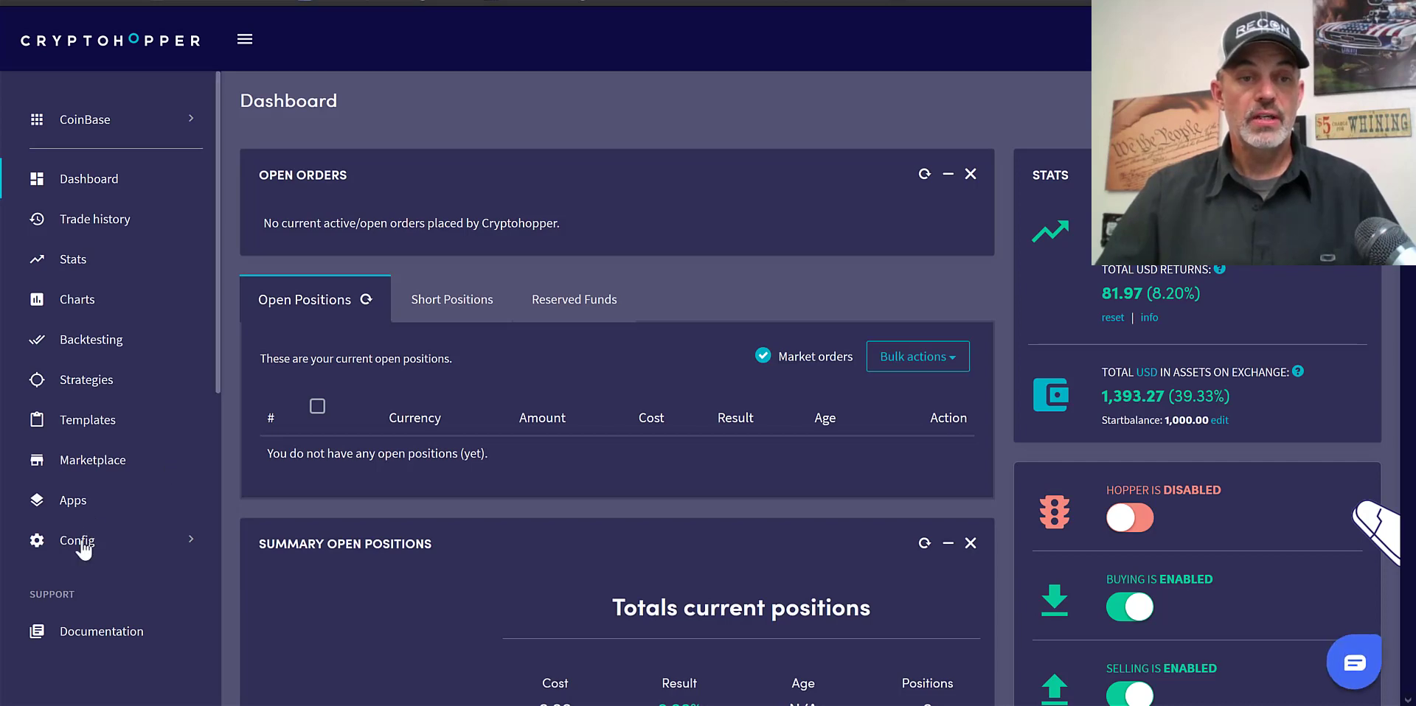
left_click(78, 542)
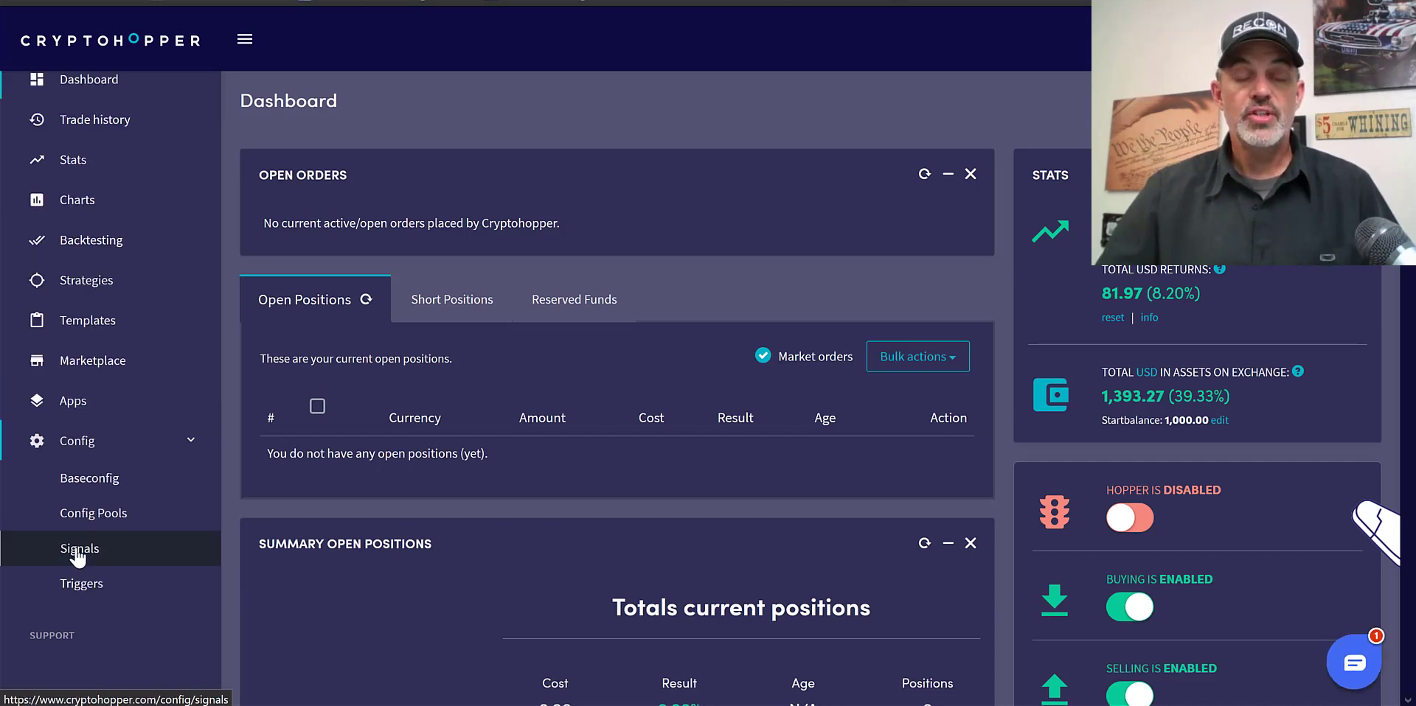
left_click(77, 551)
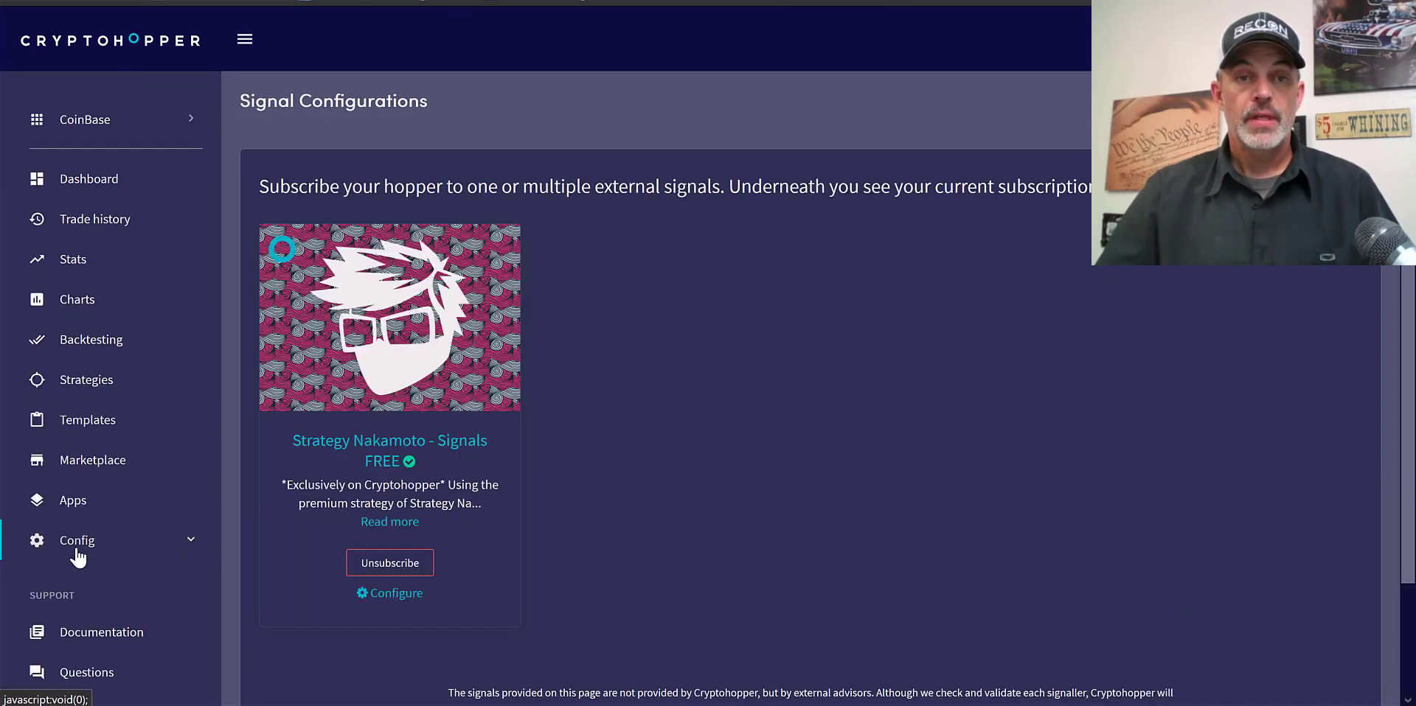
left_click(77, 553)
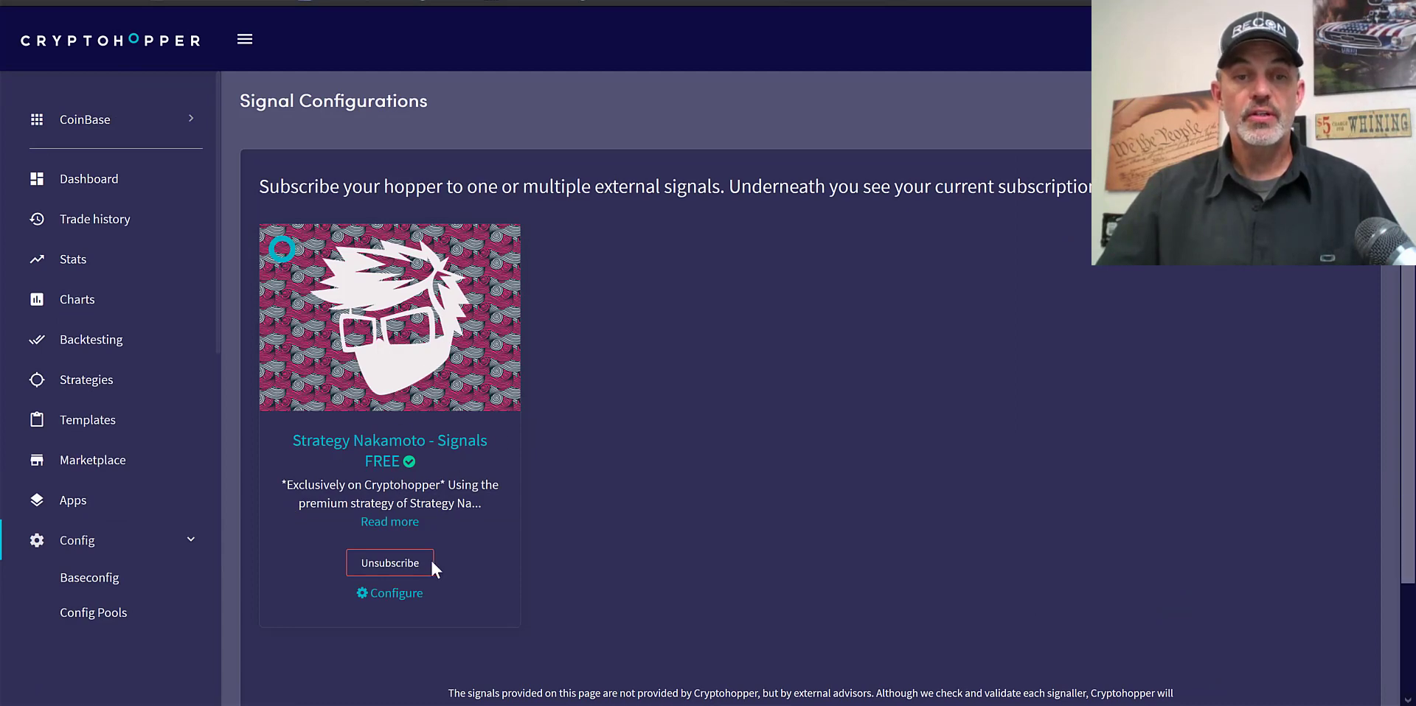
left_click(404, 600)
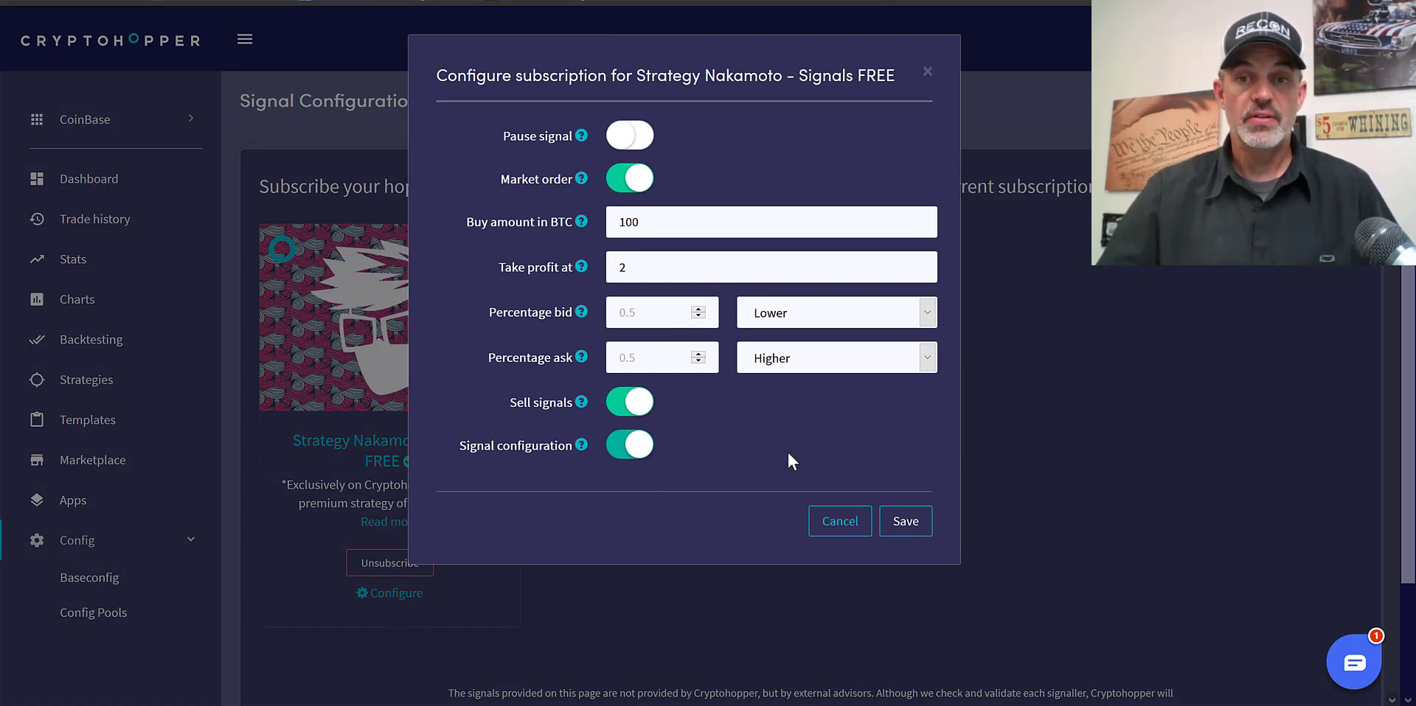
left_click(888, 523)
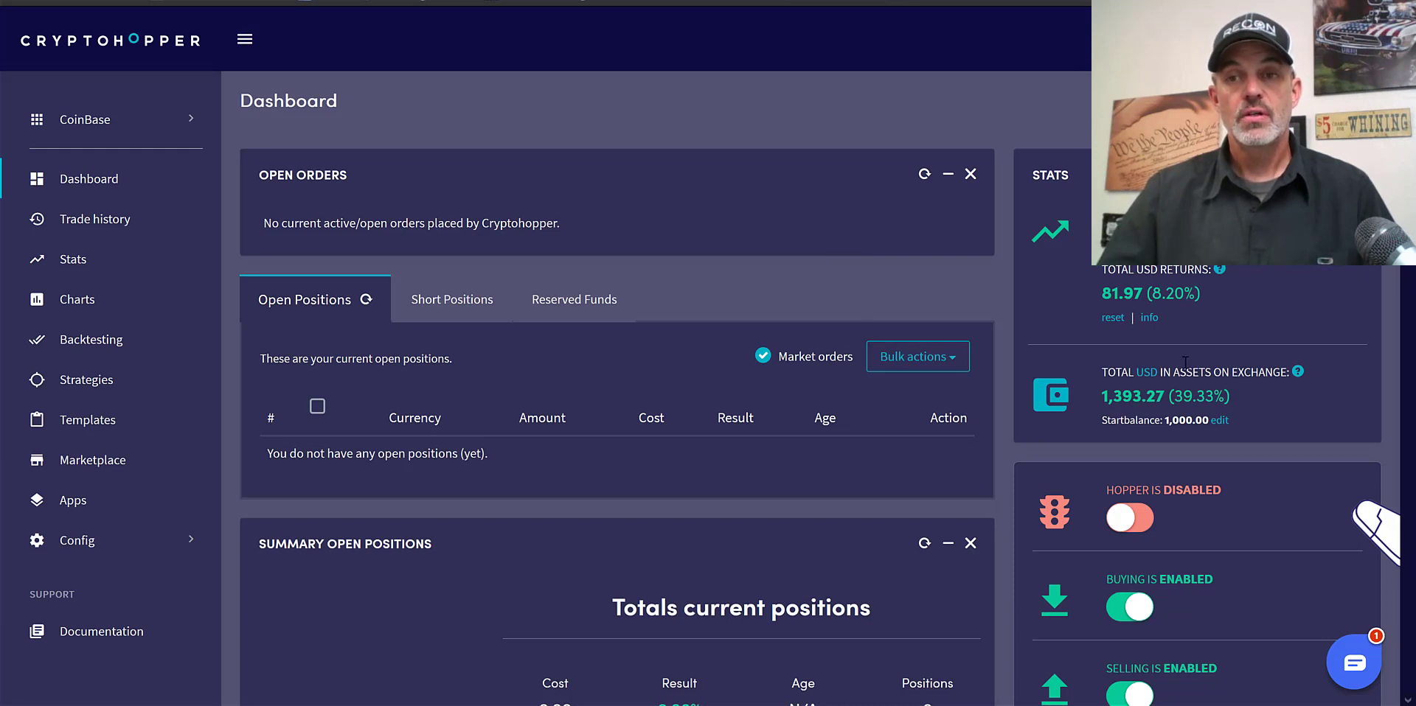
Reset the invested and returns stats and enable the hopper.
left_click(1117, 320)
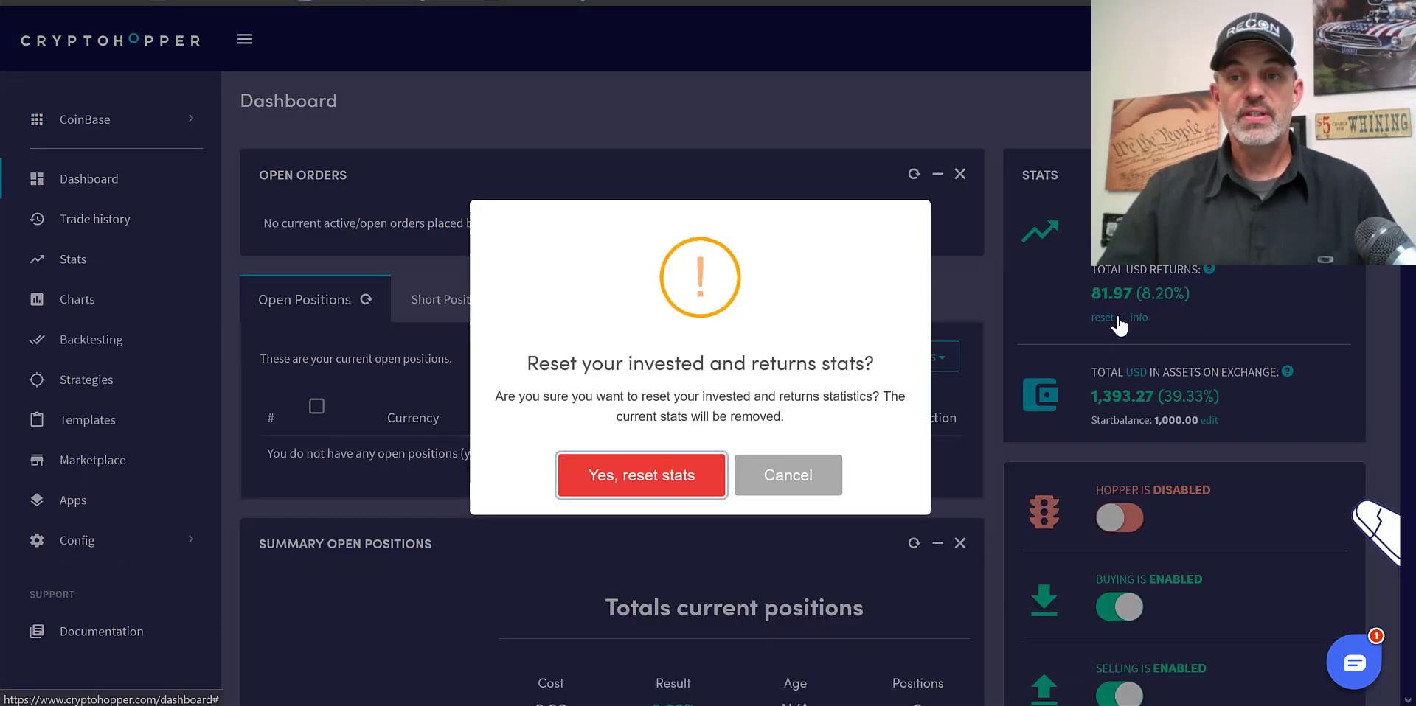
left_click(653, 498)
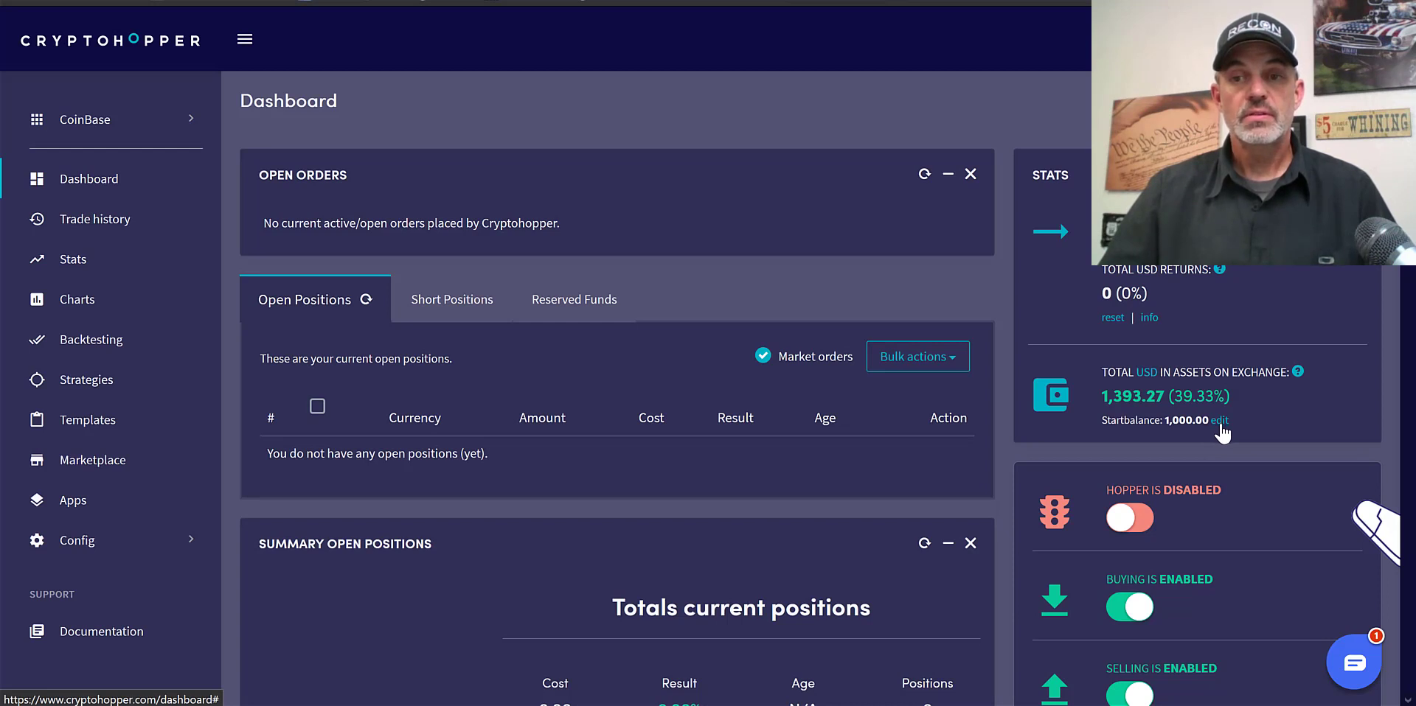
left_click(1123, 519)
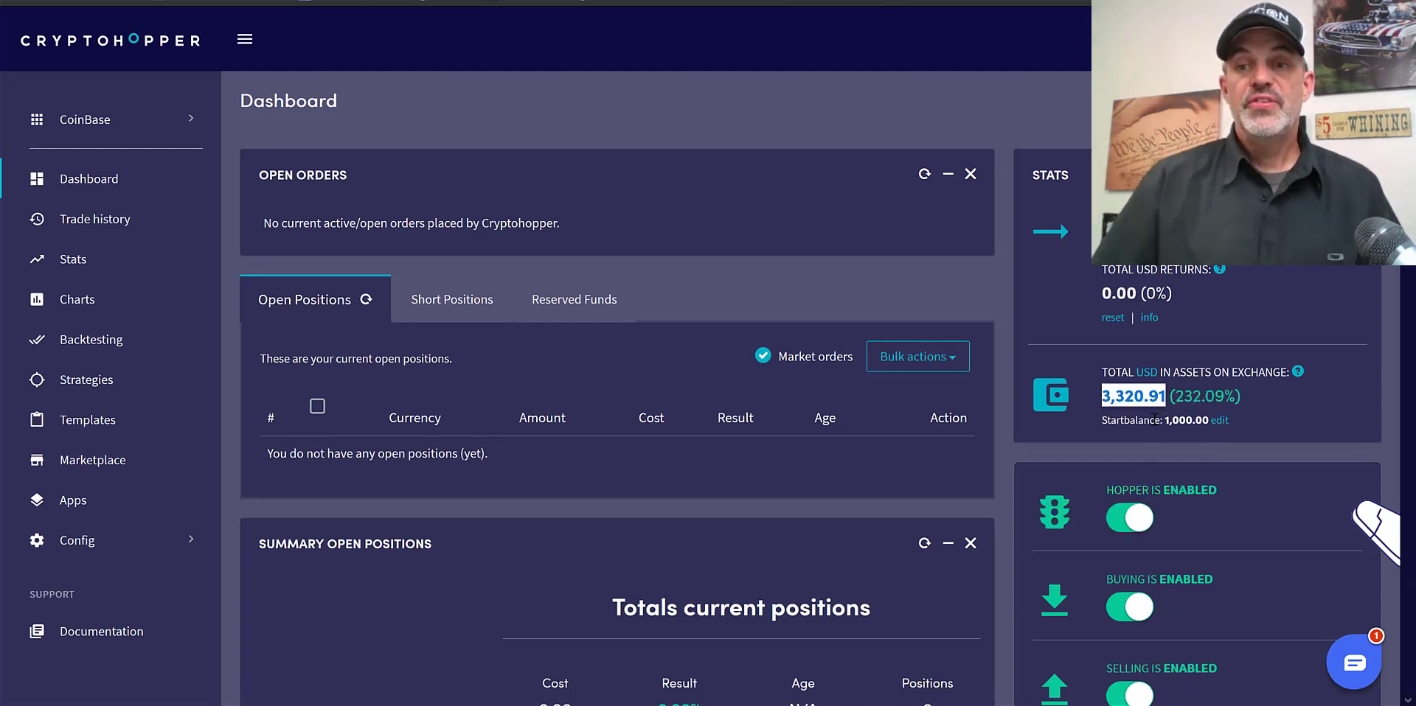
Replace the 1000 start balance with the current 3,320.91 assets value, giving 0.00% change.
left_click_drag(1105, 396, 1170, 419)
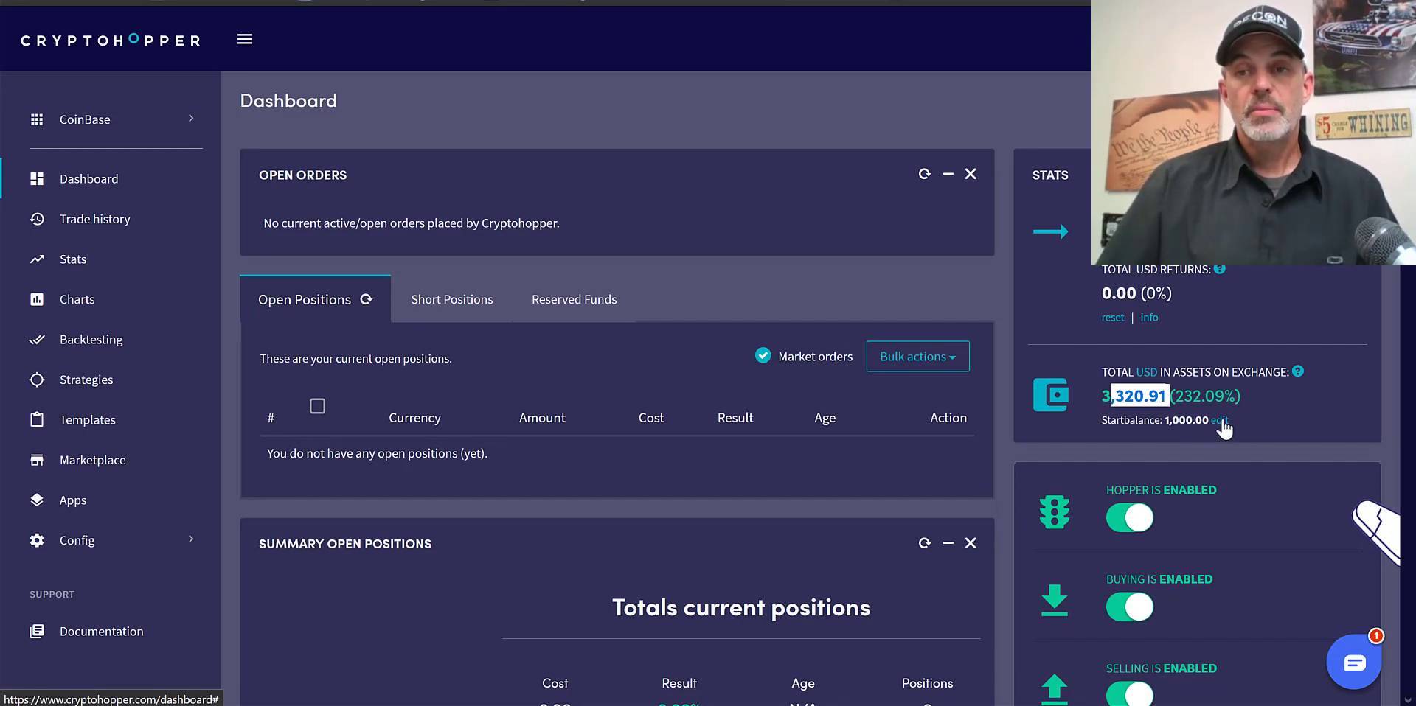
left_click(1221, 421)
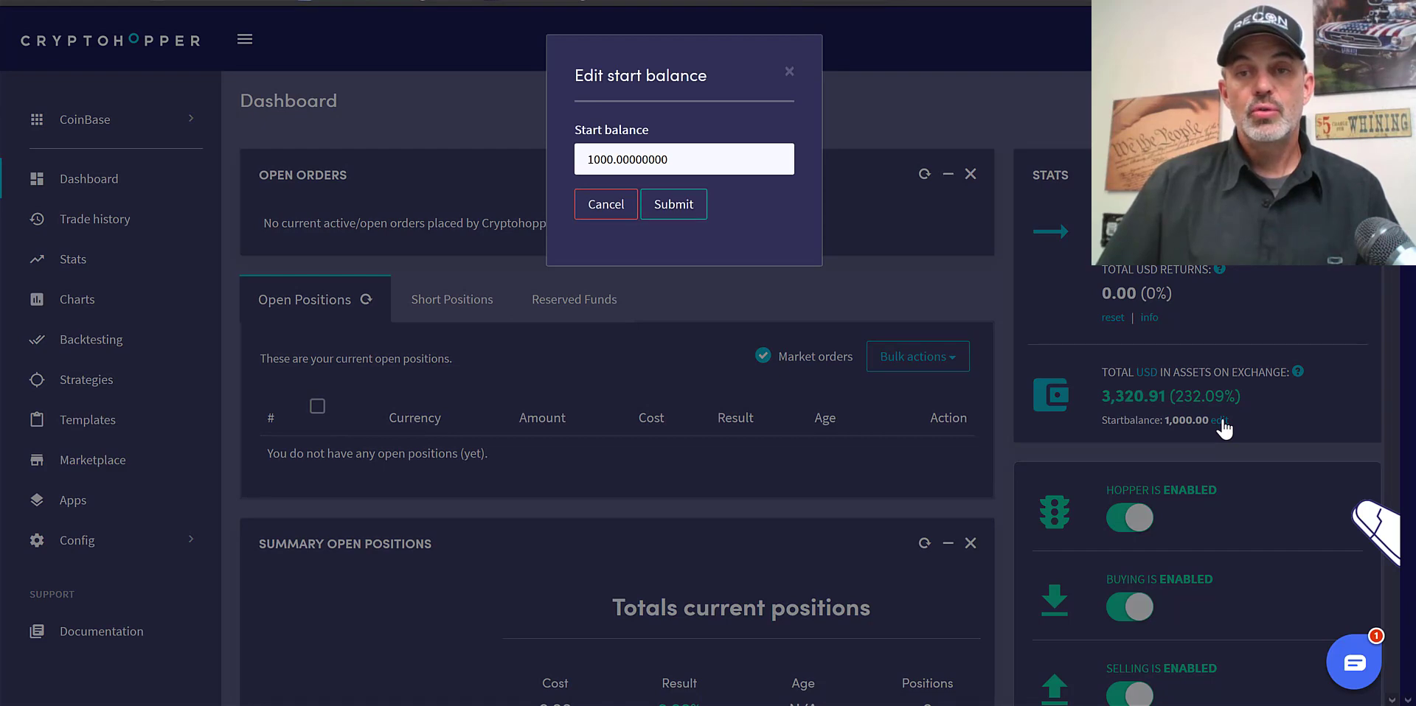
left_click_drag(689, 159, 552, 154)
type("3320.91")
key("Return")
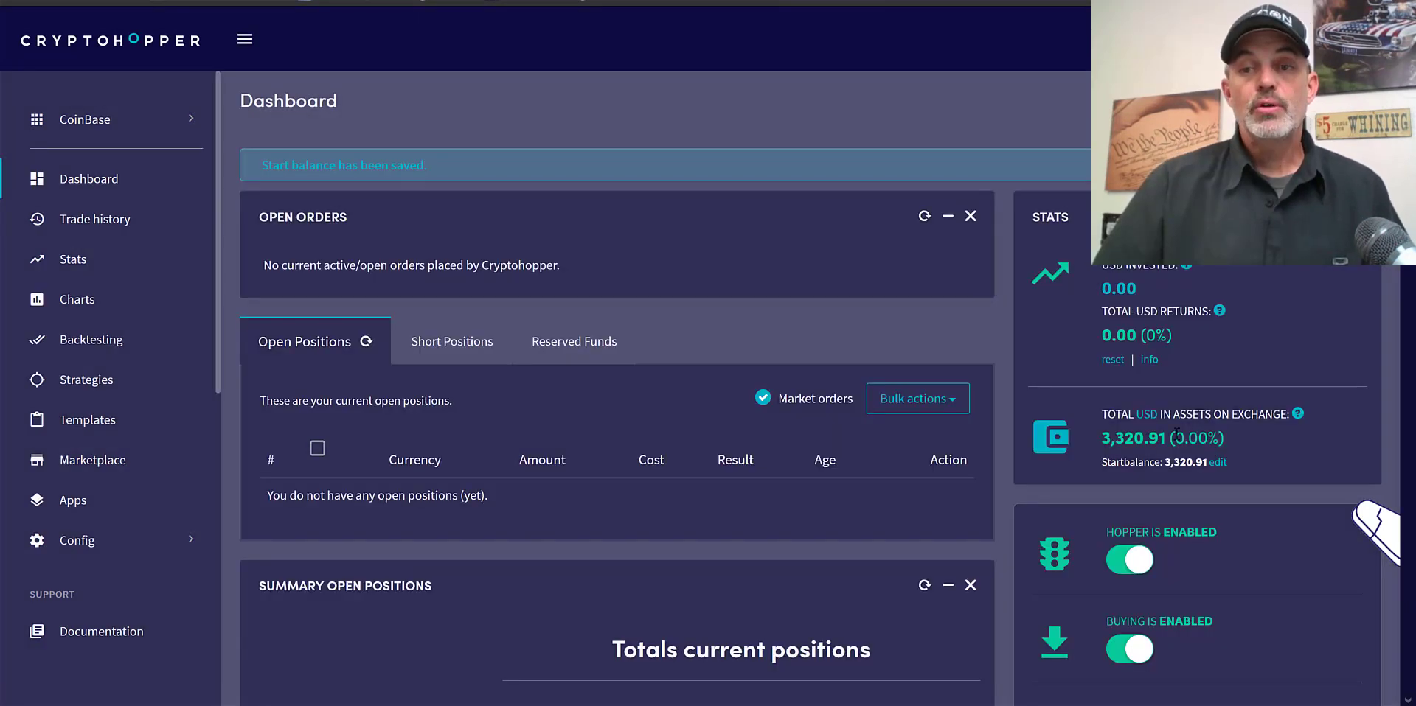
left_click_drag(1242, 429, 1174, 438)
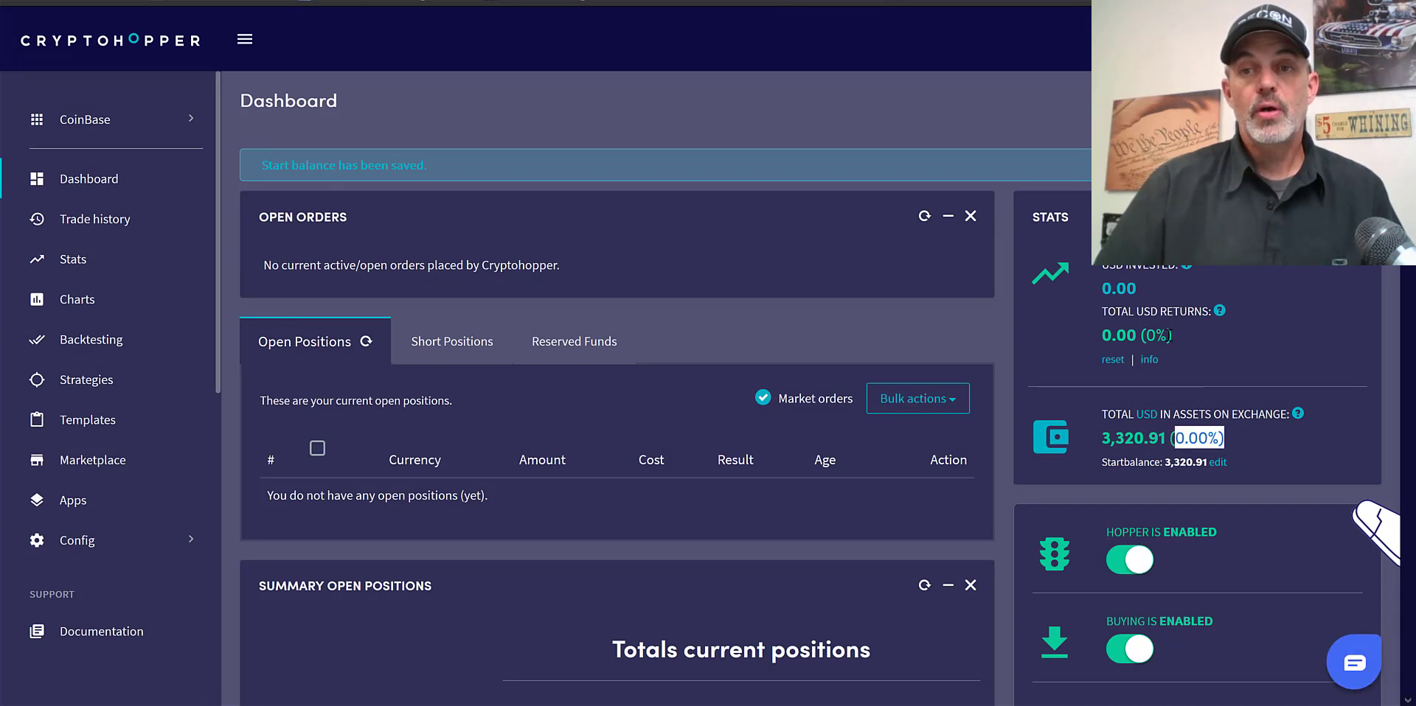
left_click_drag(1168, 336, 1137, 335)
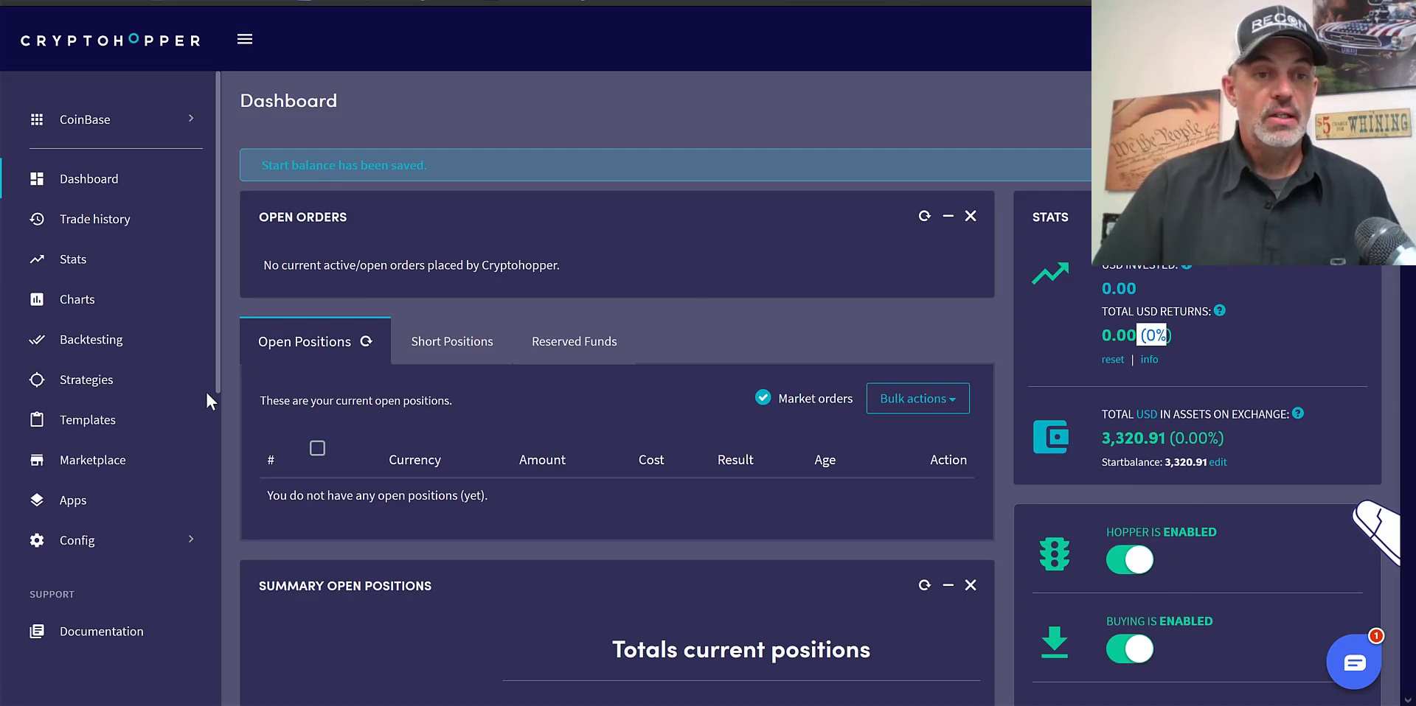
Switch on Live bot in the CoinBase hopper's basic settings and return to the dashboard.
left_click(79, 542)
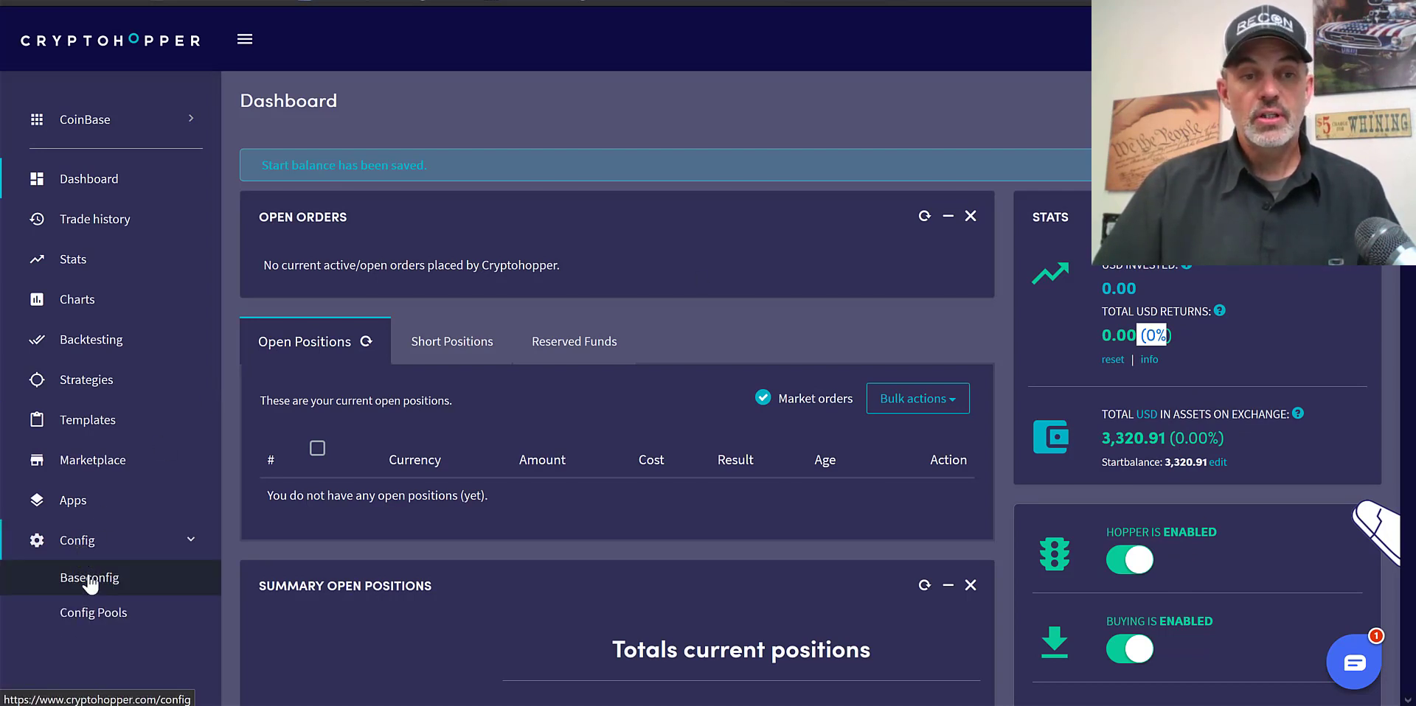
left_click(89, 580)
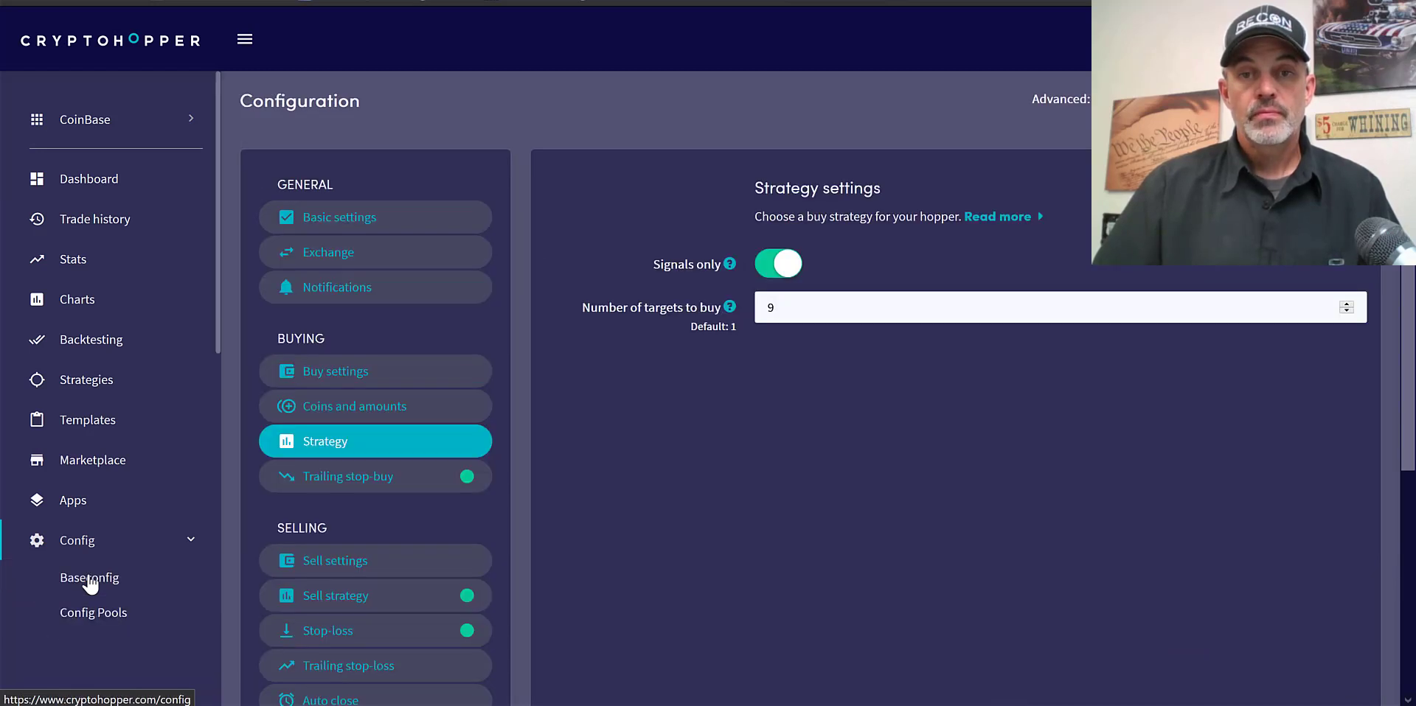
left_click(355, 223)
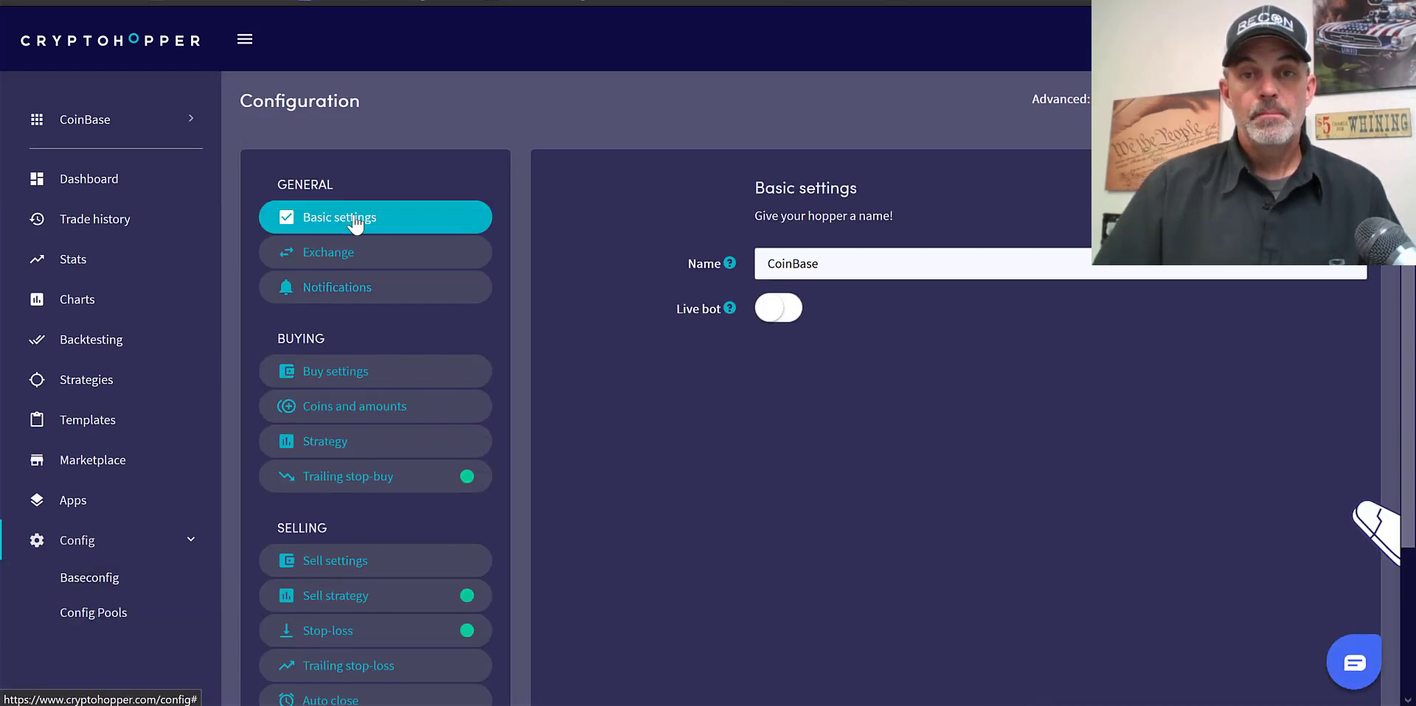
left_click(776, 314)
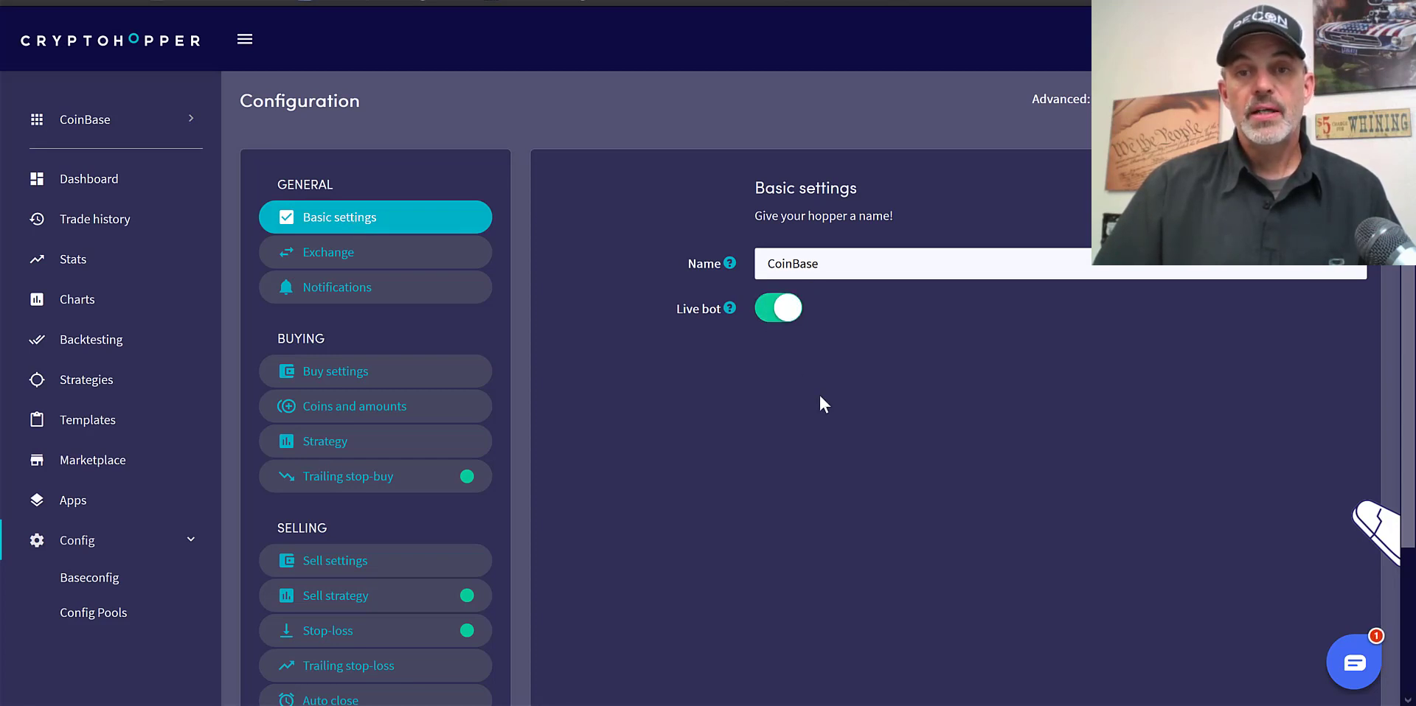
left_click(98, 186)
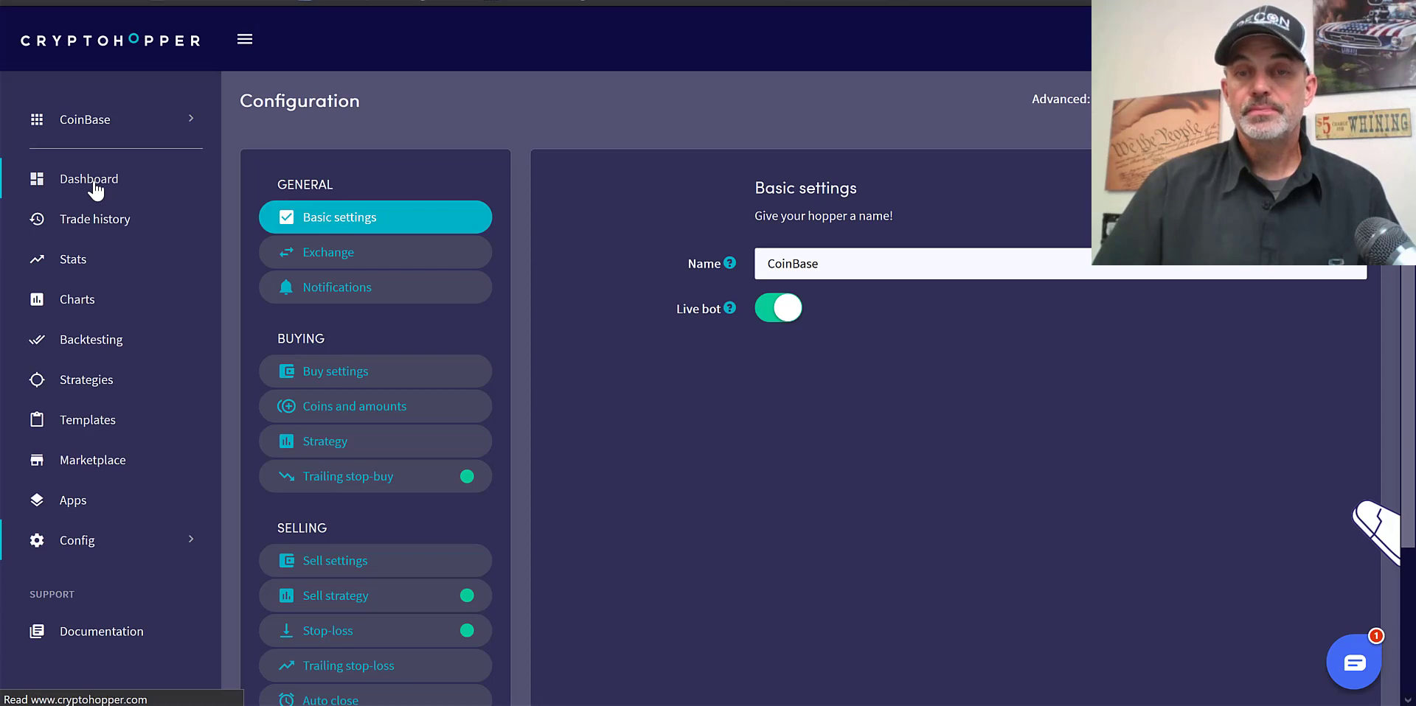
scroll(589, 436, "down", 1)
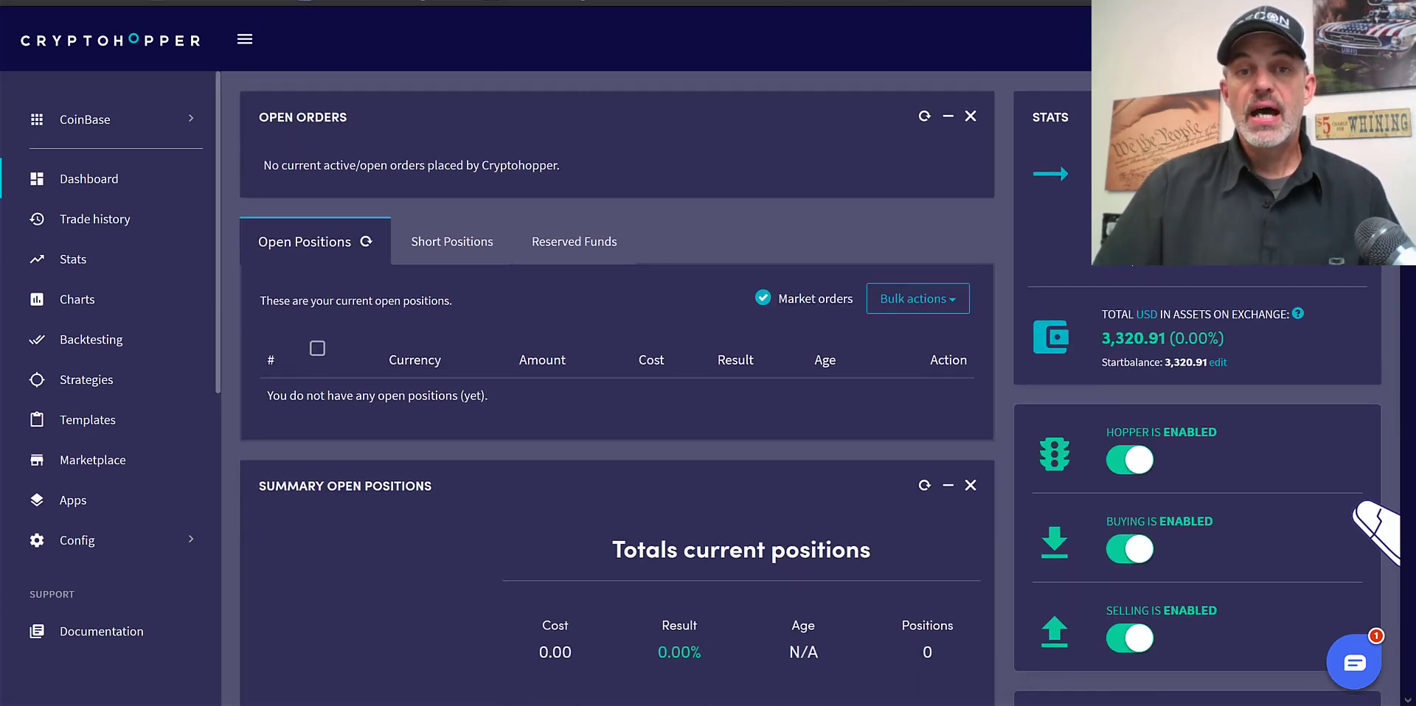